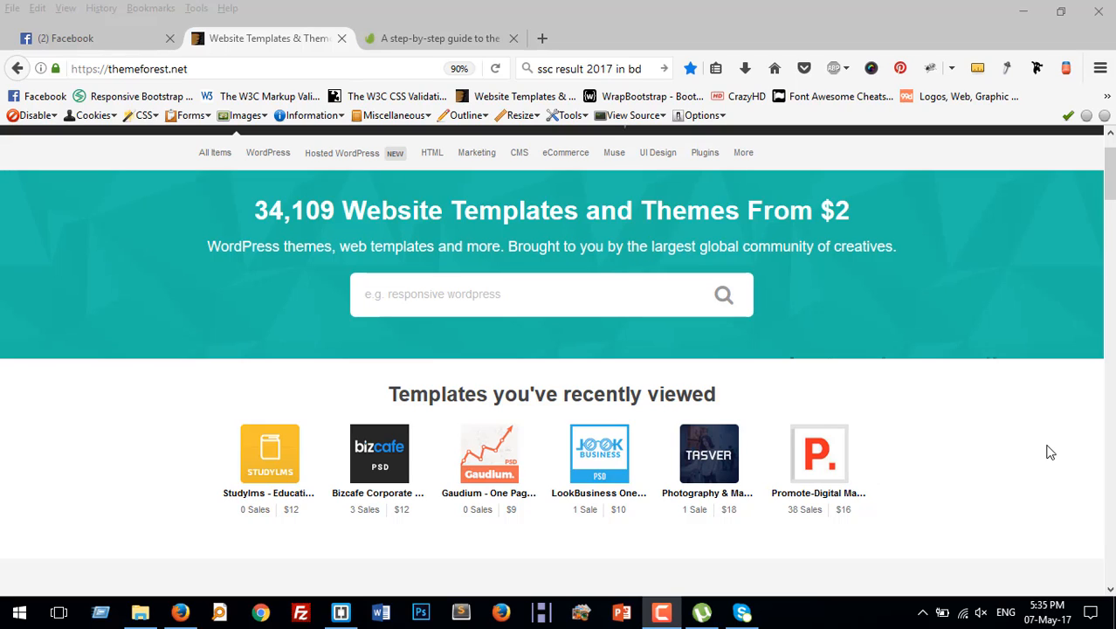
Review the thumbnail, main file and preview image set requirements in the Envato step-by-step upload guide
{"action": "left_click", "coordinate": [415, 41]}
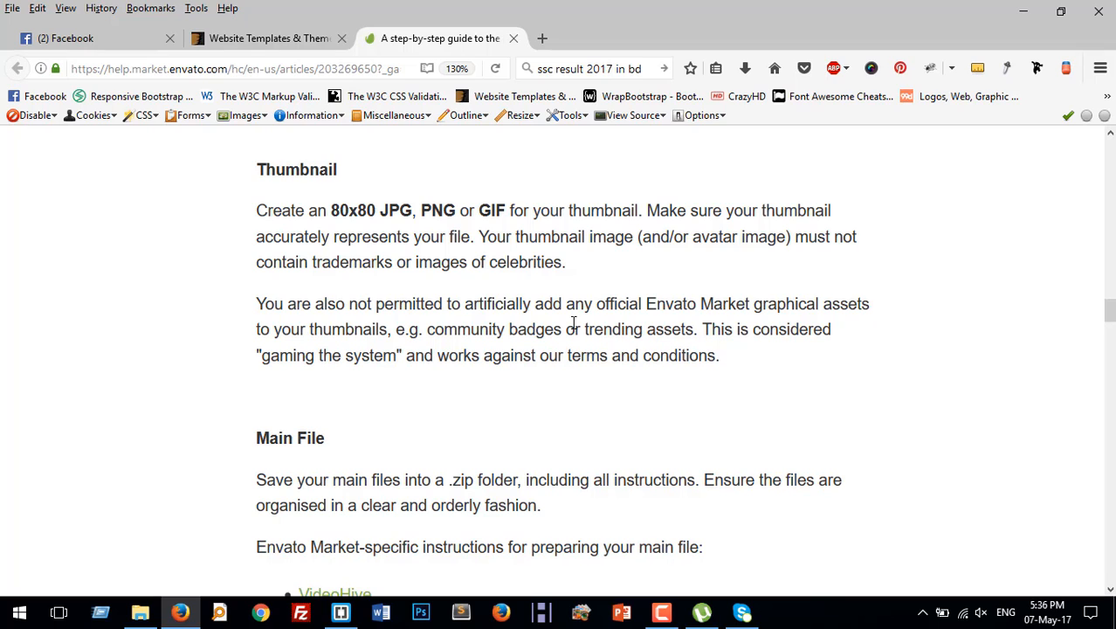
{"action": "scroll", "coordinate": [587, 335], "scroll_direction": "down", "scroll_amount": 3}
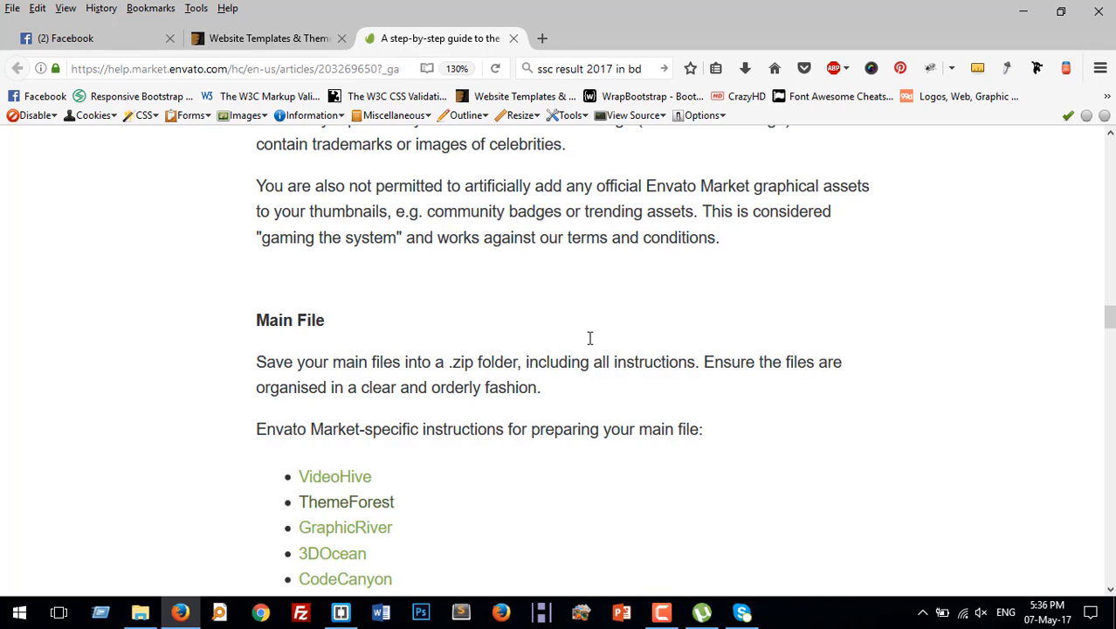
{"action": "scroll", "coordinate": [591, 395], "scroll_direction": "down", "scroll_amount": 4}
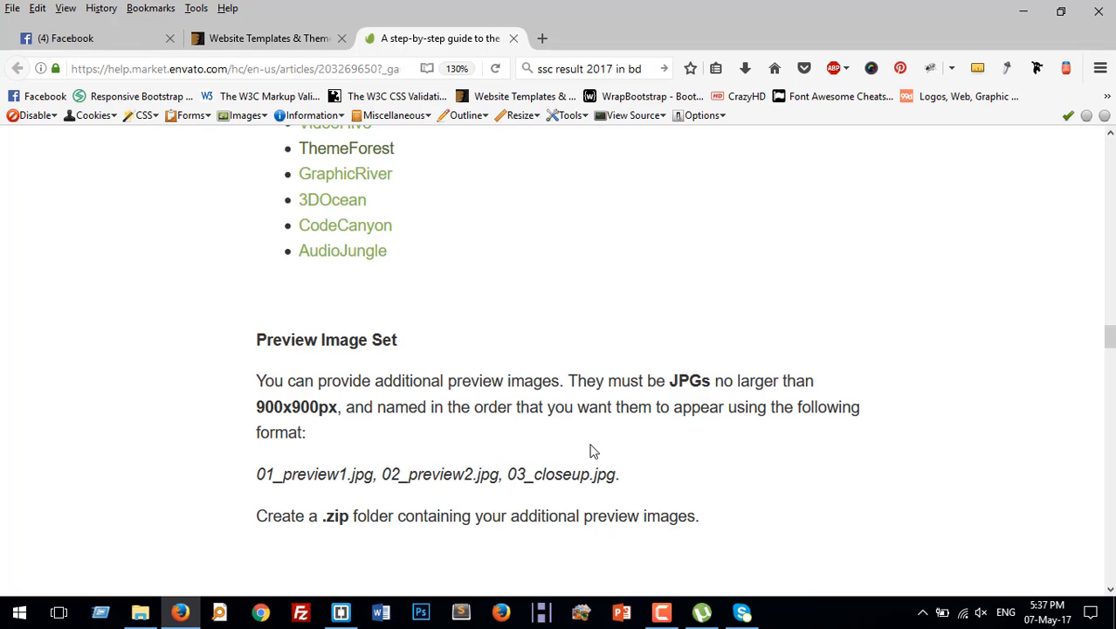
{"action": "scroll", "coordinate": [590, 450], "scroll_direction": "down", "scroll_amount": 3}
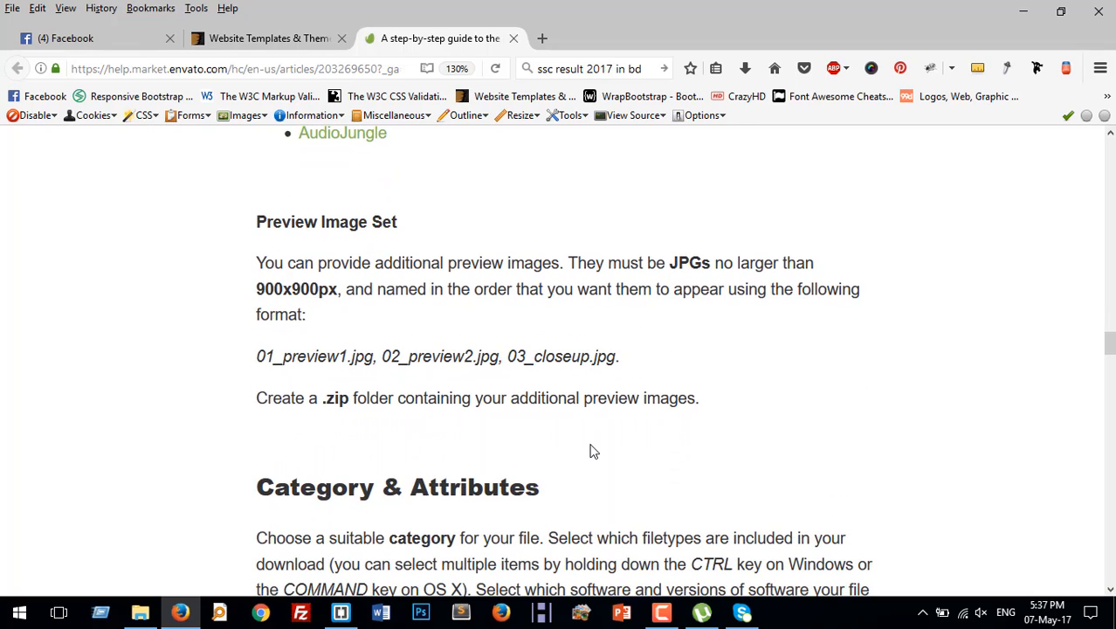
{"action": "scroll", "coordinate": [909, 427], "scroll_direction": "up", "scroll_amount": 5}
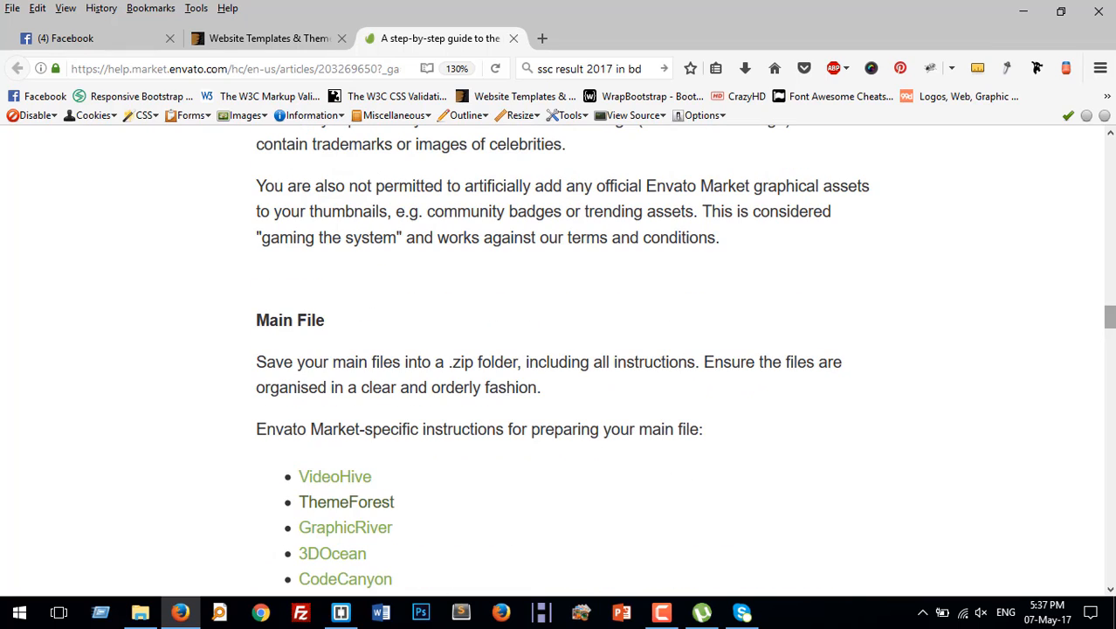
{"action": "left_click_drag", "start_coordinate": [1107, 317], "coordinate": [1110, 144]}
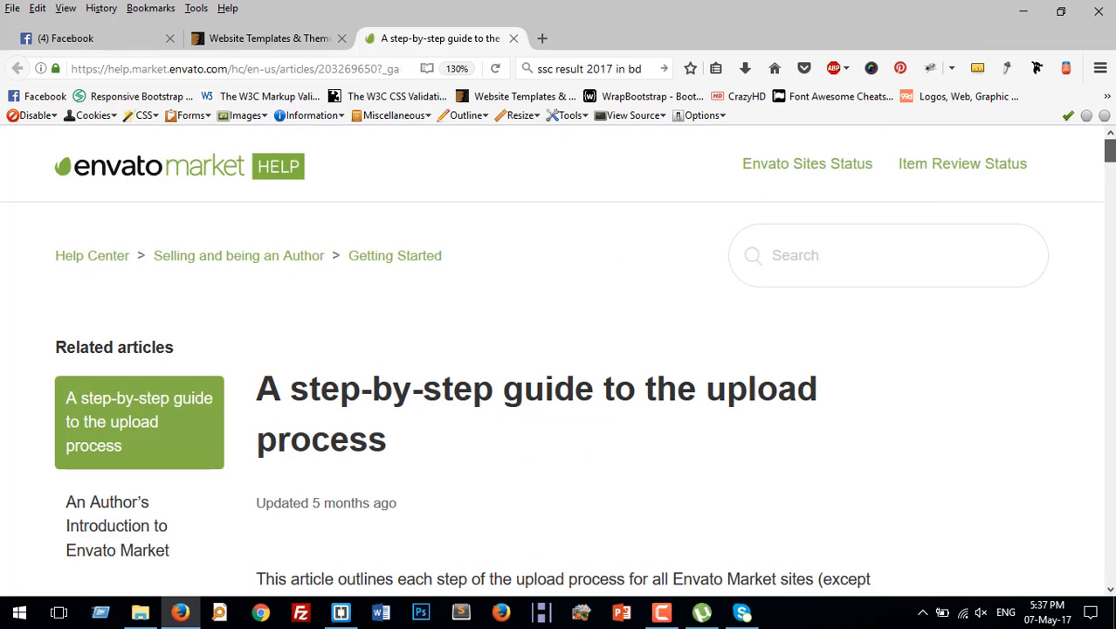
Examine the featured templates of the week on the ThemeForest home page, including the Alpha template's preview
{"action": "left_click", "coordinate": [288, 42]}
{"action": "scroll", "coordinate": [1044, 456], "scroll_direction": "down", "scroll_amount": 5}
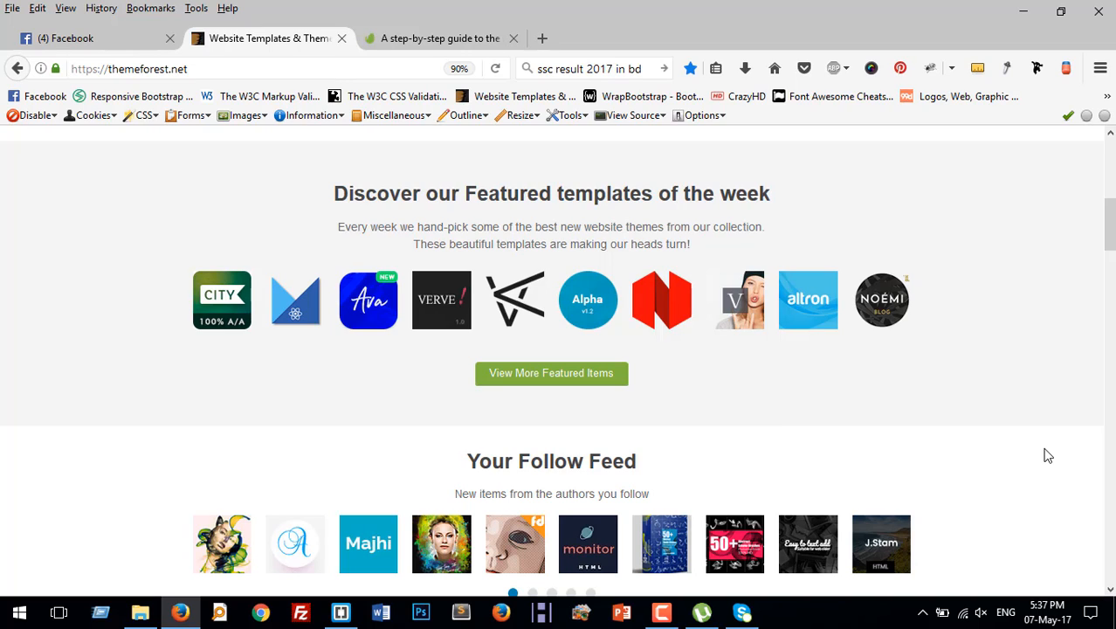
{"action": "scroll", "coordinate": [1049, 455], "scroll_direction": "down", "scroll_amount": 3}
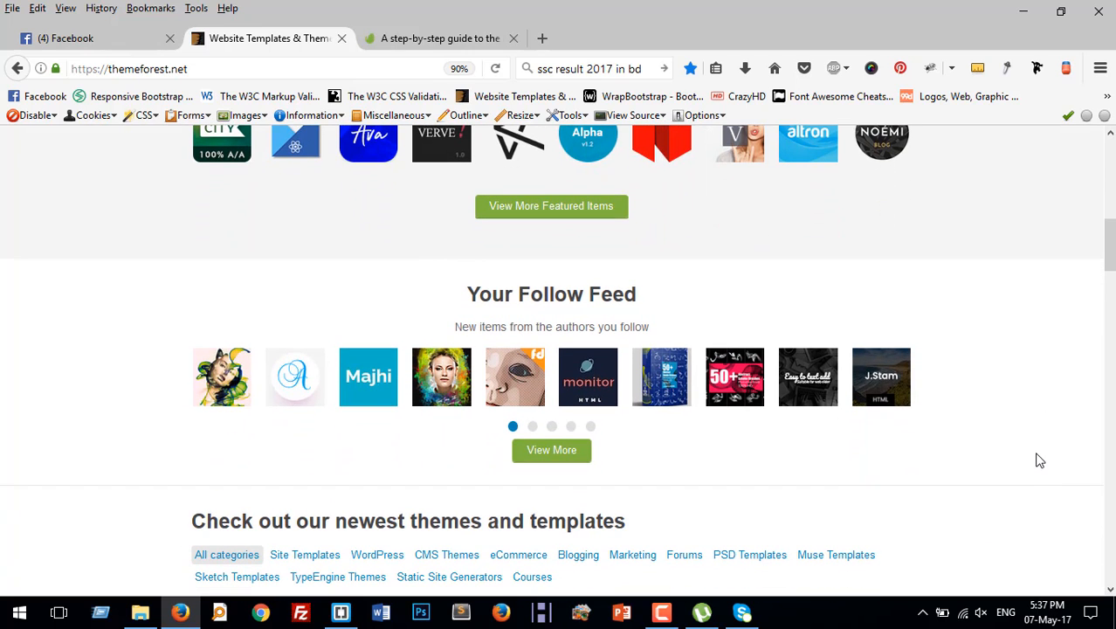
{"action": "scroll", "coordinate": [1039, 460], "scroll_direction": "up", "scroll_amount": 3}
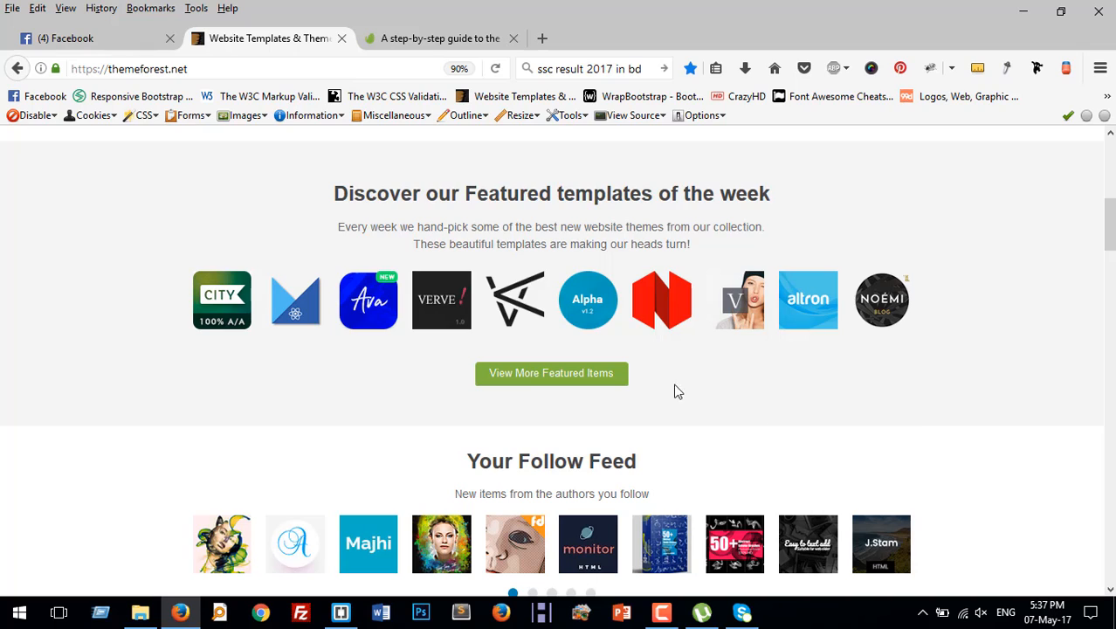
{"action": "mouse_move", "coordinate": [601, 312]}
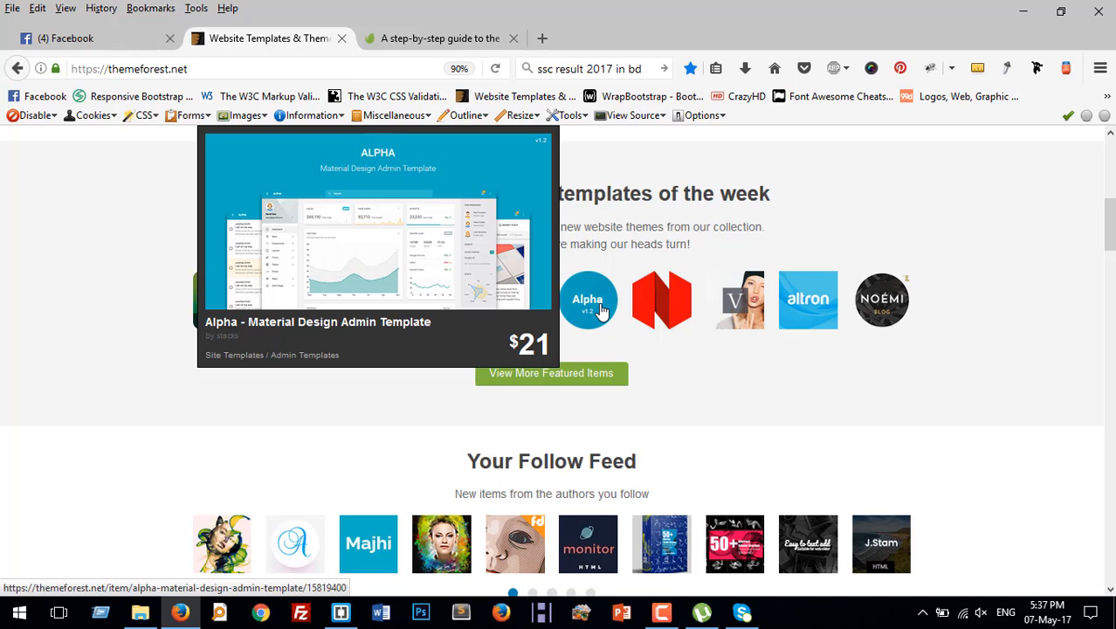
{"action": "mouse_move", "coordinate": [637, 298]}
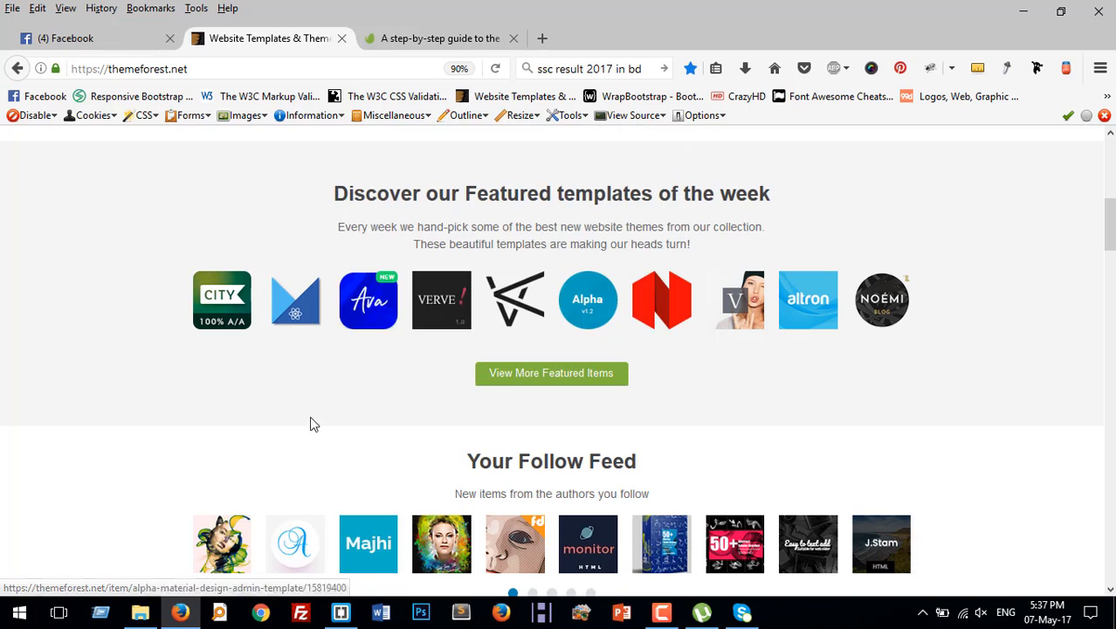
Switch to File Explorer and review the documentation.zip, 01_preview.zip and html items in the venture project's new folder
{"action": "left_click", "coordinate": [140, 611]}
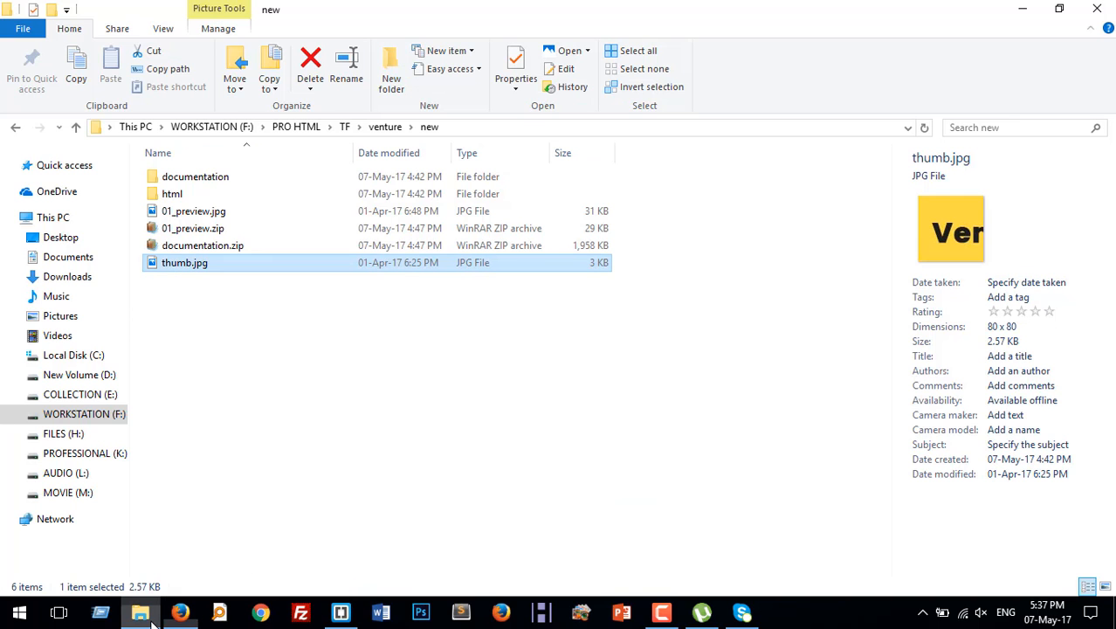
{"action": "left_click", "coordinate": [259, 404]}
{"action": "left_click", "coordinate": [192, 247]}
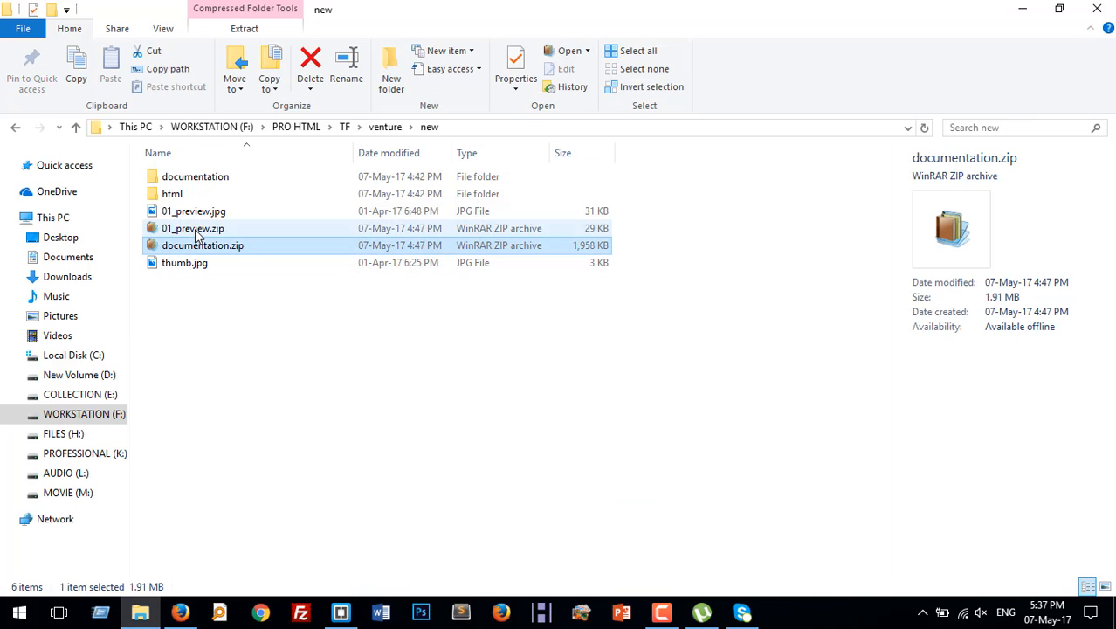
{"action": "left_click", "coordinate": [198, 229], "text": "ctrl"}
{"action": "left_click", "coordinate": [198, 229]}
{"action": "left_click", "coordinate": [178, 196]}
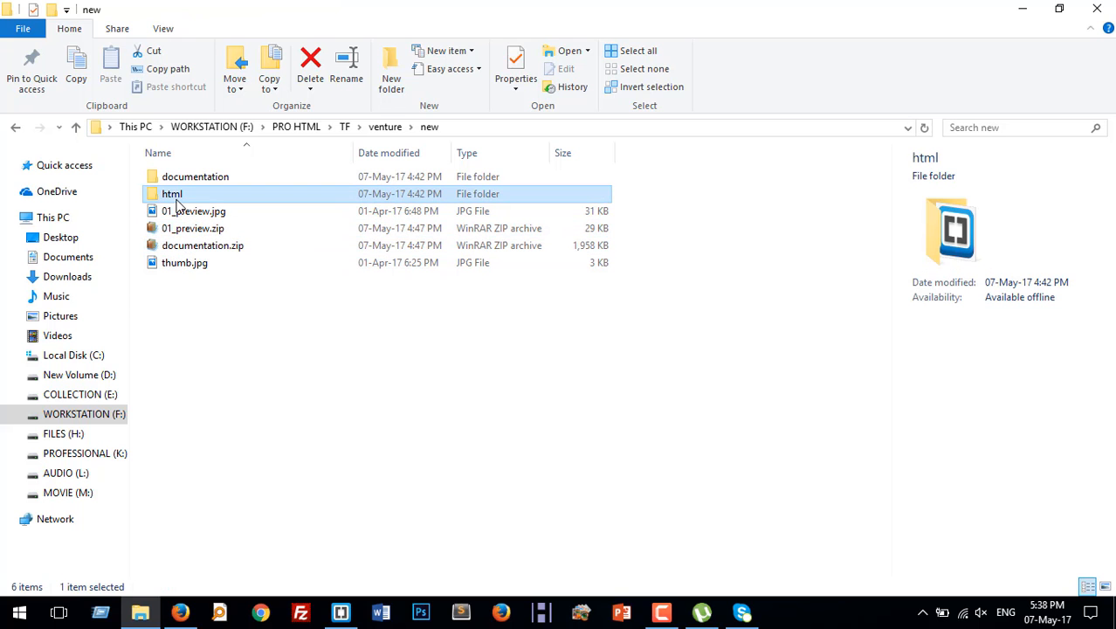
Open index.html from the html folder in Firefox and examine the Venture landing page's sections and placeholder images
{"action": "double_click", "coordinate": [177, 198]}
{"action": "left_click_drag", "start_coordinate": [180, 204], "coordinate": [611, 38]}
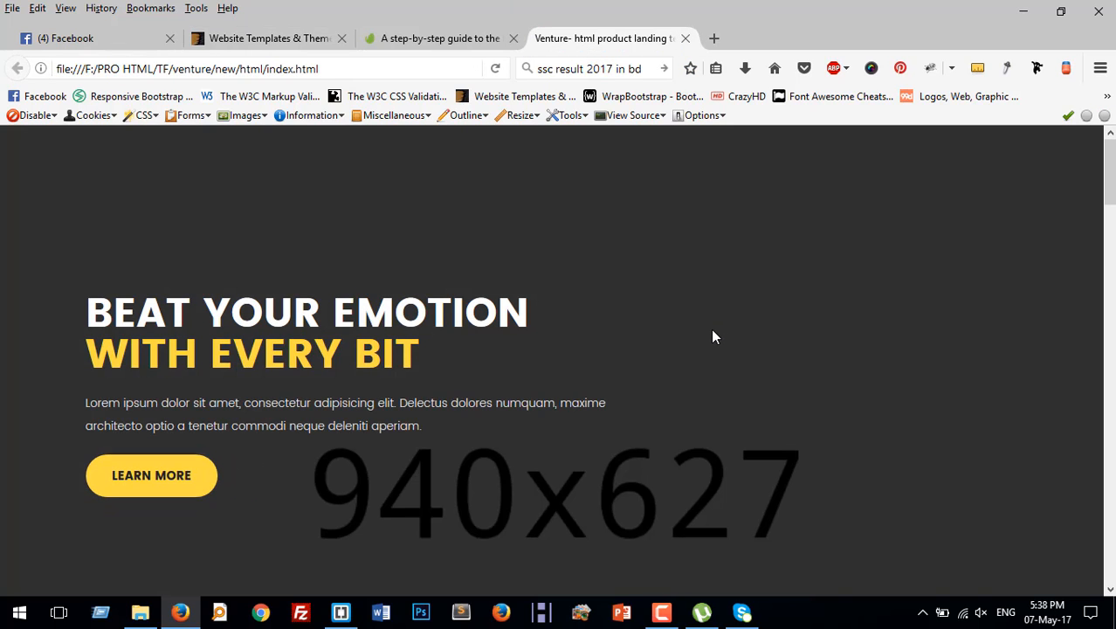
{"action": "scroll", "coordinate": [711, 332], "scroll_direction": "down", "scroll_amount": 3}
{"action": "scroll", "coordinate": [713, 331], "scroll_direction": "down", "scroll_amount": 6}
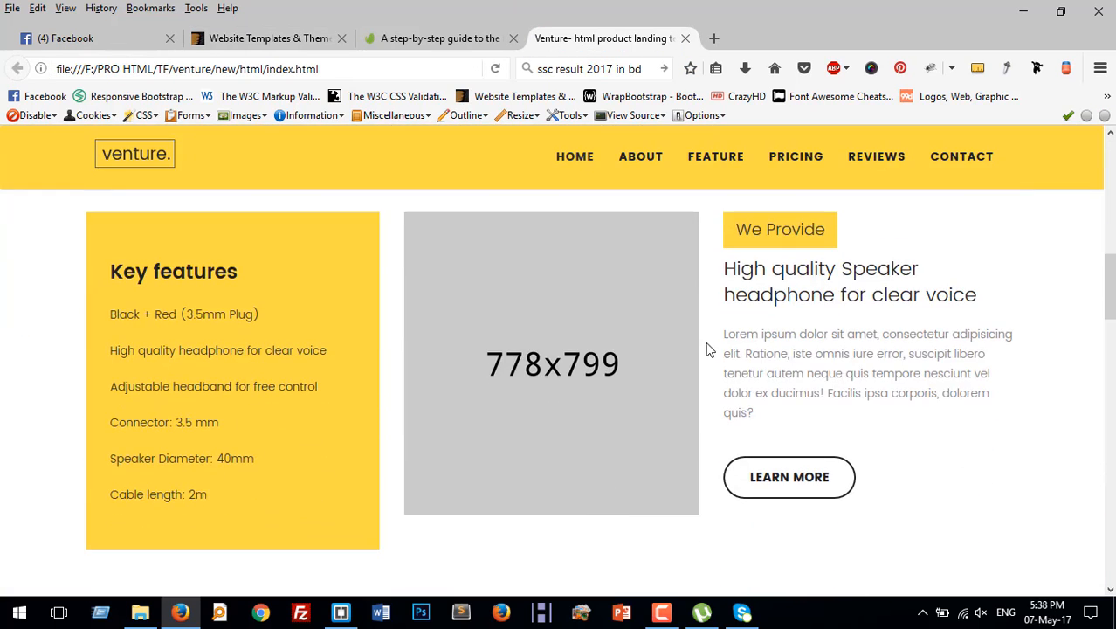
{"action": "scroll", "coordinate": [542, 410], "scroll_direction": "down", "scroll_amount": 10}
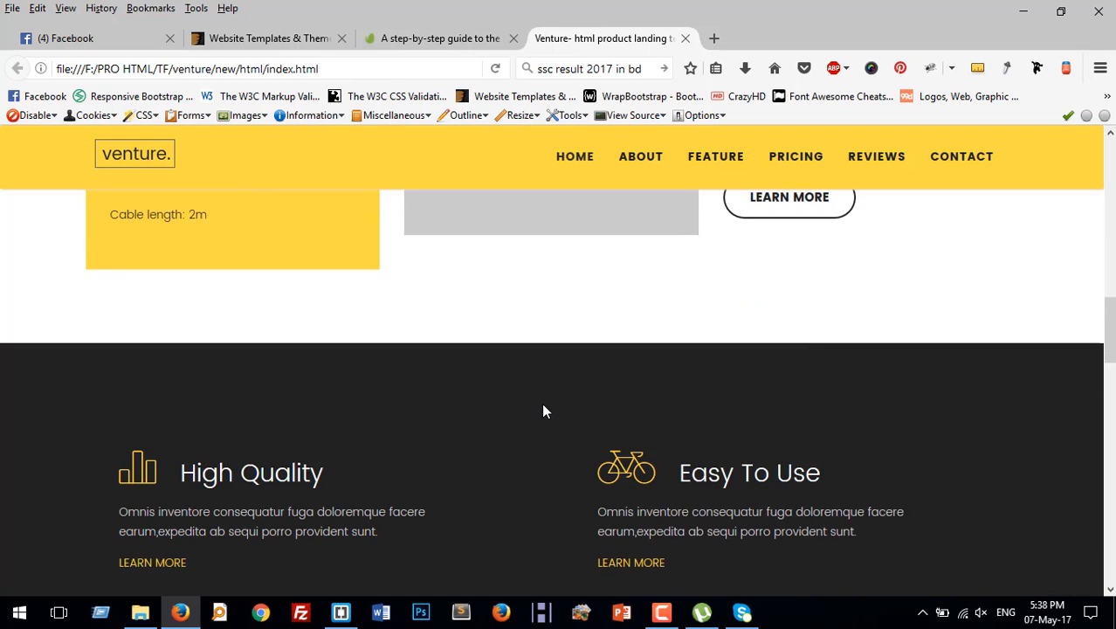
{"action": "scroll", "coordinate": [544, 417], "scroll_direction": "down", "scroll_amount": 10}
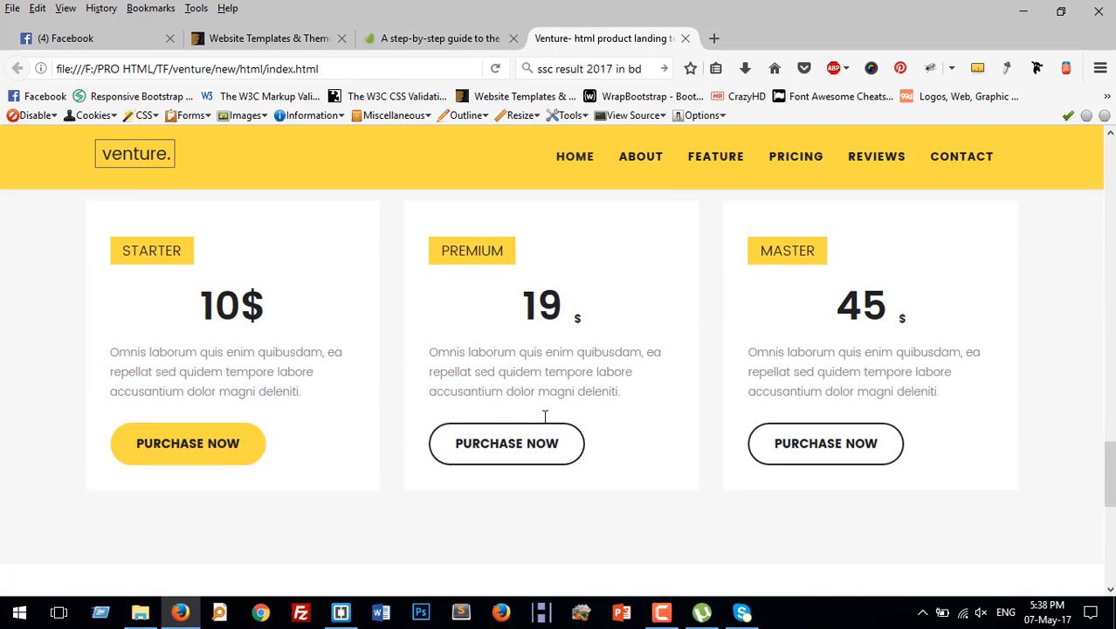
{"action": "scroll", "coordinate": [543, 424], "scroll_direction": "down", "scroll_amount": 1}
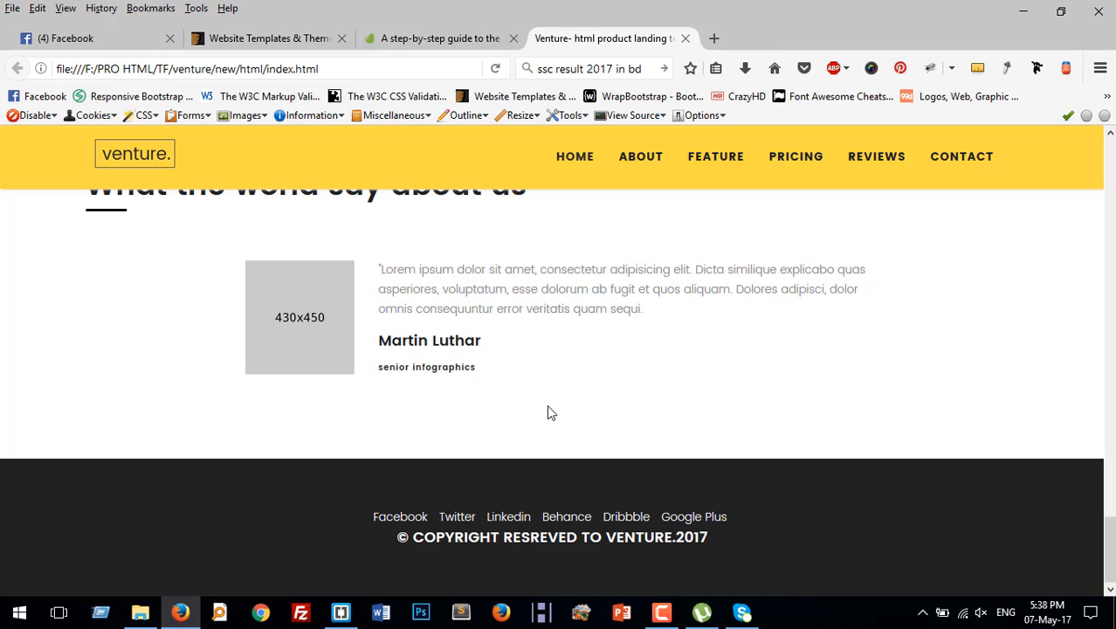
{"action": "scroll", "coordinate": [547, 407], "scroll_direction": "up", "scroll_amount": 15}
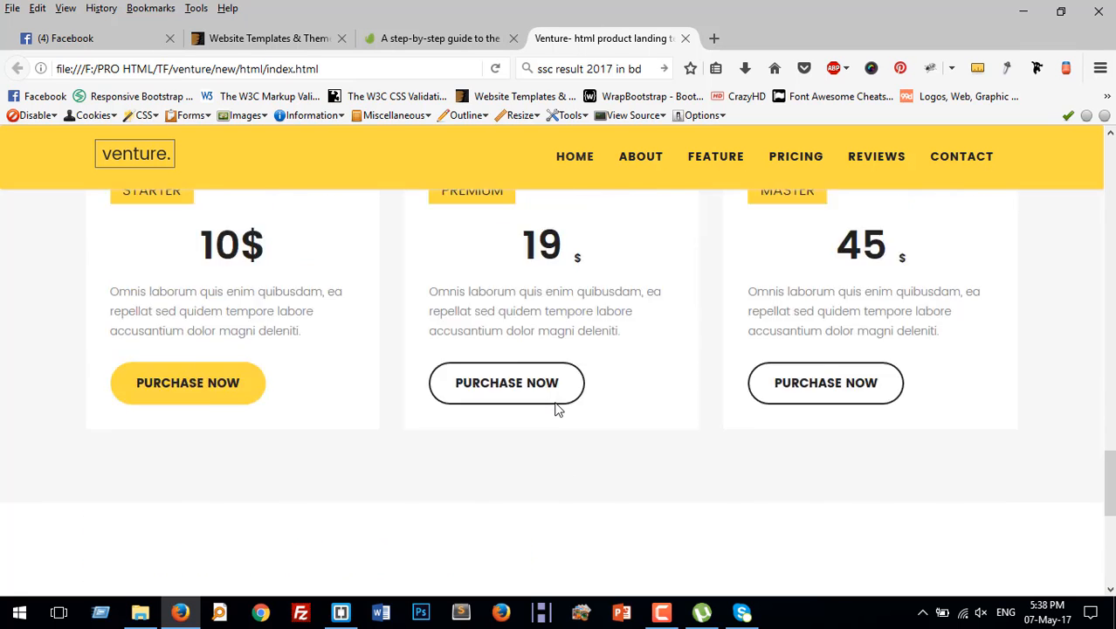
{"action": "scroll", "coordinate": [555, 409], "scroll_direction": "up", "scroll_amount": 1}
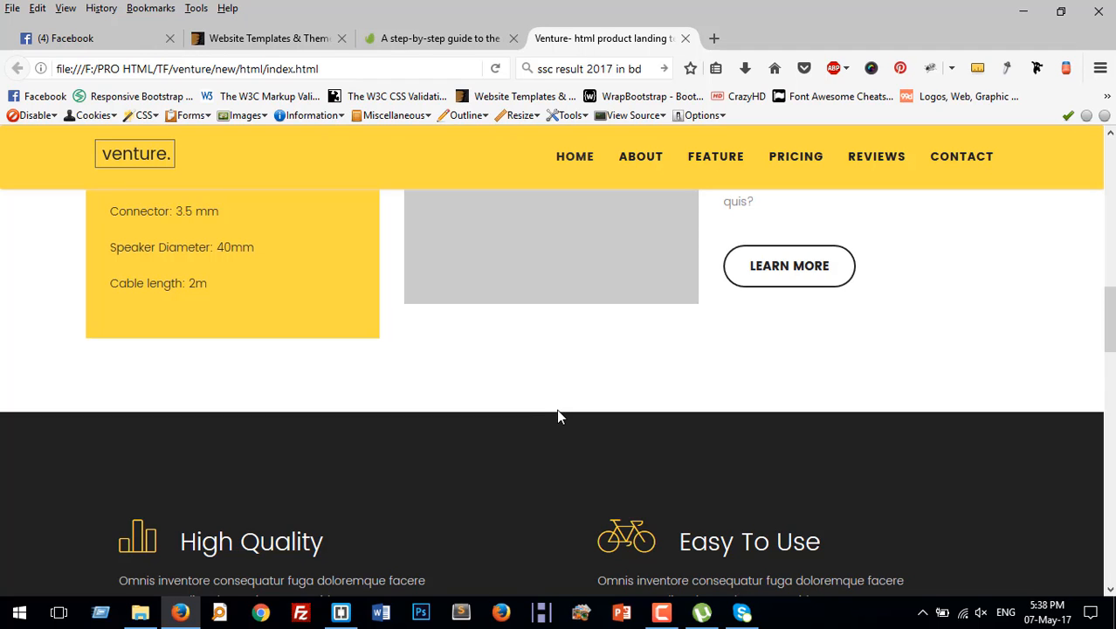
In File Explorer, compress the documentation and html folders together into one zip archive and delete the old documentation.zip
{"action": "left_click", "coordinate": [140, 612]}
{"action": "left_click", "coordinate": [430, 128]}
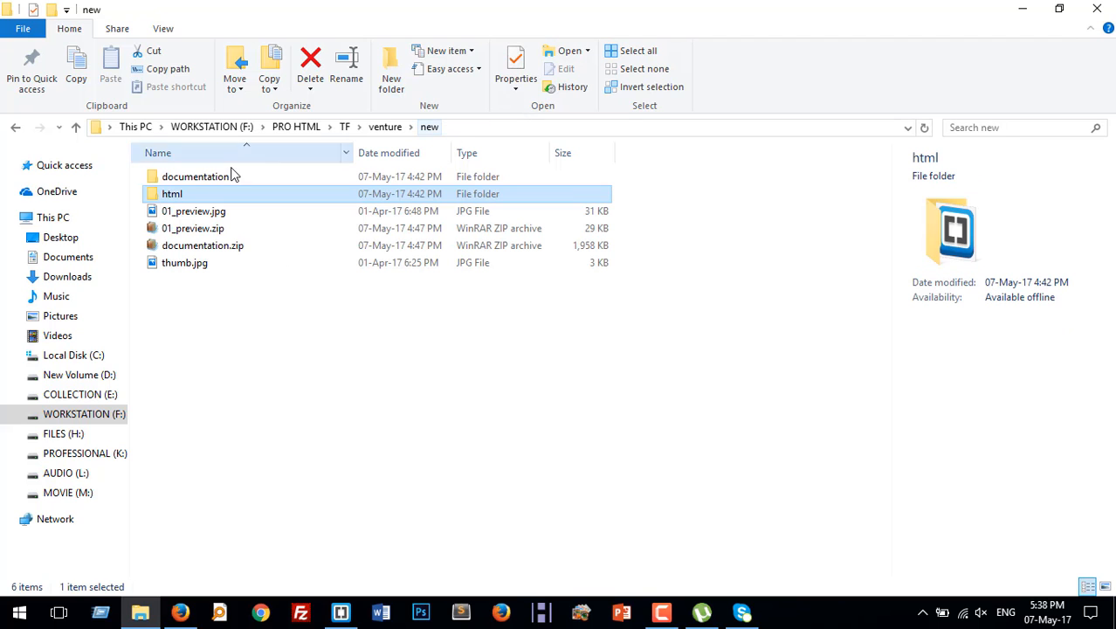
{"action": "left_click", "coordinate": [199, 180], "text": "ctrl"}
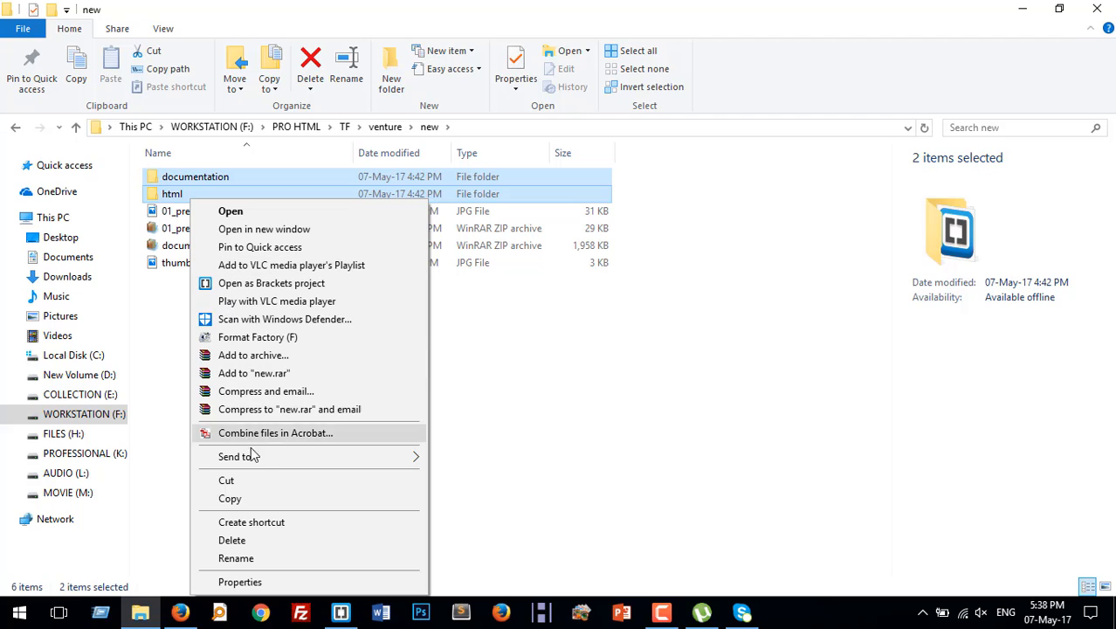
{"action": "mouse_move", "coordinate": [275, 459]}
{"action": "left_click", "coordinate": [504, 293]}
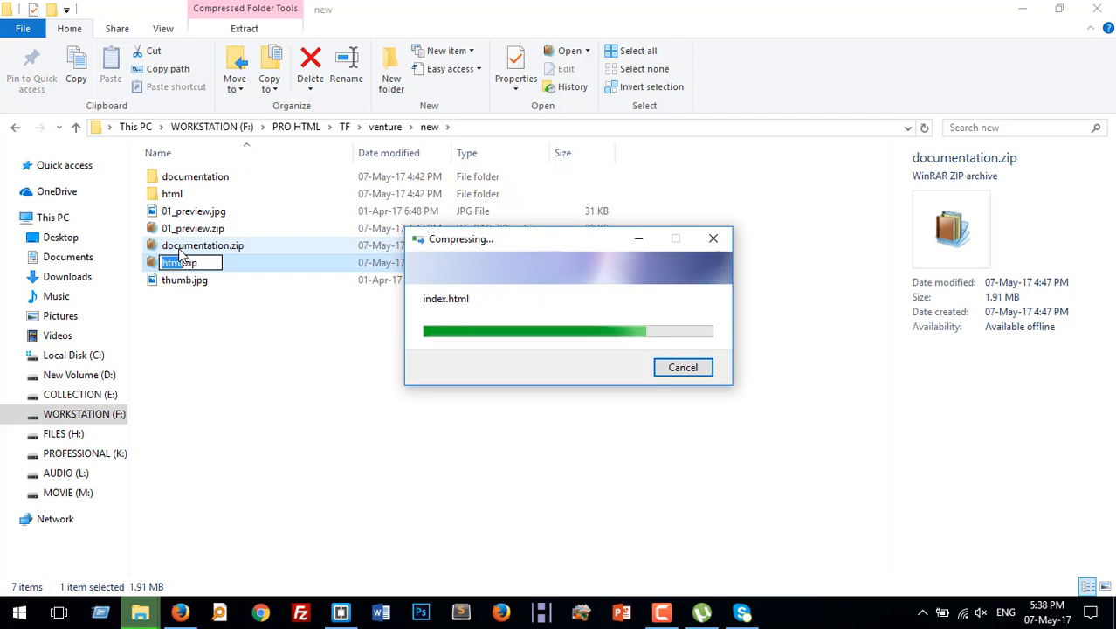
{"action": "right_click", "coordinate": [217, 251]}
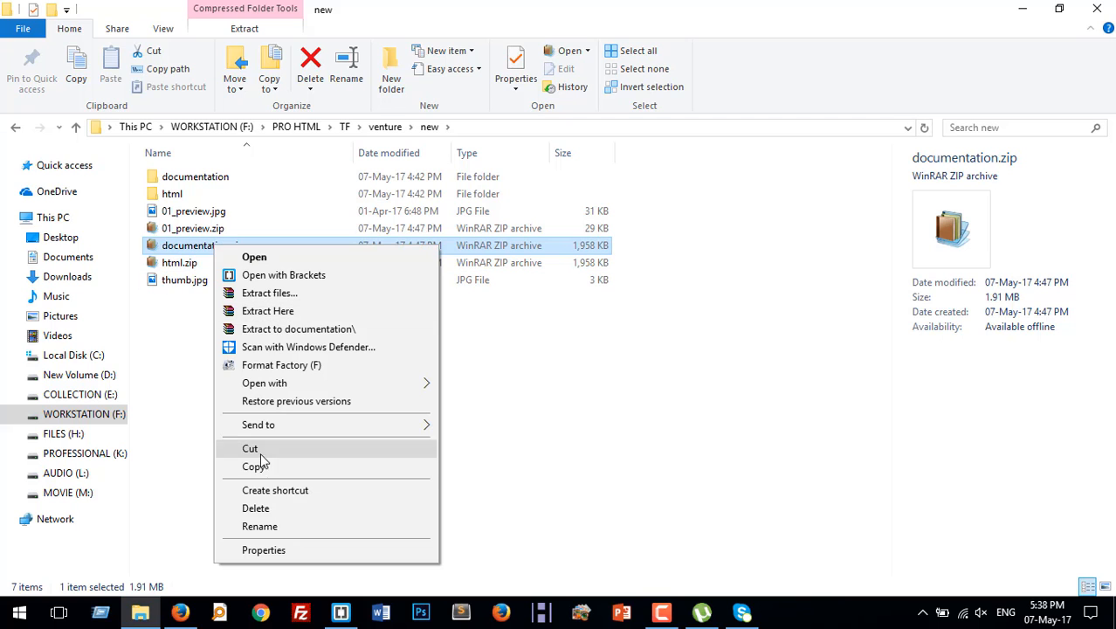
{"action": "left_click", "coordinate": [267, 509]}
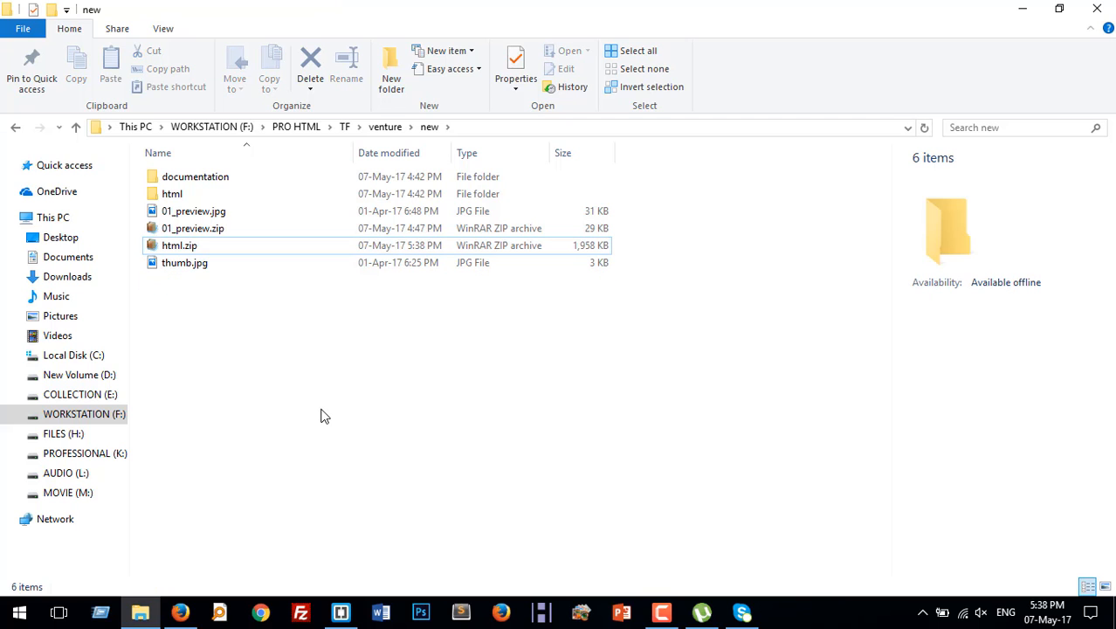
Delete the old 01_preview.zip and compress 01_preview.jpg into a new zip archive, keeping the default name
{"action": "left_click", "coordinate": [192, 229]}
{"action": "right_click", "coordinate": [193, 231]}
{"action": "left_click", "coordinate": [236, 499]}
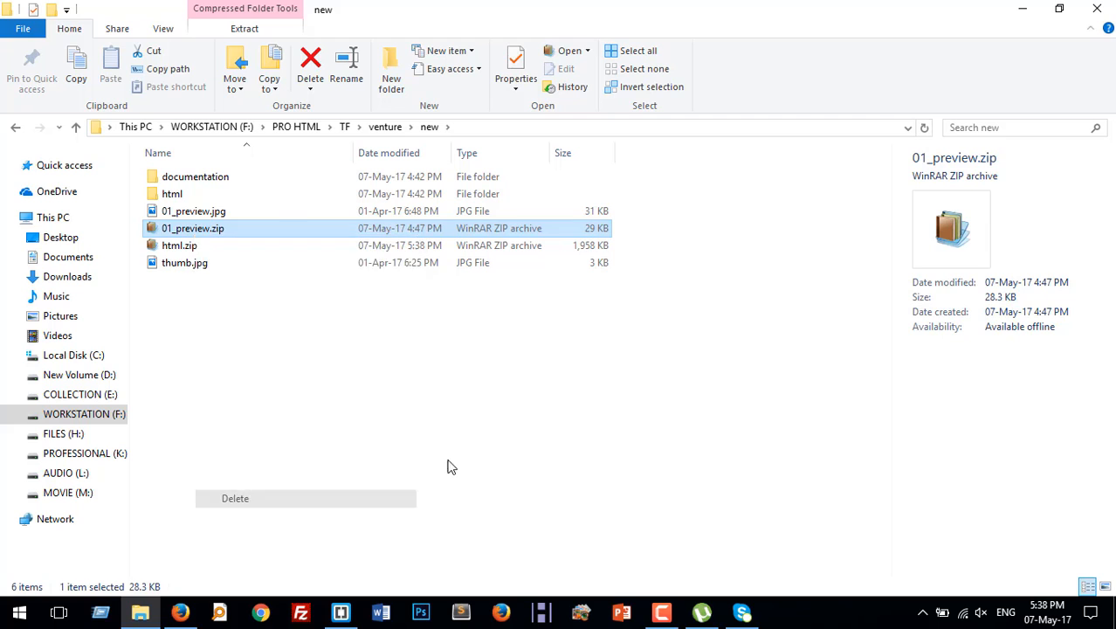
{"action": "left_click", "coordinate": [216, 216]}
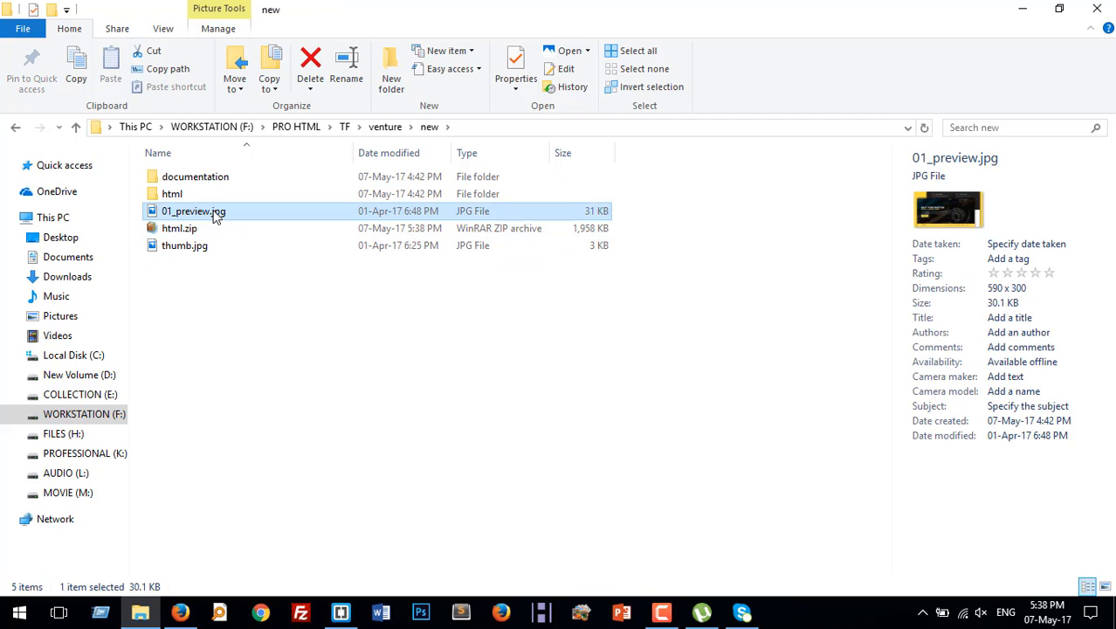
{"action": "right_click", "coordinate": [216, 214]}
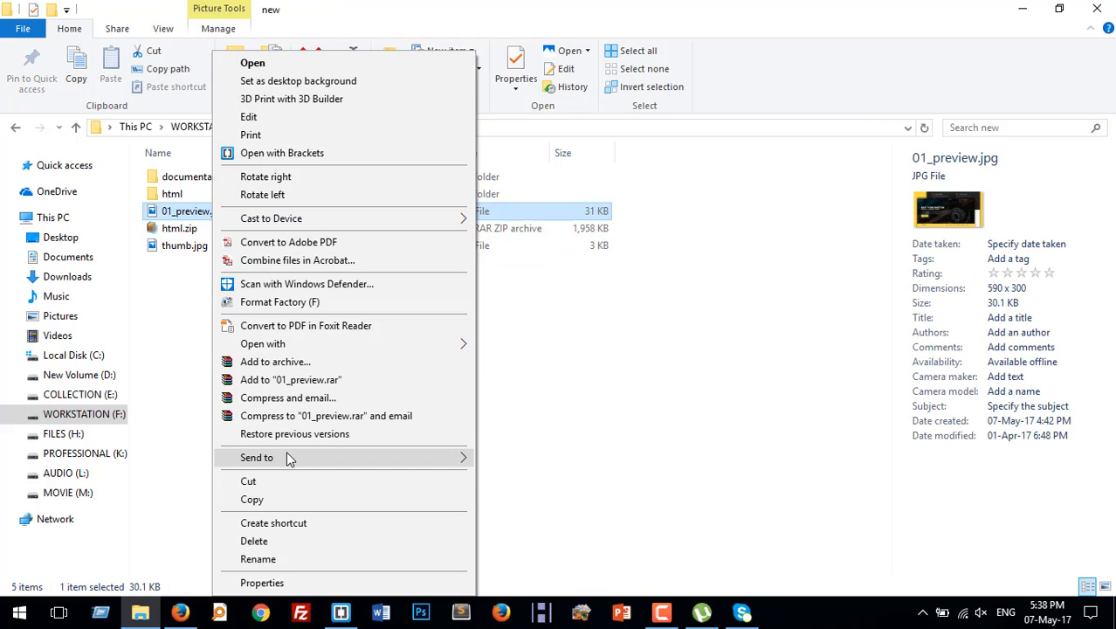
{"action": "mouse_move", "coordinate": [288, 457]}
{"action": "left_click", "coordinate": [587, 293]}
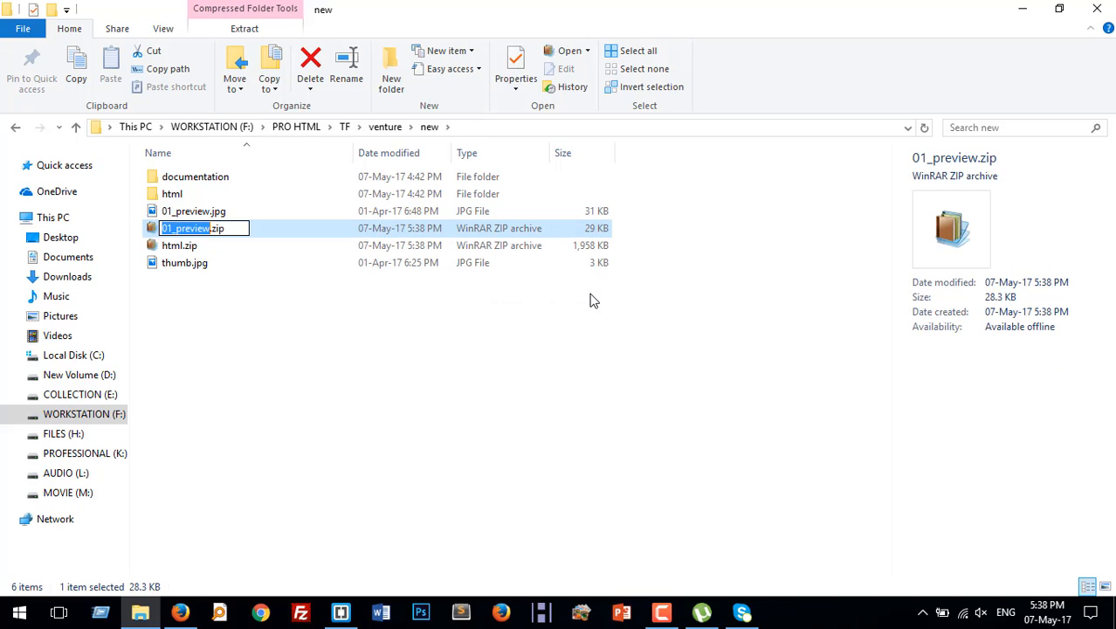
{"action": "left_click", "coordinate": [354, 434]}
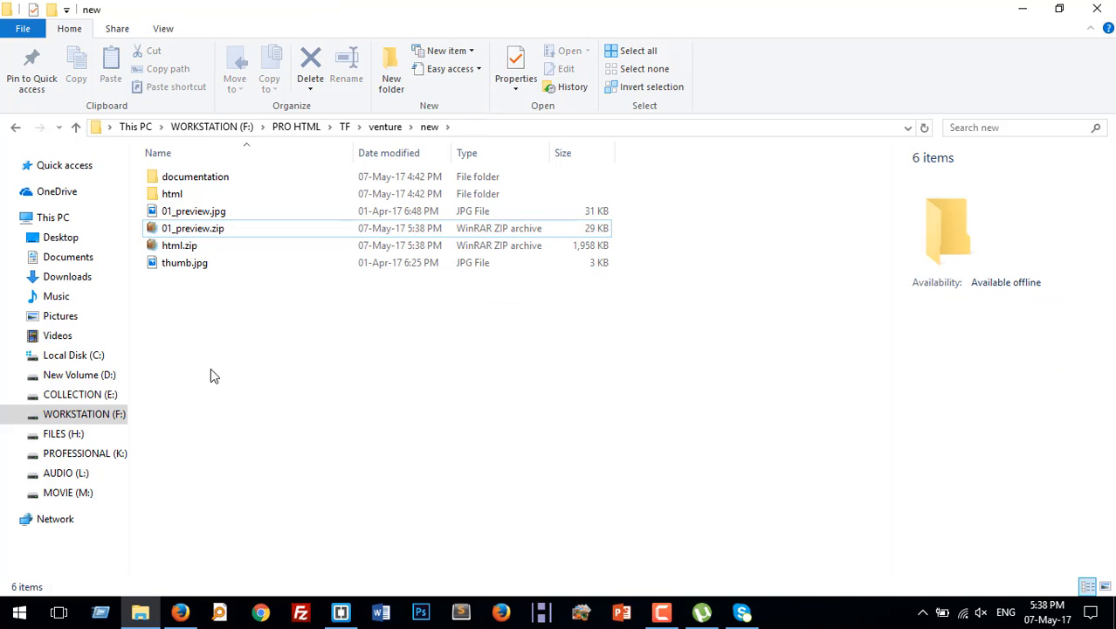
Check 01_preview.zip and thumb.jpg in the new folder, and switch back to the ThemeForest home page in Firefox
{"action": "left_click", "coordinate": [205, 238]}
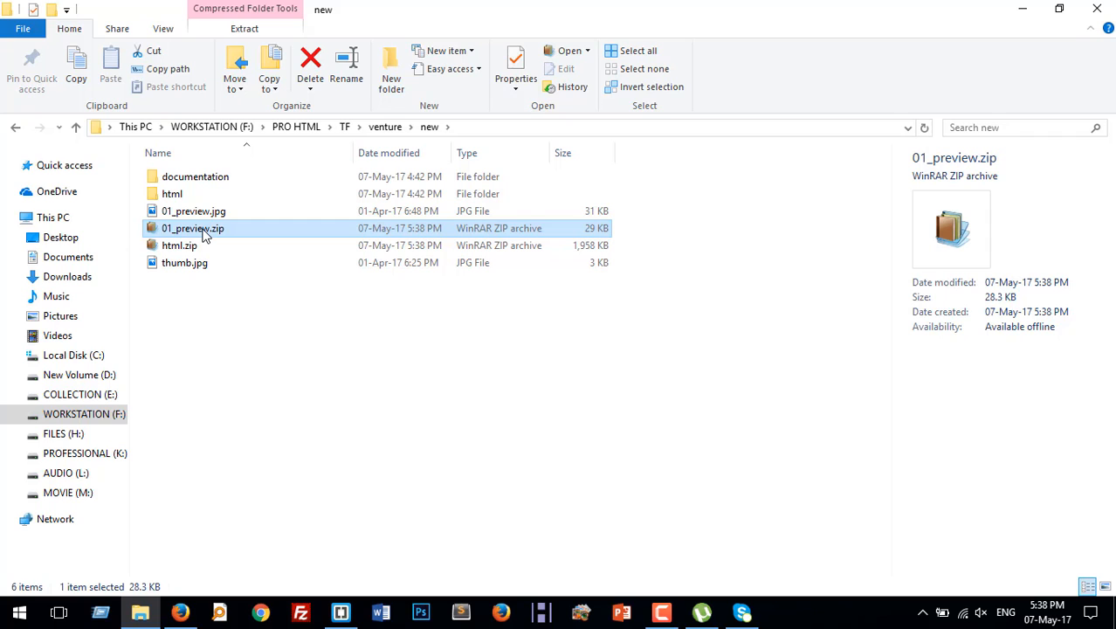
{"action": "left_click", "coordinate": [197, 268]}
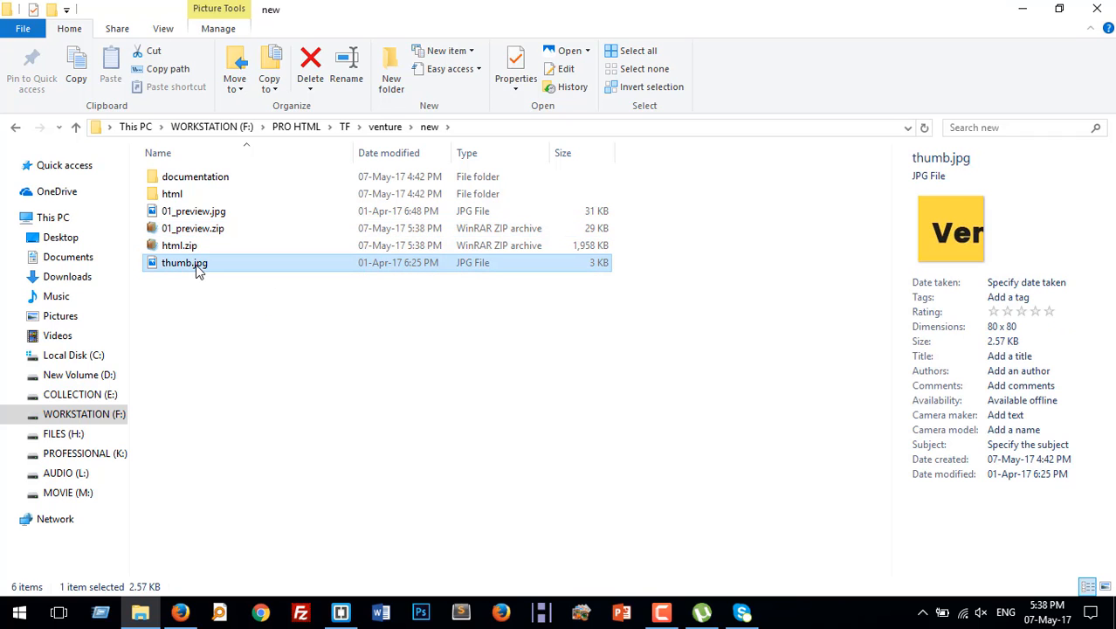
{"action": "left_click", "coordinate": [179, 614]}
{"action": "left_click", "coordinate": [252, 41]}
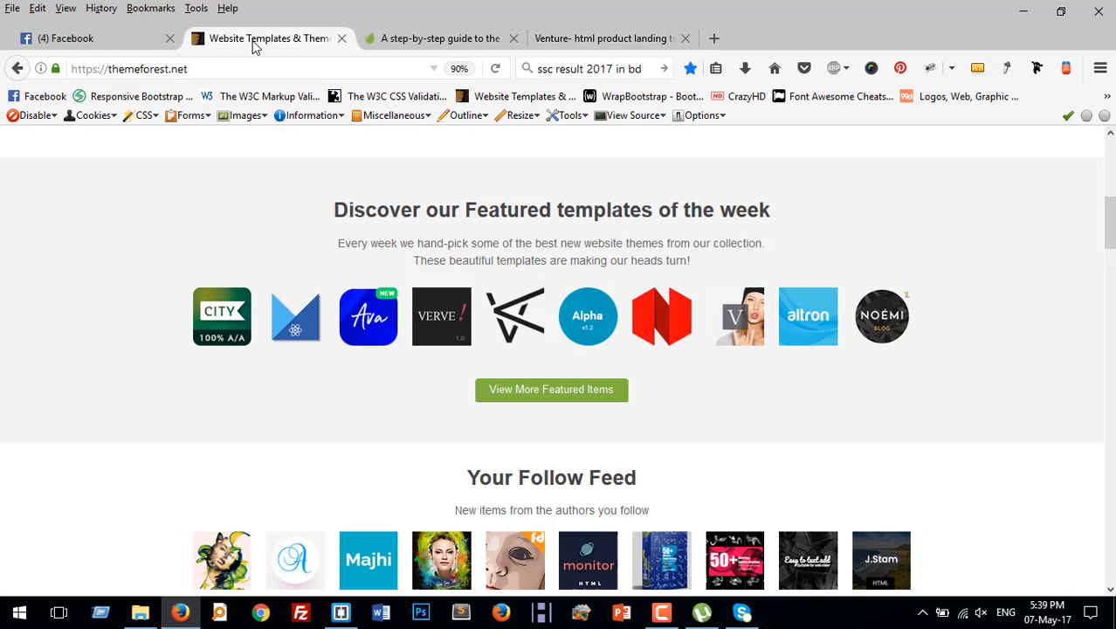
{"action": "scroll", "coordinate": [908, 288], "scroll_direction": "up", "scroll_amount": 5}
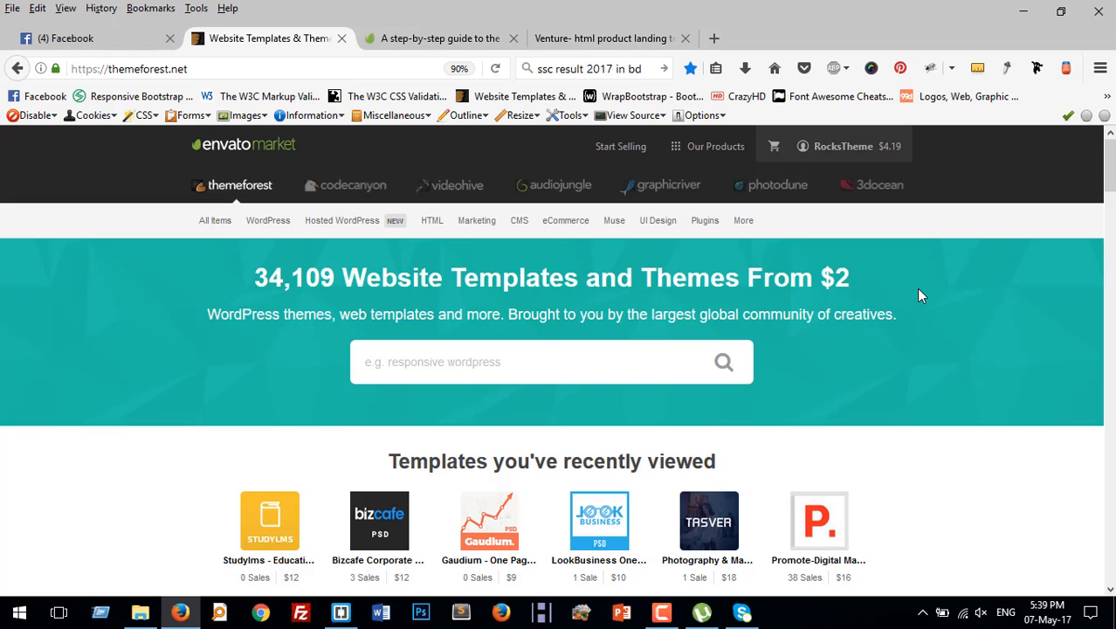
Browse the ThemeForest home page briefly and open the Upload page from the author account options
{"action": "scroll", "coordinate": [902, 454], "scroll_direction": "down", "scroll_amount": 6}
{"action": "scroll", "coordinate": [932, 392], "scroll_direction": "up", "scroll_amount": 4}
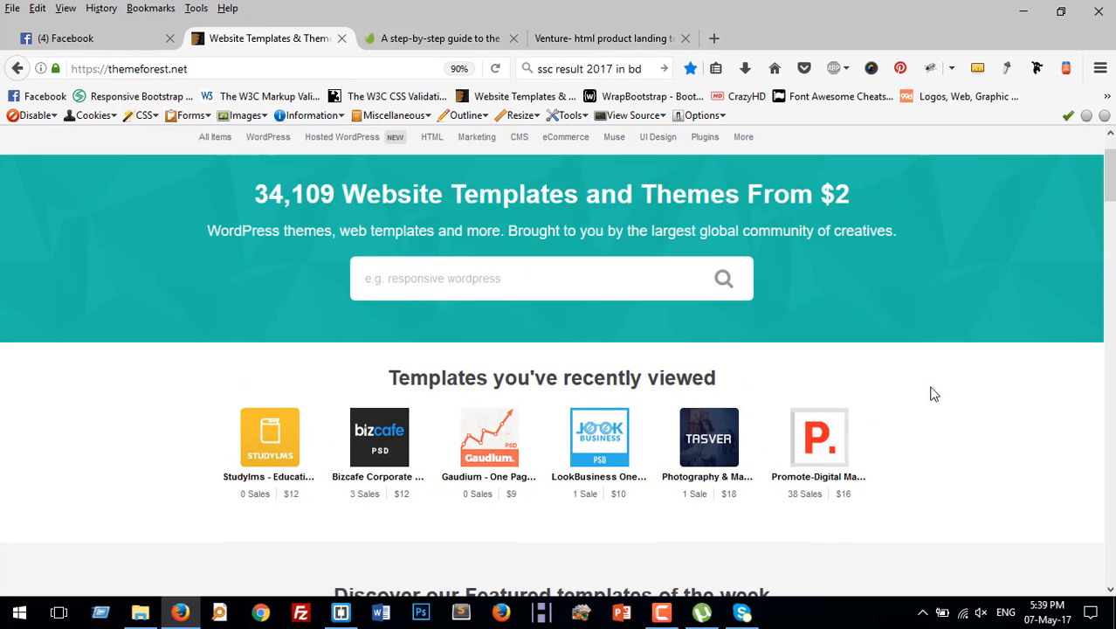
{"action": "scroll", "coordinate": [931, 394], "scroll_direction": "up", "scroll_amount": 2}
{"action": "mouse_move", "coordinate": [803, 147]}
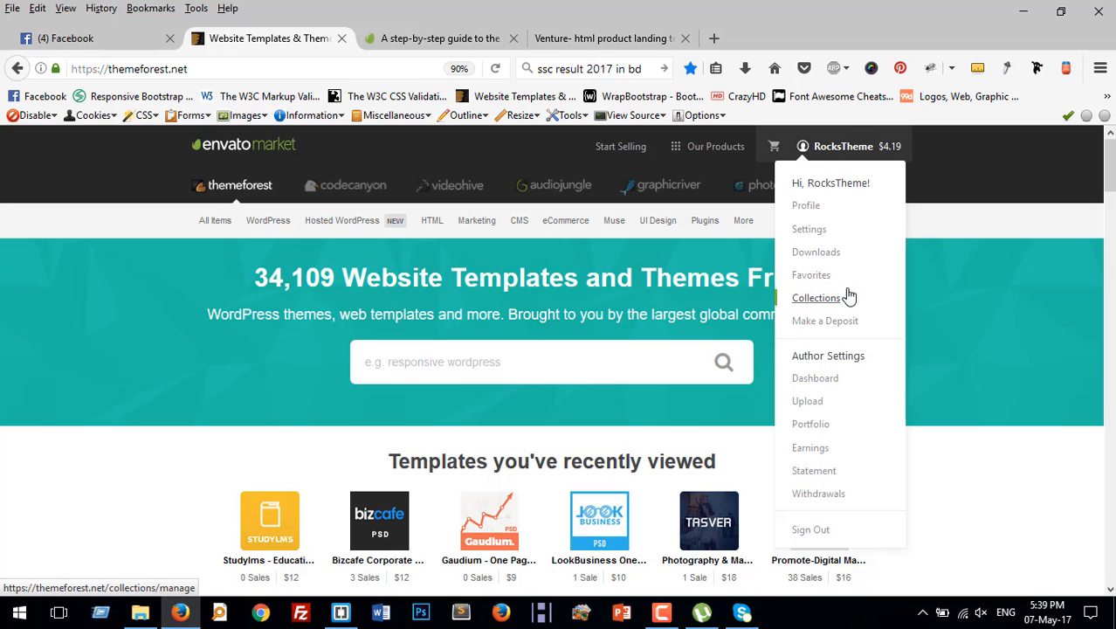
{"action": "left_click", "coordinate": [805, 403]}
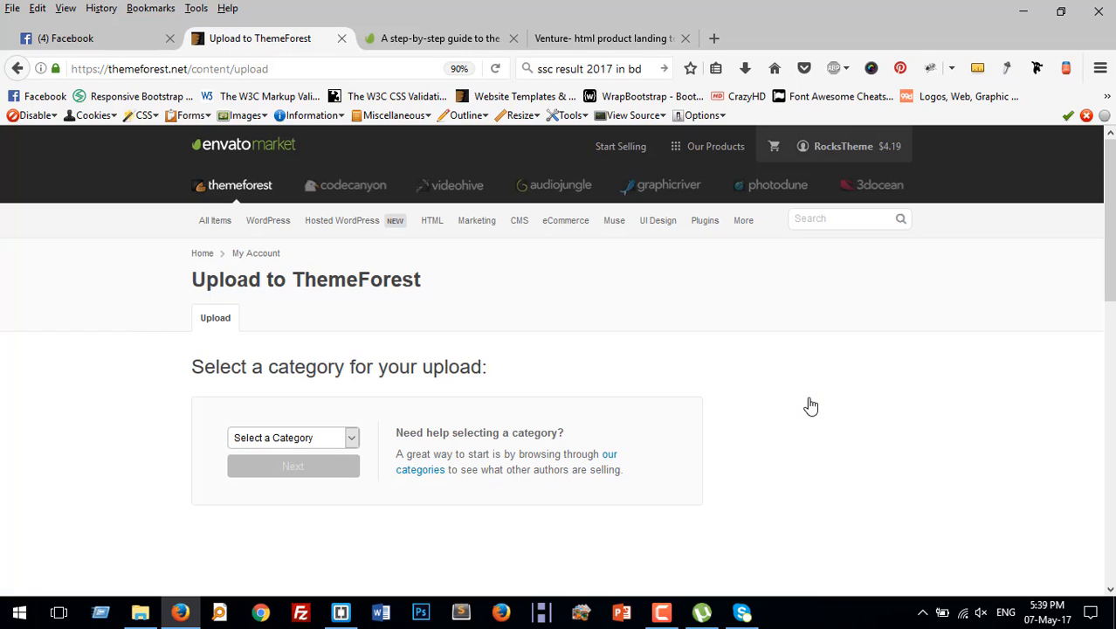
Choose Site Templates as the upload category and proceed to the item upload form
{"action": "left_click", "coordinate": [240, 437]}
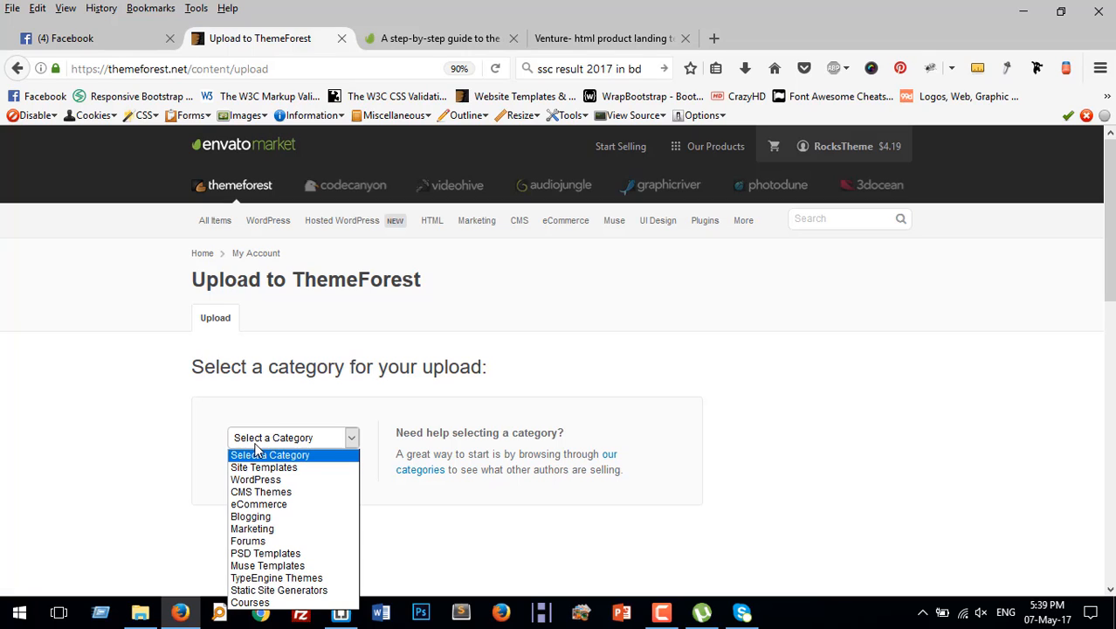
{"action": "scroll", "coordinate": [339, 391], "scroll_direction": "down", "scroll_amount": 4}
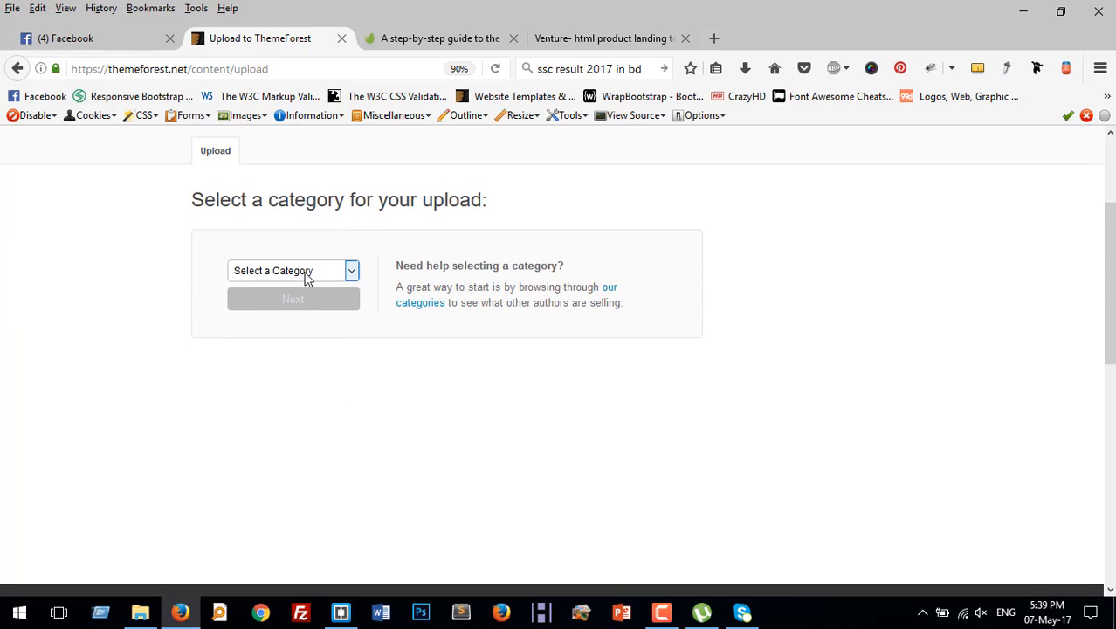
{"action": "left_click", "coordinate": [306, 271]}
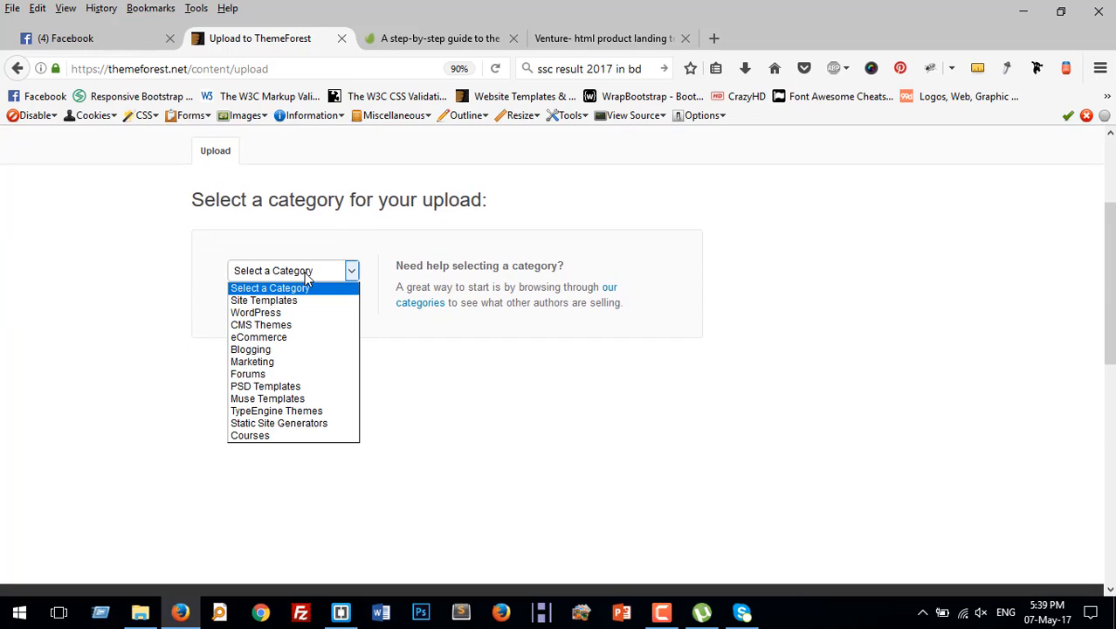
{"action": "left_click", "coordinate": [262, 300]}
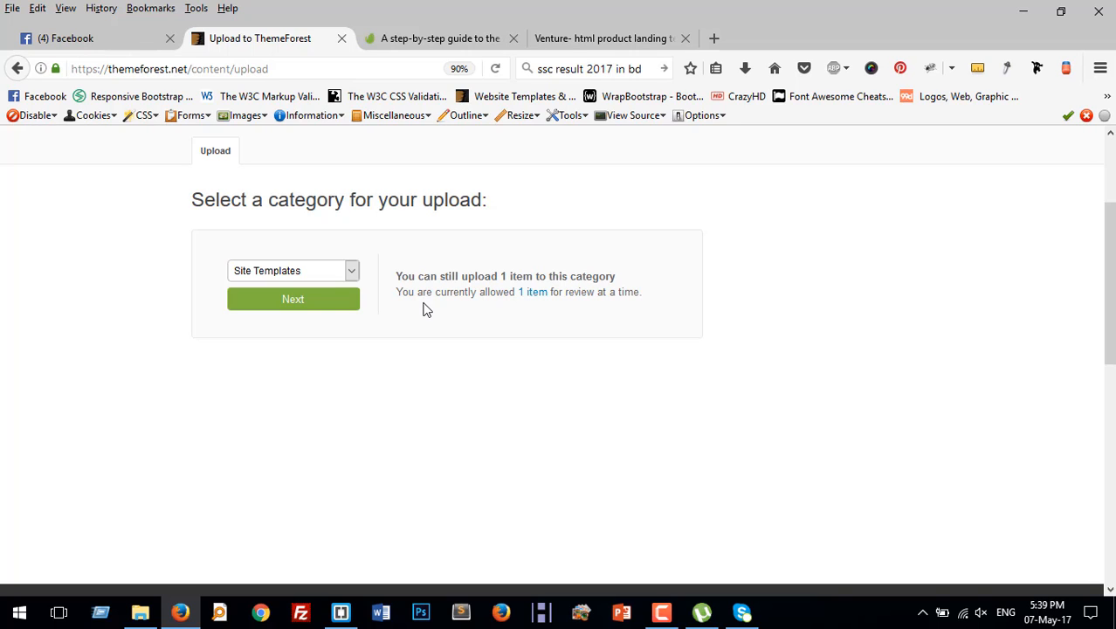
{"action": "left_click", "coordinate": [311, 299]}
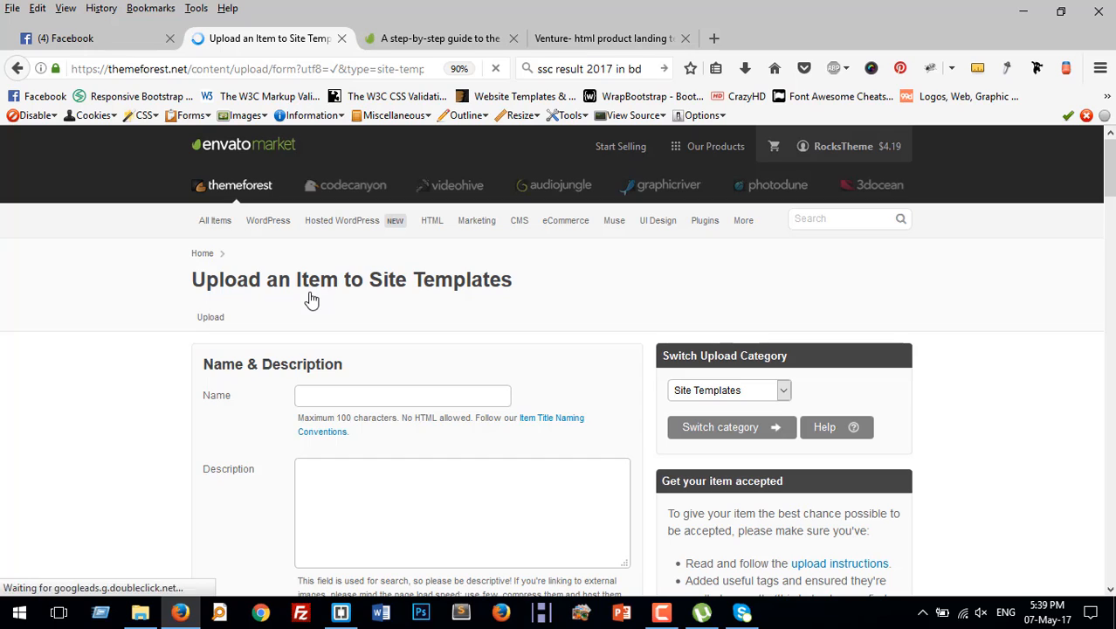
Name the item "Venture-single product landing template", using the saved suggestion
{"action": "scroll", "coordinate": [322, 315], "scroll_direction": "down", "scroll_amount": 1}
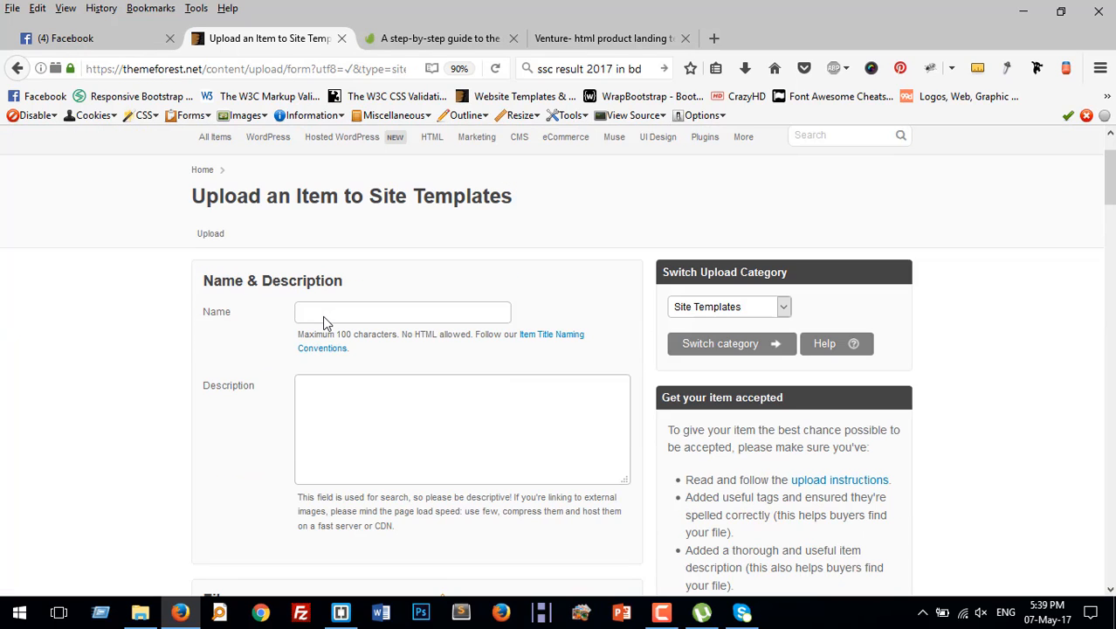
{"action": "left_click", "coordinate": [324, 316]}
{"action": "type", "text": "pro"}
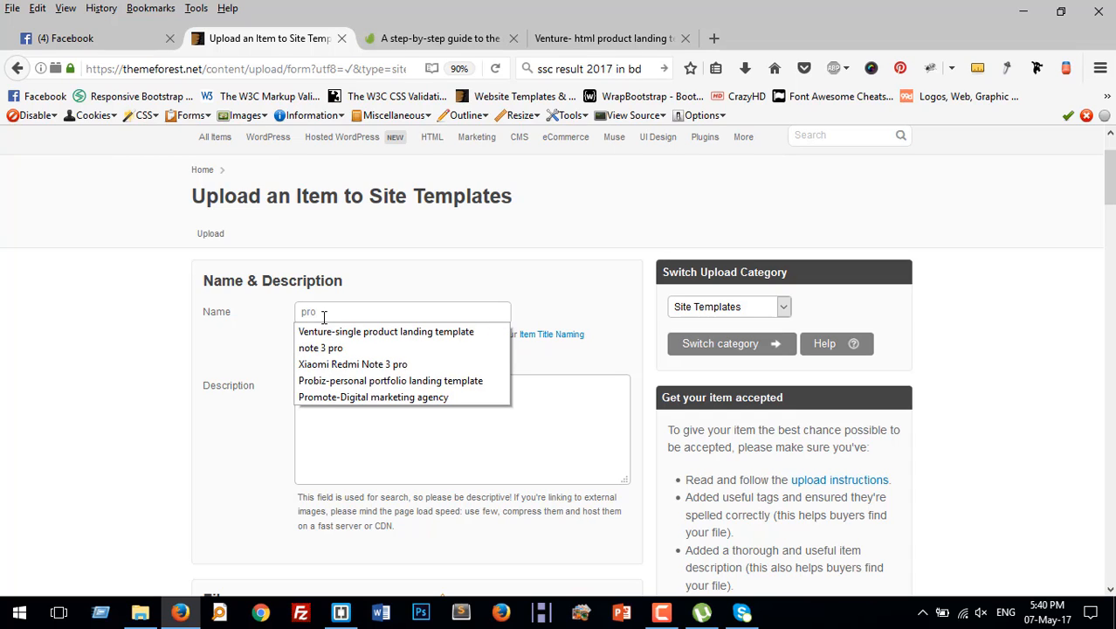
{"action": "left_click", "coordinate": [338, 332]}
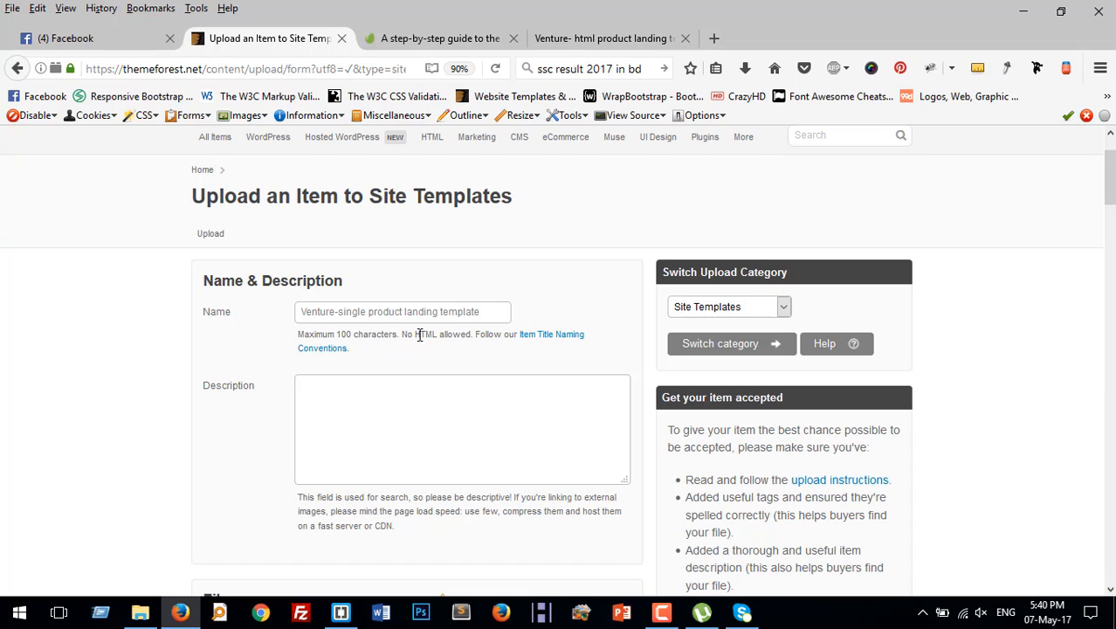
Check the name field's guidance, and read the good and bad naming examples and description rules in Envato's step-by-step guide
{"action": "left_click_drag", "start_coordinate": [420, 334], "coordinate": [461, 349]}
{"action": "left_click", "coordinate": [461, 349]}
{"action": "right_click", "coordinate": [566, 340]}
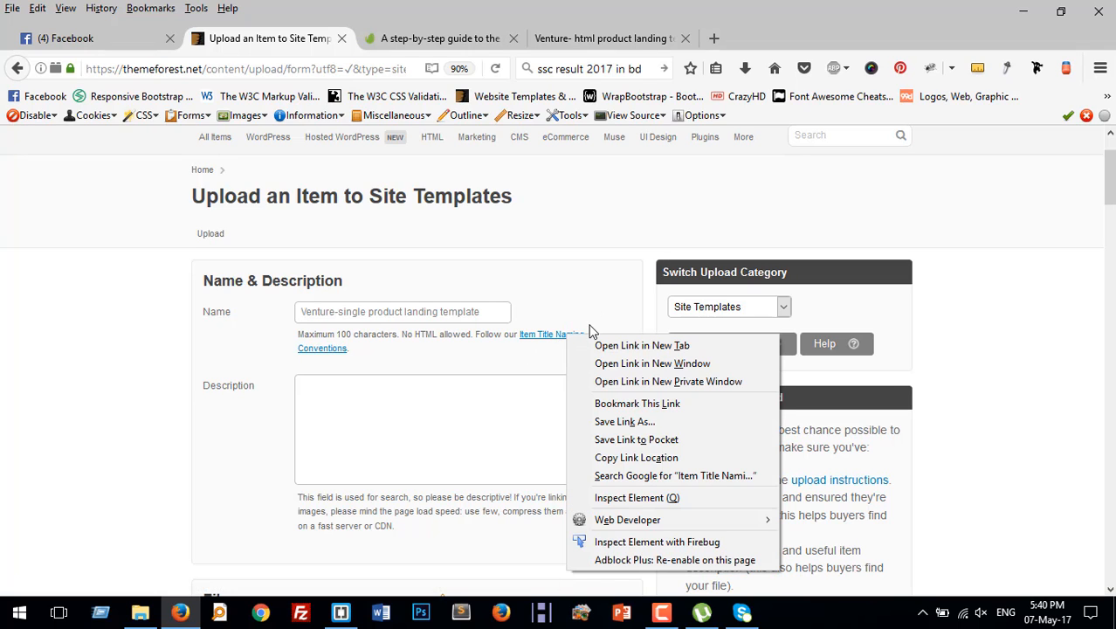
{"action": "left_click", "coordinate": [416, 39]}
{"action": "scroll", "coordinate": [578, 376], "scroll_direction": "down", "scroll_amount": 10}
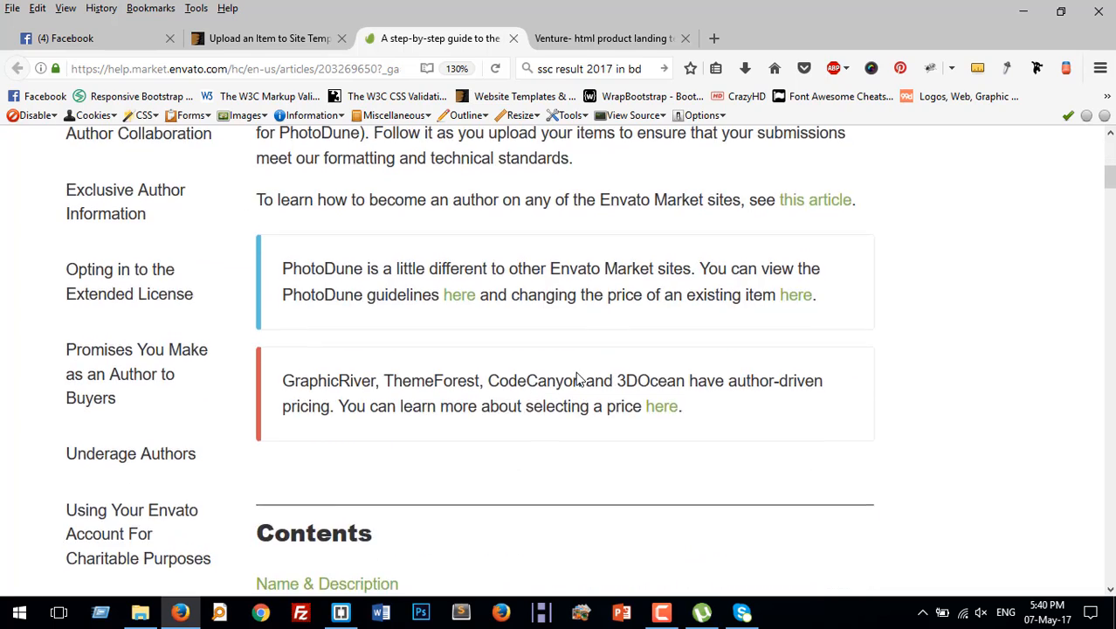
{"action": "scroll", "coordinate": [576, 379], "scroll_direction": "down", "scroll_amount": 12}
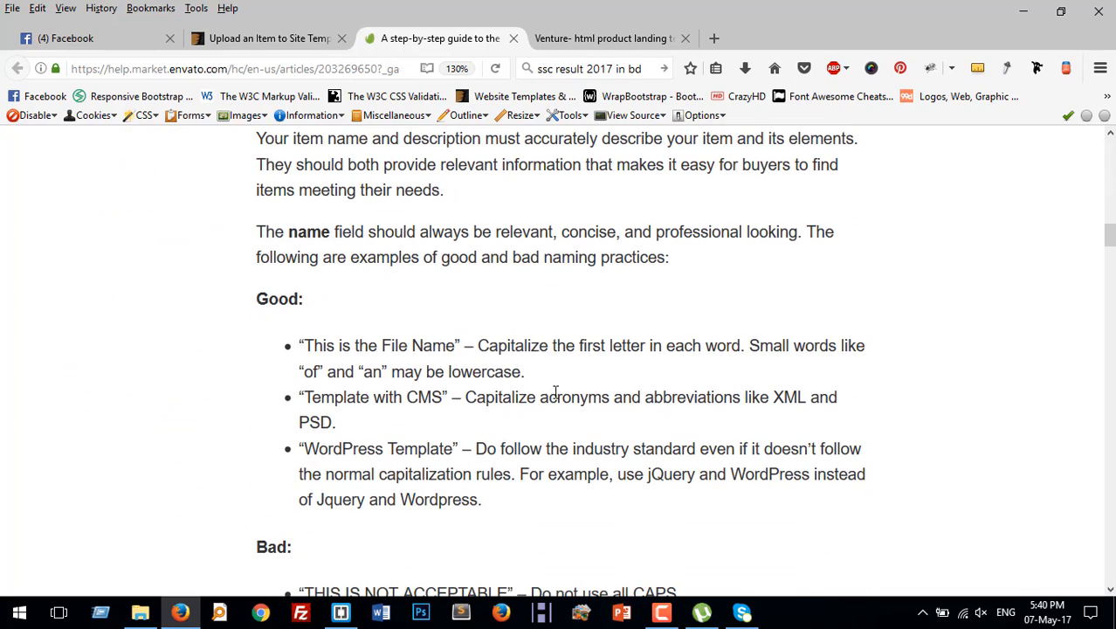
{"action": "left_click_drag", "start_coordinate": [253, 298], "coordinate": [309, 301]}
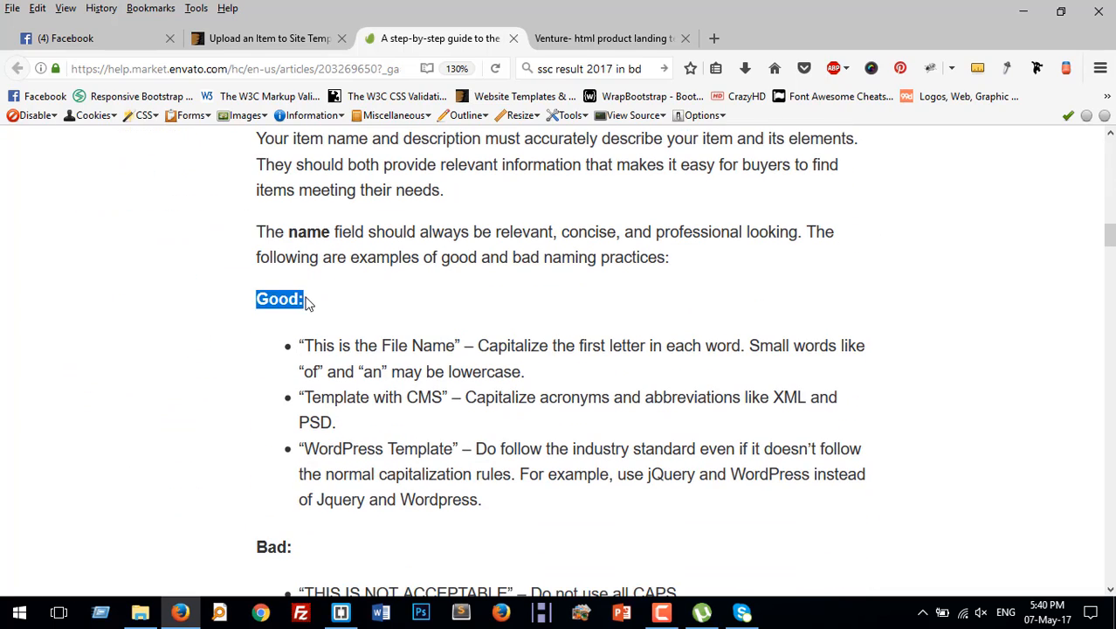
{"action": "left_click", "coordinate": [389, 345]}
{"action": "scroll", "coordinate": [375, 367], "scroll_direction": "down", "scroll_amount": 5}
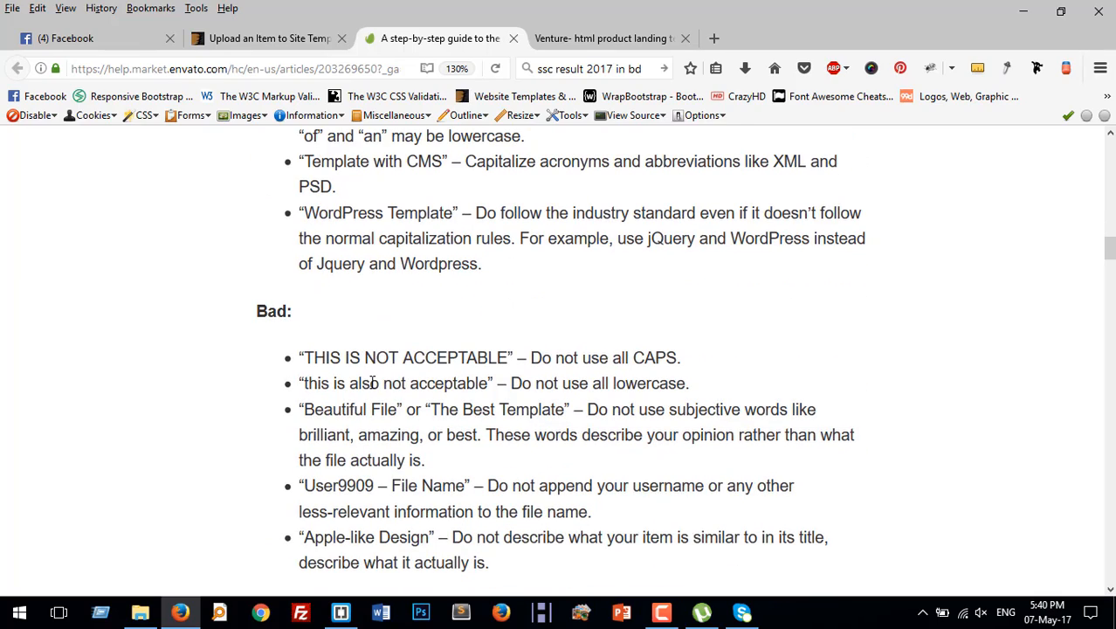
{"action": "scroll", "coordinate": [373, 384], "scroll_direction": "down", "scroll_amount": 8}
{"action": "scroll", "coordinate": [366, 431], "scroll_direction": "up", "scroll_amount": 7}
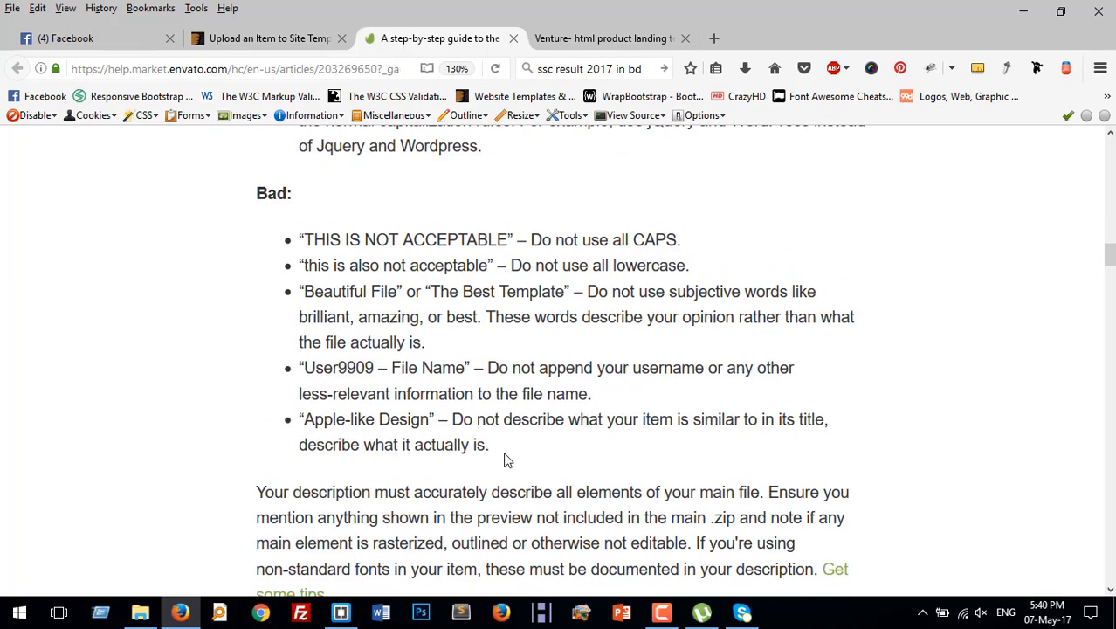
{"action": "left_click_drag", "start_coordinate": [506, 456], "coordinate": [282, 242]}
{"action": "left_click", "coordinate": [431, 329]}
{"action": "scroll", "coordinate": [472, 417], "scroll_direction": "down", "scroll_amount": 5}
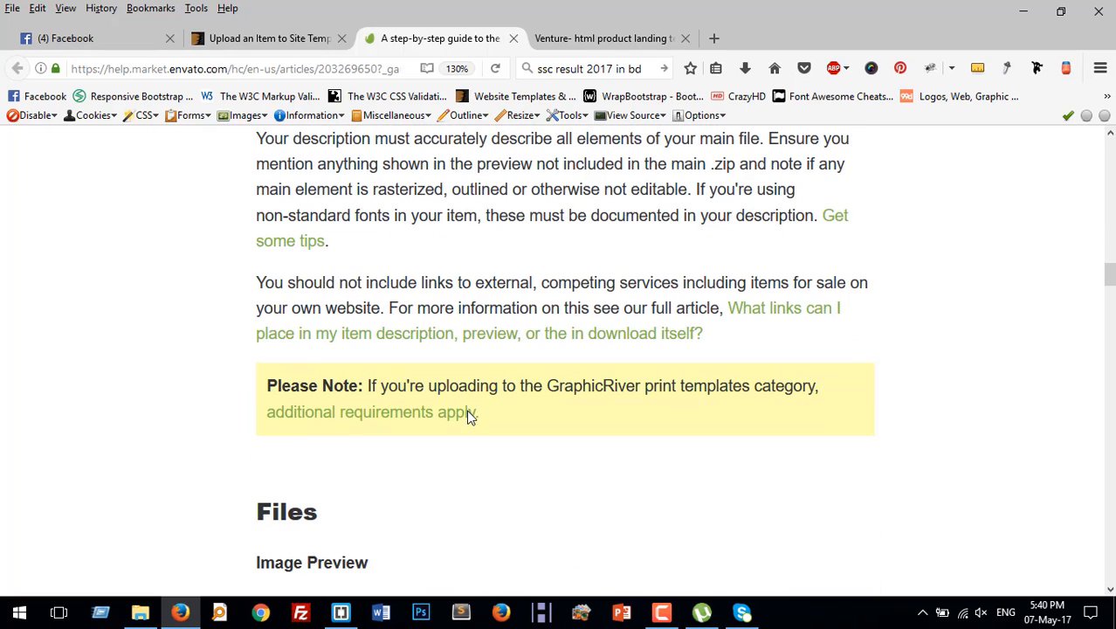
Copy the text from the Majhi paragraph through the preview-images note in itemdesc.html in Brackets, and paste it into the upload form's Description in Firefox
{"action": "left_click", "coordinate": [288, 38]}
{"action": "left_click", "coordinate": [400, 409]}
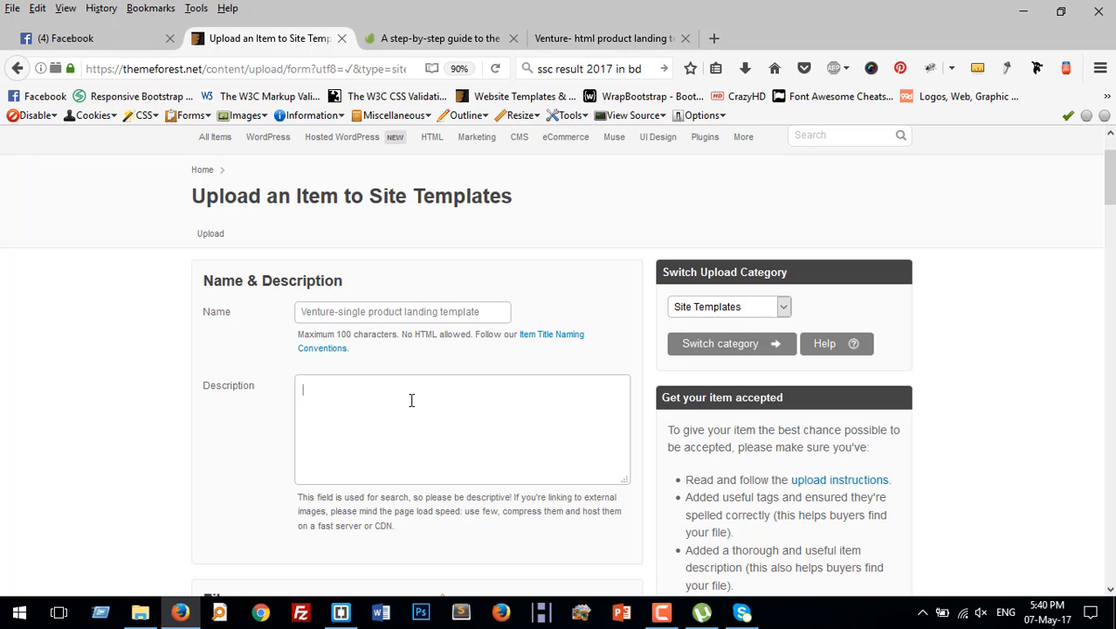
{"action": "scroll", "coordinate": [528, 423], "scroll_direction": "up", "scroll_amount": 2}
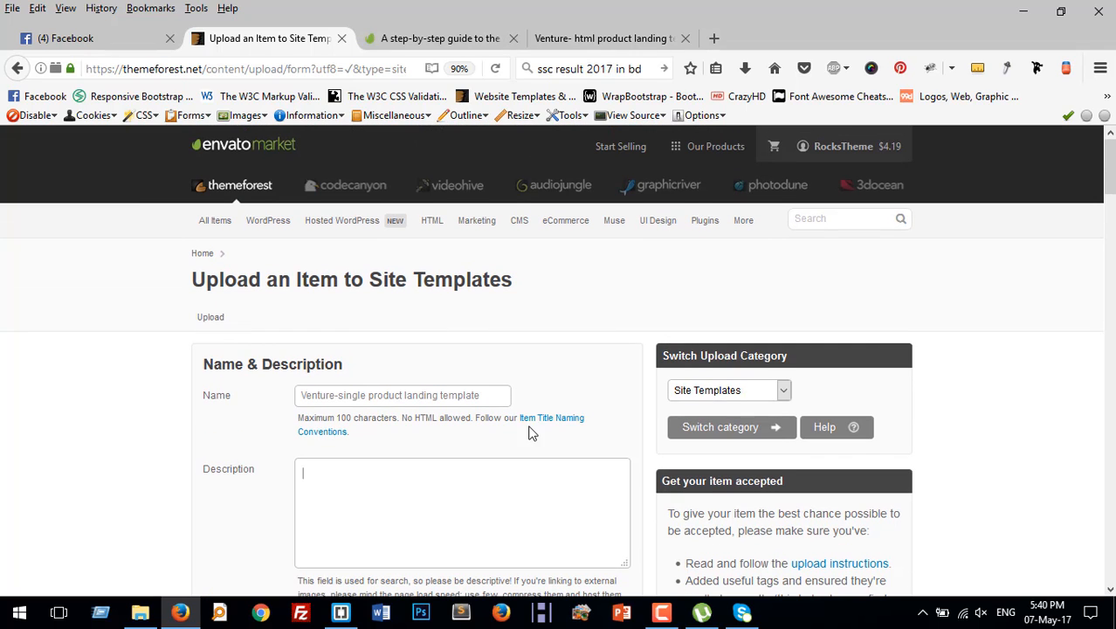
{"action": "scroll", "coordinate": [529, 427], "scroll_direction": "down", "scroll_amount": 2}
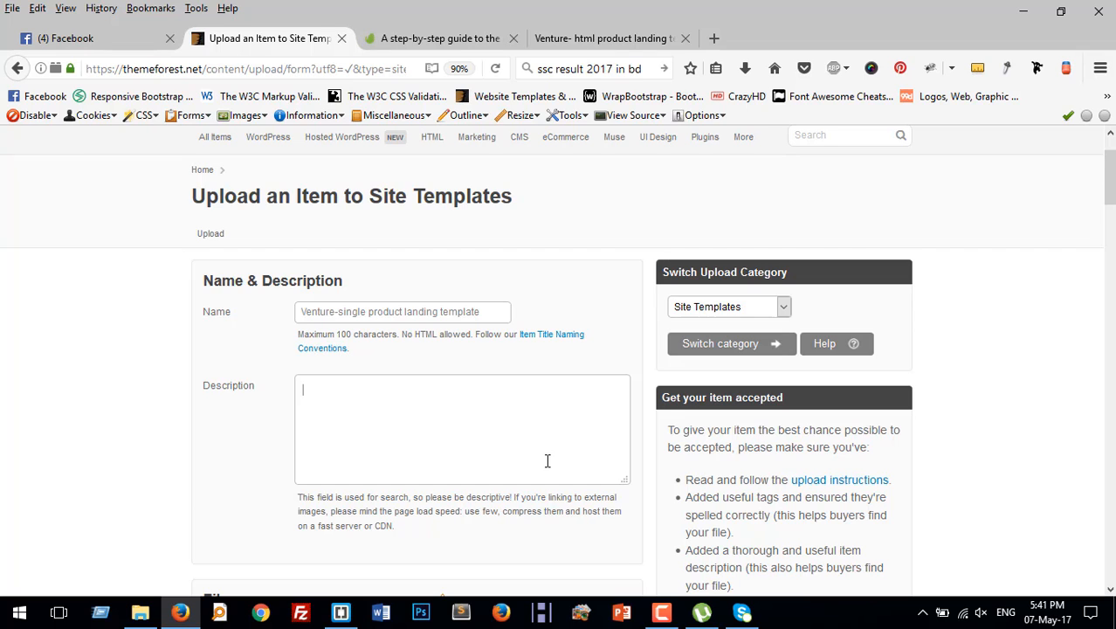
{"action": "scroll", "coordinate": [548, 461], "scroll_direction": "down", "scroll_amount": 2}
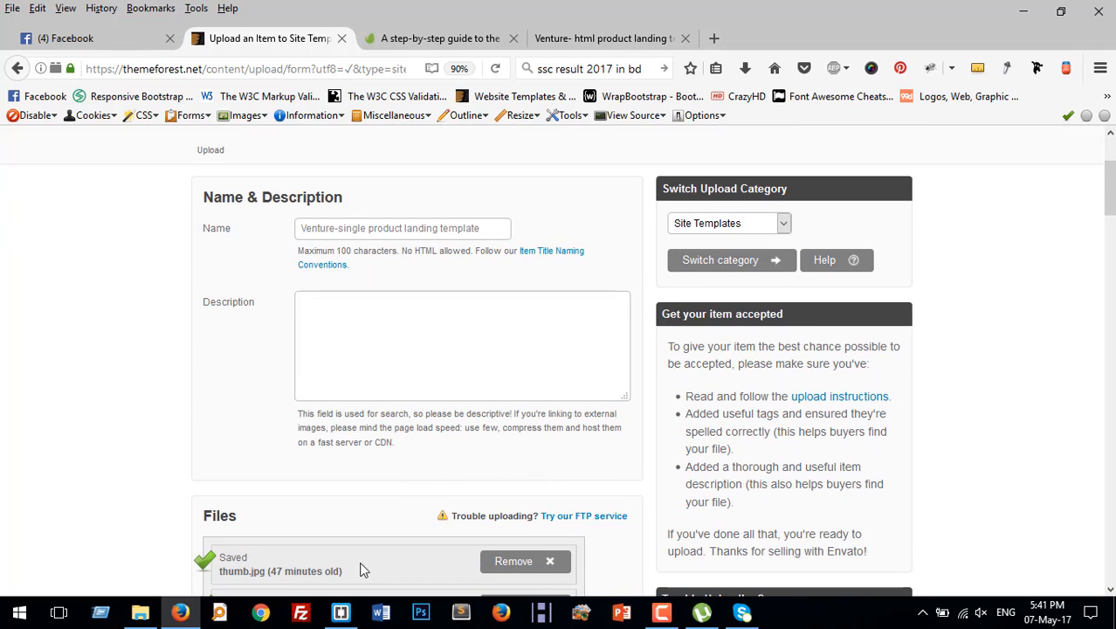
{"action": "left_click", "coordinate": [341, 612]}
{"action": "key", "text": "Delete"}
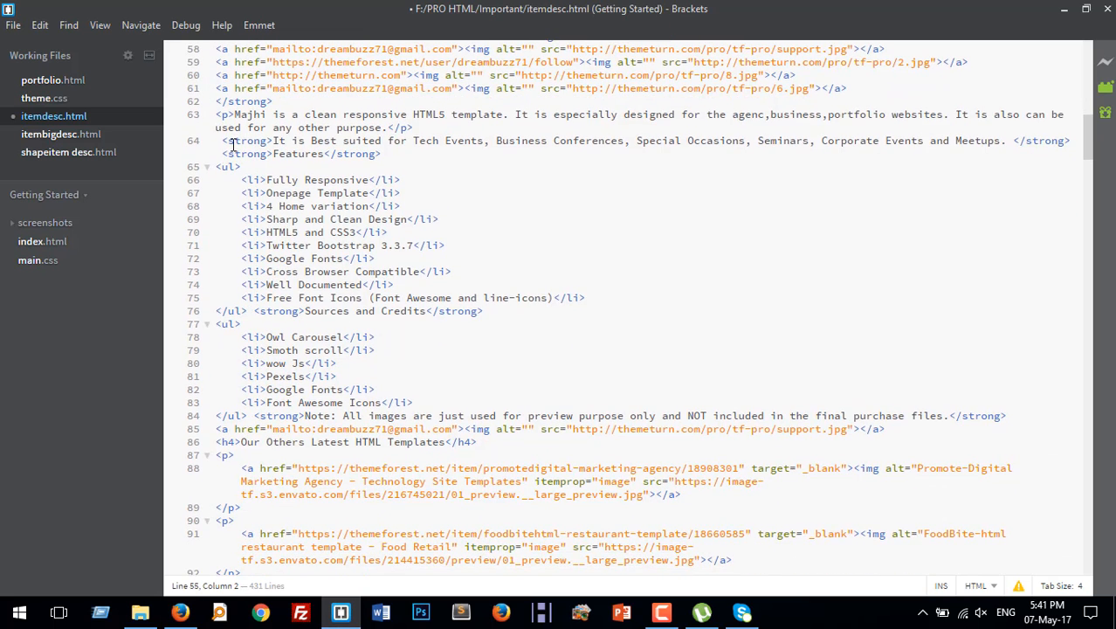
{"action": "left_click", "coordinate": [230, 127]}
{"action": "left_click_drag", "start_coordinate": [220, 114], "coordinate": [1022, 420]}
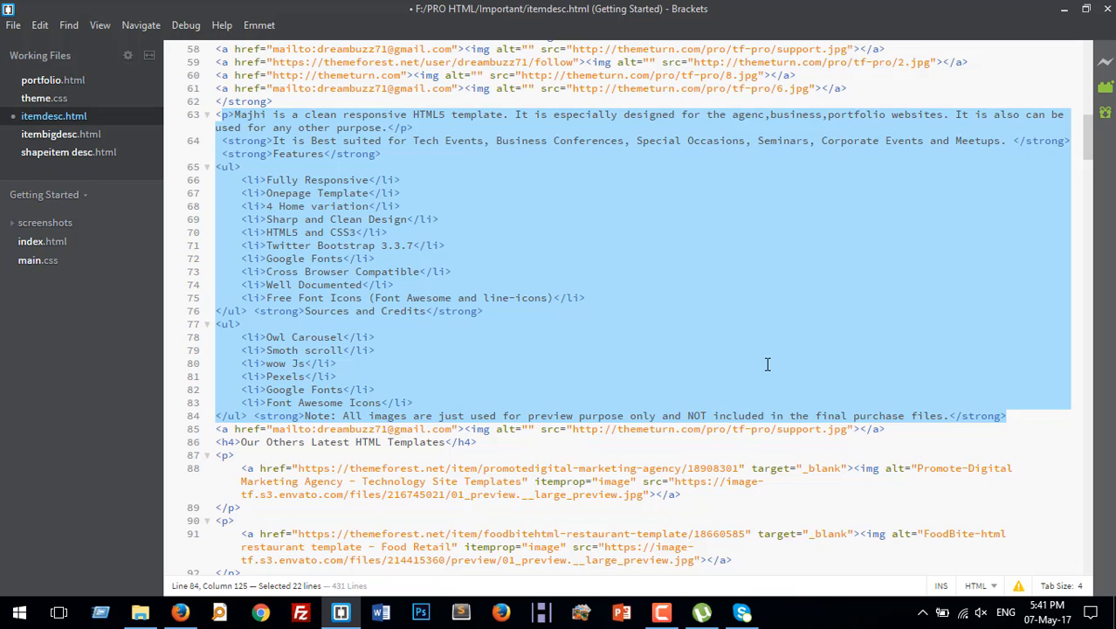
{"action": "left_click", "coordinate": [180, 611]}
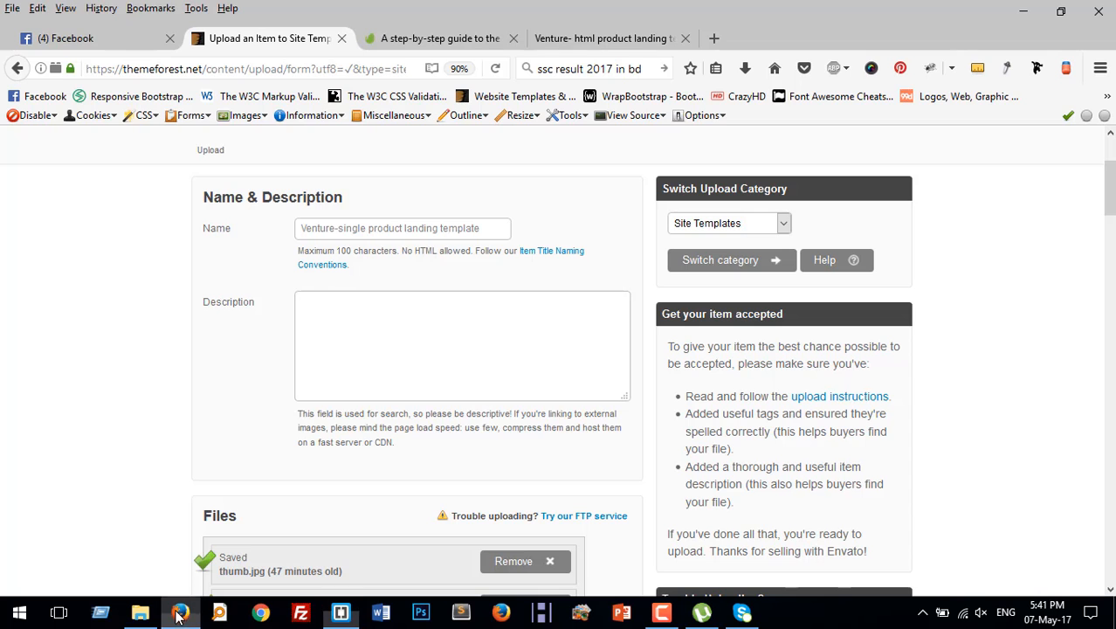
{"action": "left_click", "coordinate": [334, 318]}
{"action": "key", "text": "ctrl+v"}
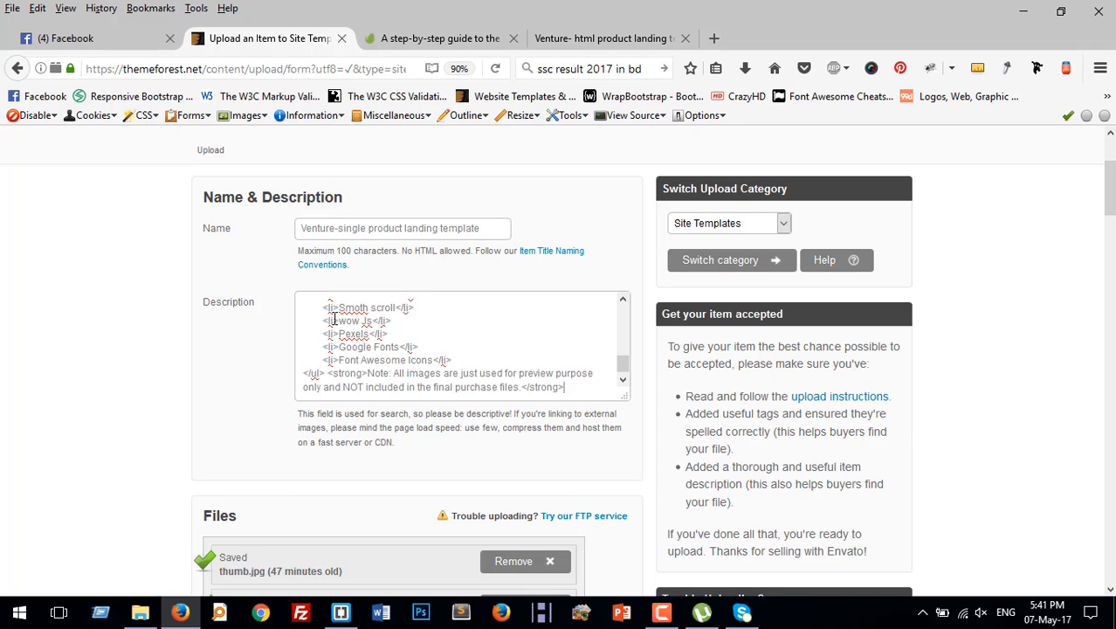
Remove the previously saved thumb.jpg, 01_preview.zip and template.zip from the form's Files section
{"action": "left_click", "coordinate": [550, 560]}
{"action": "scroll", "coordinate": [560, 541], "scroll_direction": "down", "scroll_amount": 5}
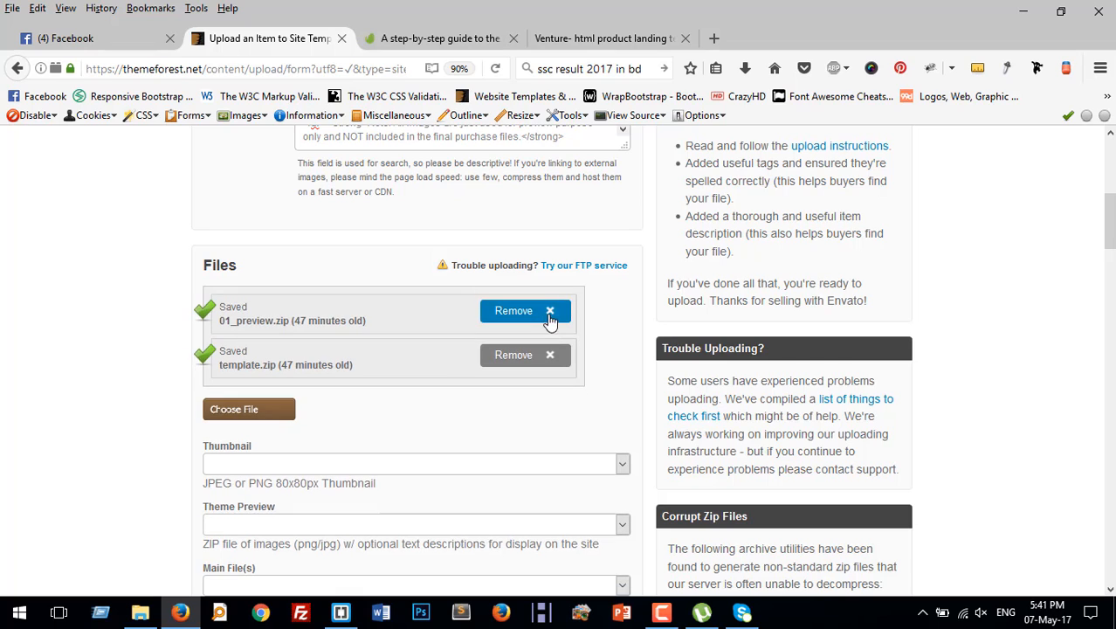
{"action": "left_click", "coordinate": [549, 318]}
{"action": "left_click", "coordinate": [552, 356]}
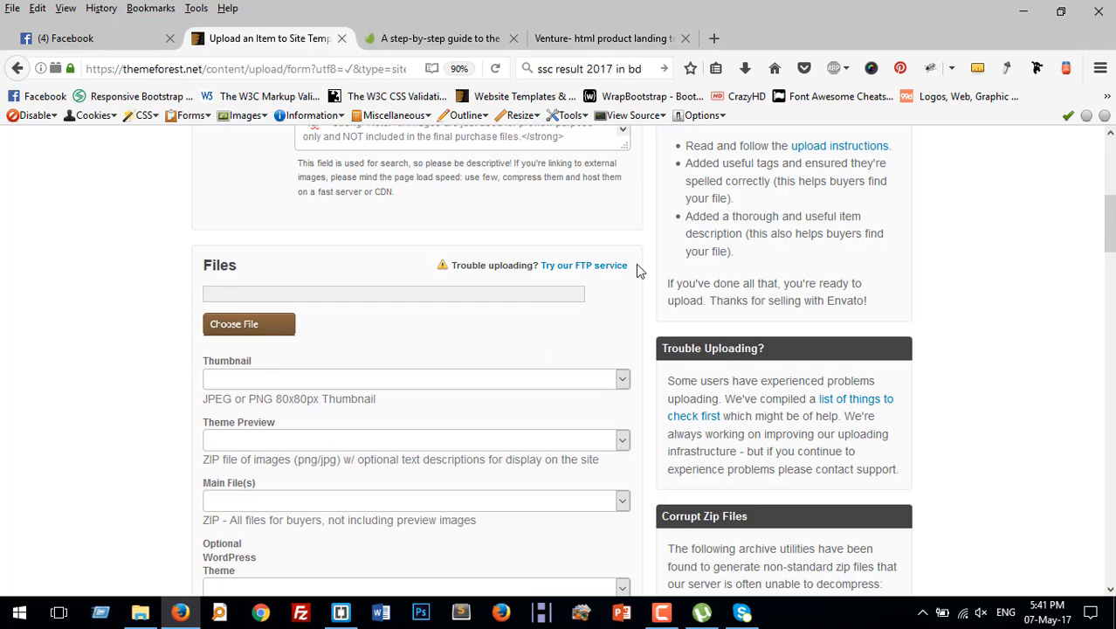
Upload template.zip from the majhi folder to the form's Files section
{"action": "left_click", "coordinate": [249, 324]}
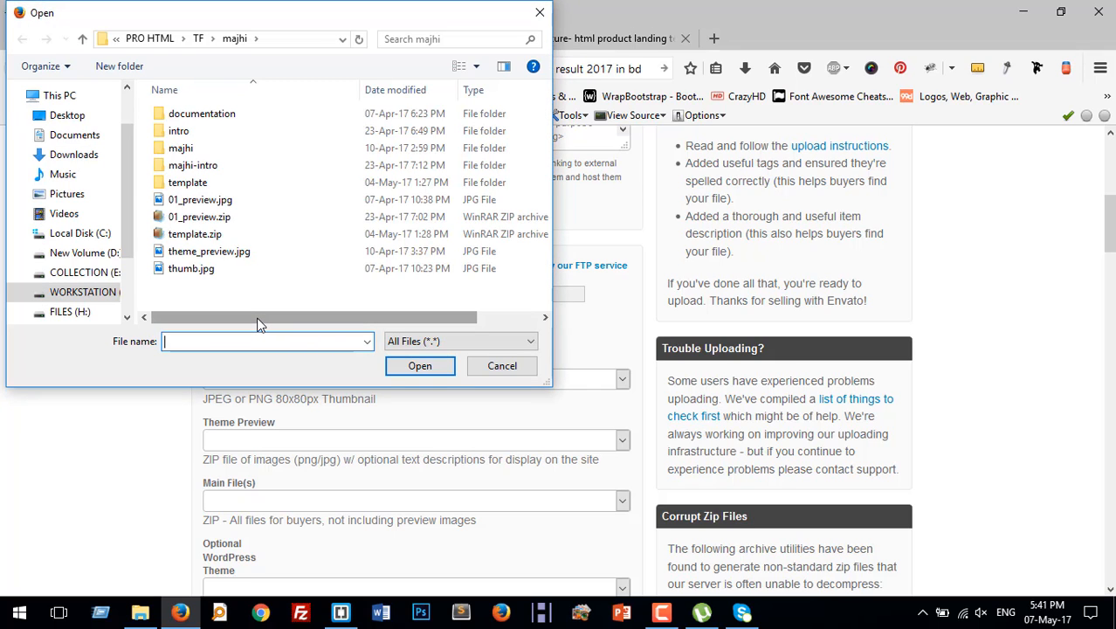
{"action": "left_click", "coordinate": [194, 234]}
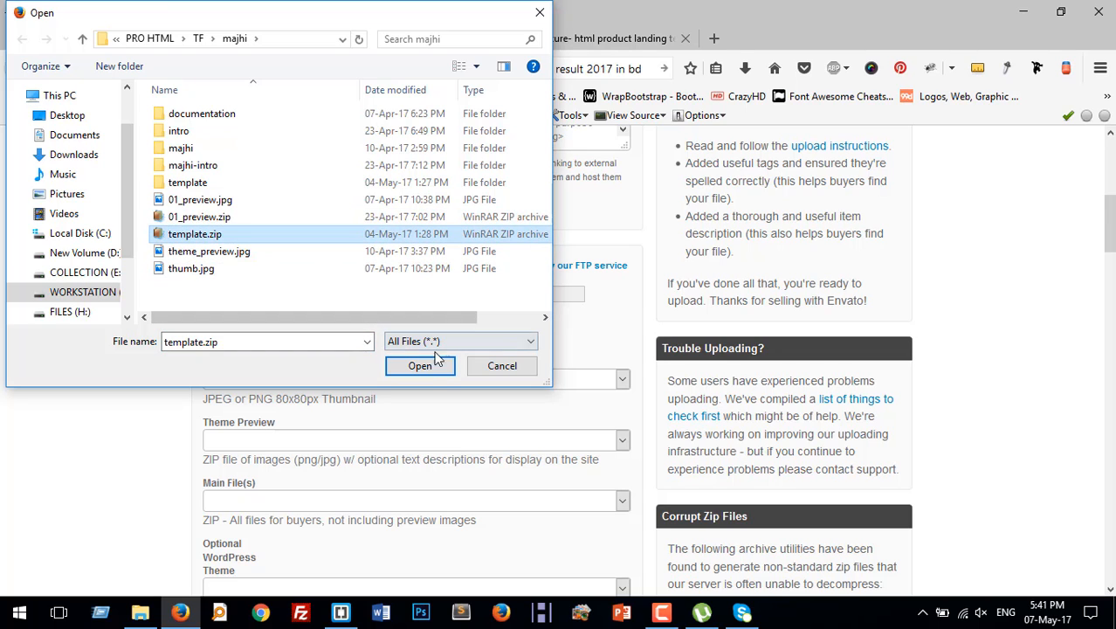
{"action": "left_click", "coordinate": [422, 365]}
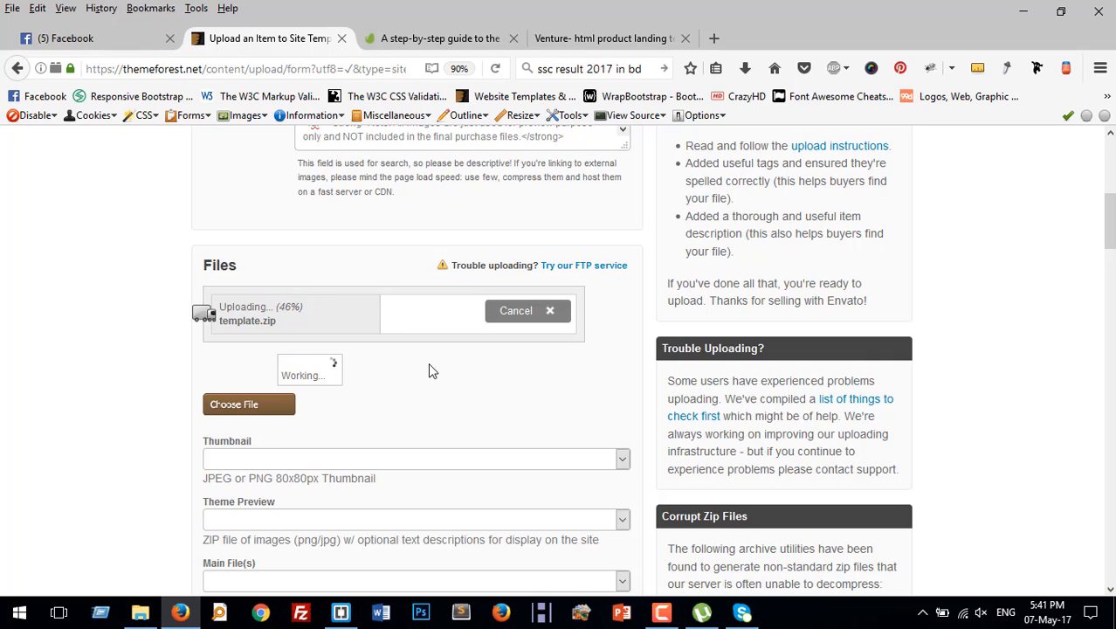
{"action": "scroll", "coordinate": [429, 371], "scroll_direction": "down", "scroll_amount": 3}
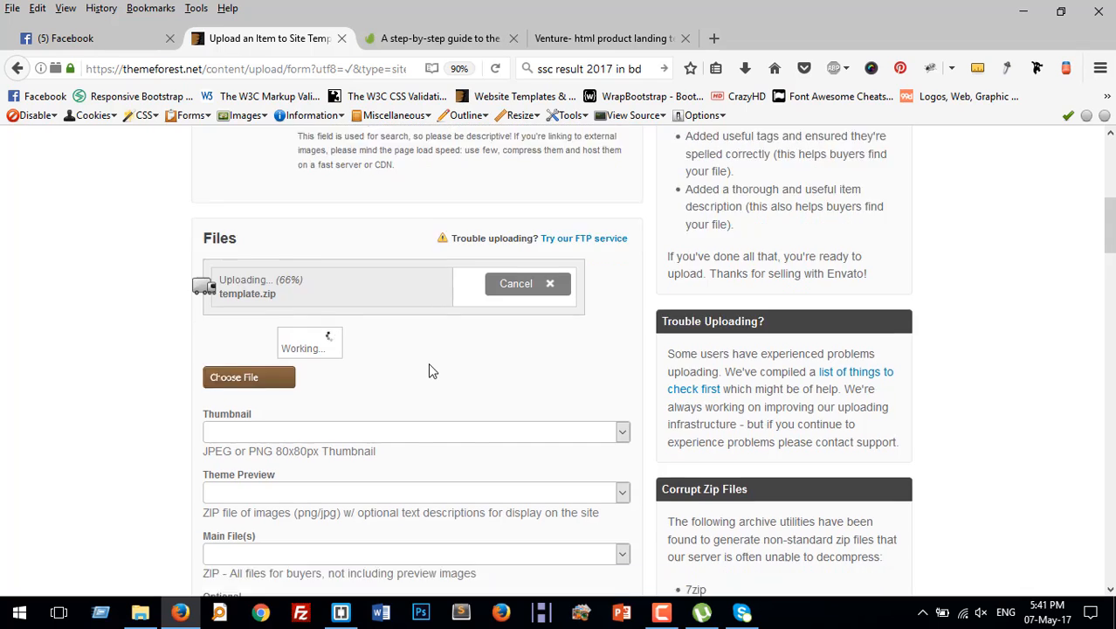
{"action": "scroll", "coordinate": [429, 371], "scroll_direction": "up", "scroll_amount": 2}
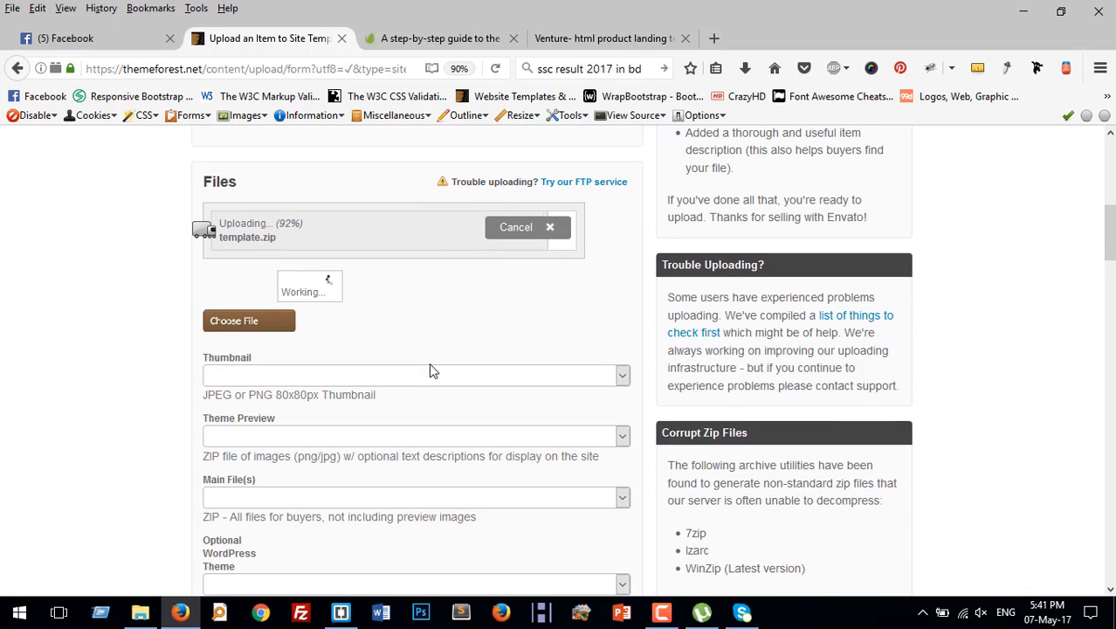
Upload thumb.jpg and 01_preview.zip from the majhi folder to the form's Files section
{"action": "left_click", "coordinate": [249, 321]}
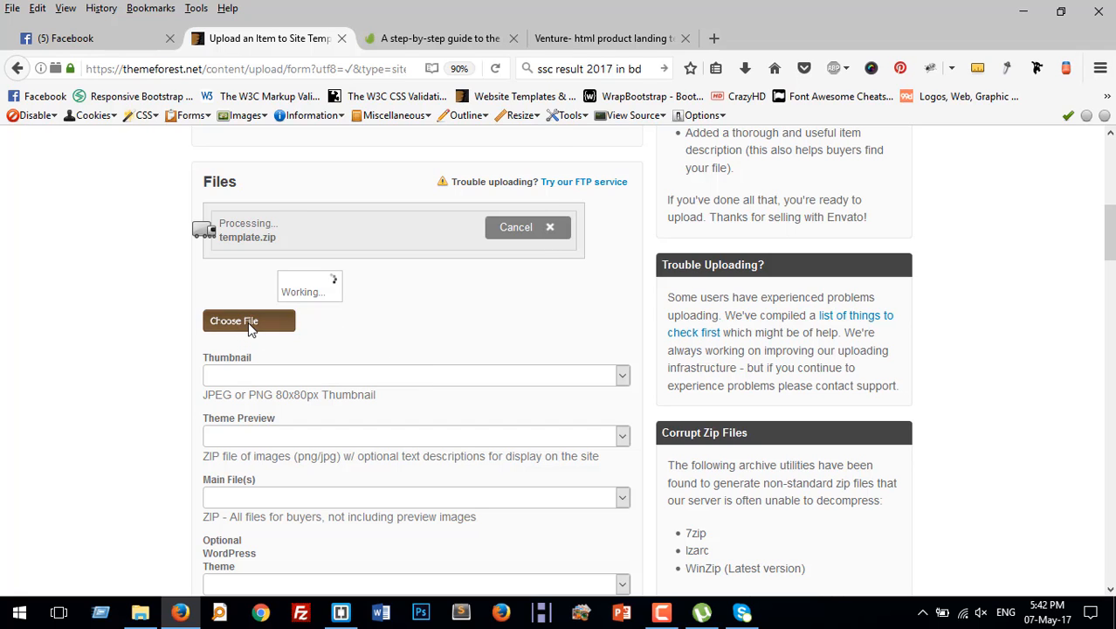
{"action": "left_click", "coordinate": [204, 271]}
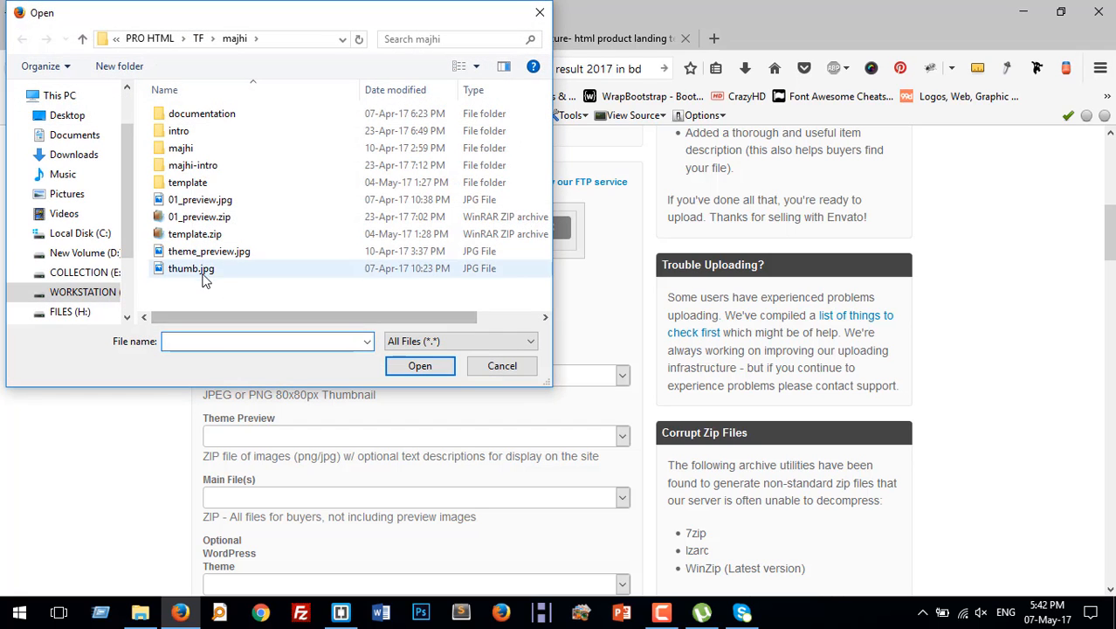
{"action": "left_click", "coordinate": [420, 366]}
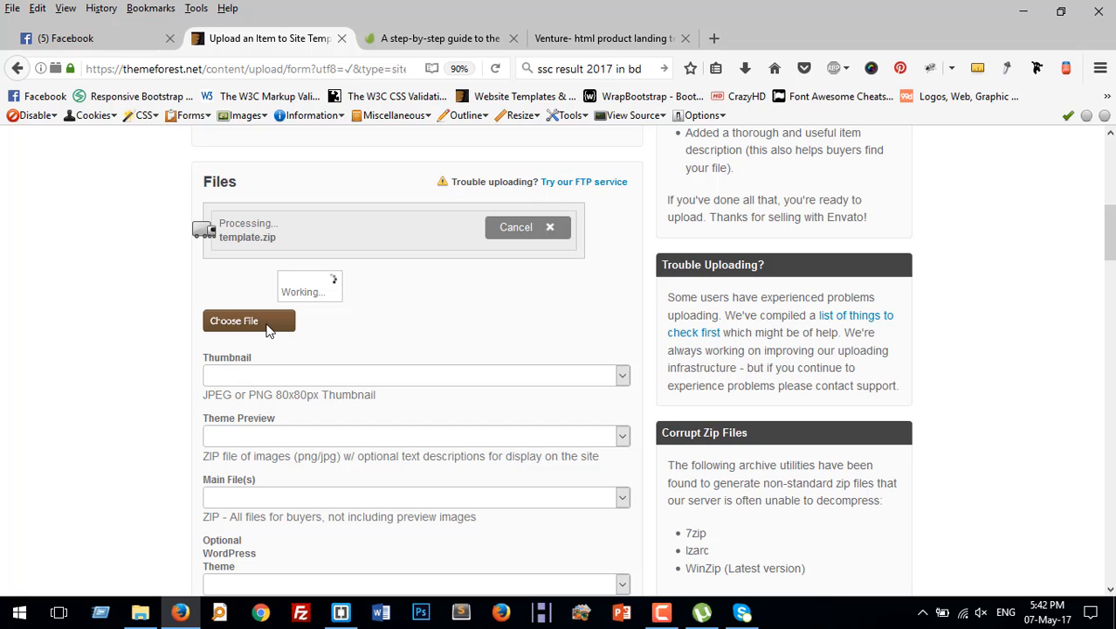
{"action": "left_click", "coordinate": [269, 330]}
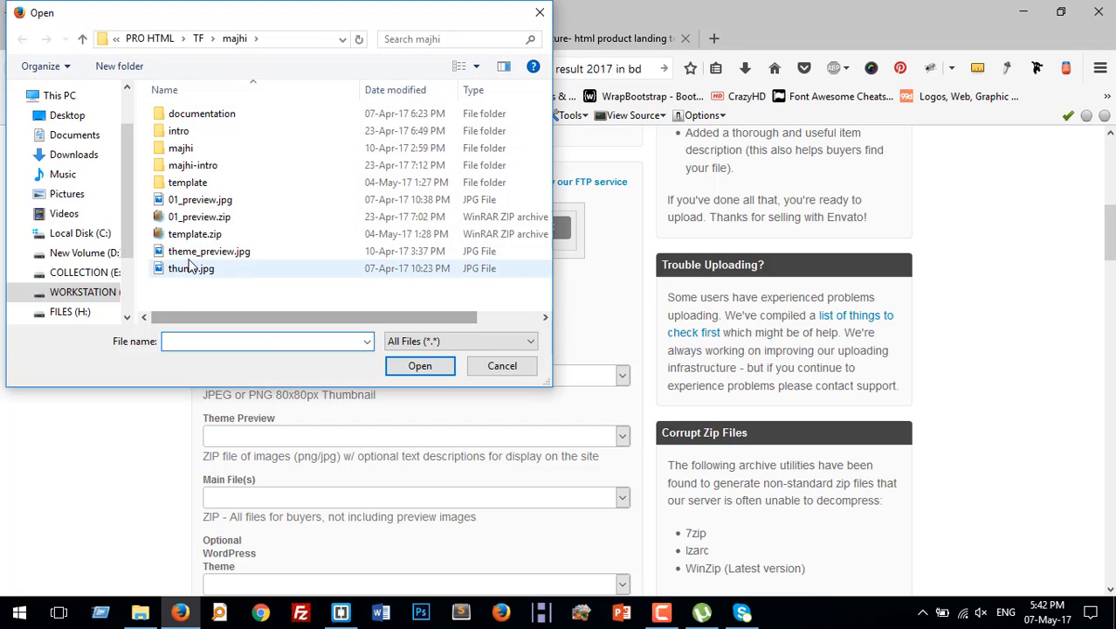
{"action": "left_click", "coordinate": [197, 218]}
{"action": "left_click", "coordinate": [416, 365]}
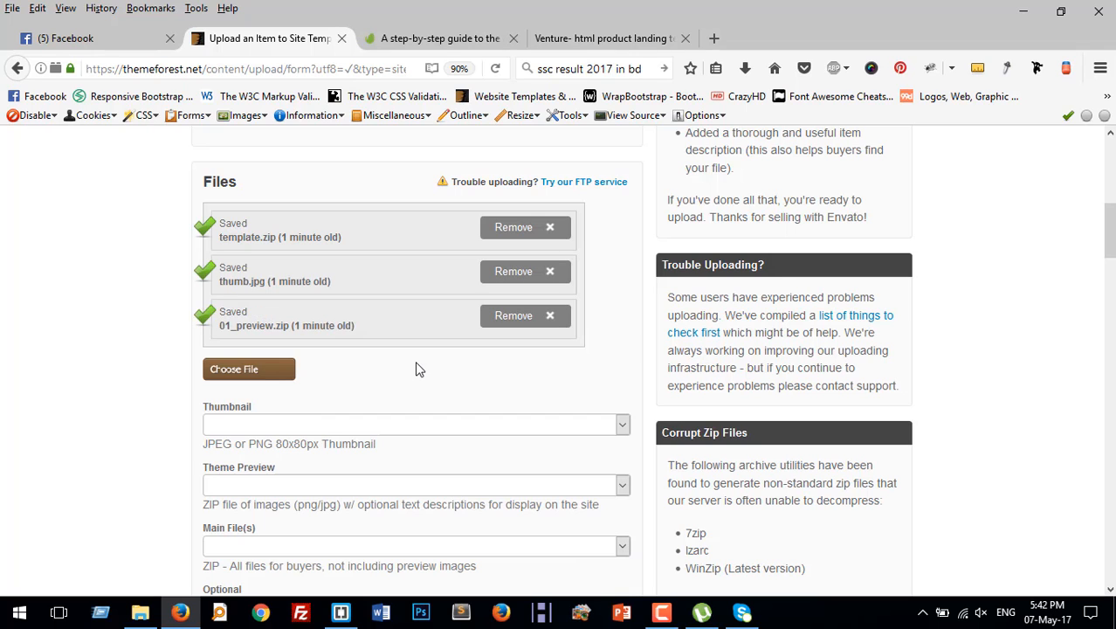
Assign thumb.jpg as the Thumbnail, 01_preview.zip as the Theme Preview and template.zip as the Main File(s)
{"action": "scroll", "coordinate": [426, 374], "scroll_direction": "down", "scroll_amount": 2}
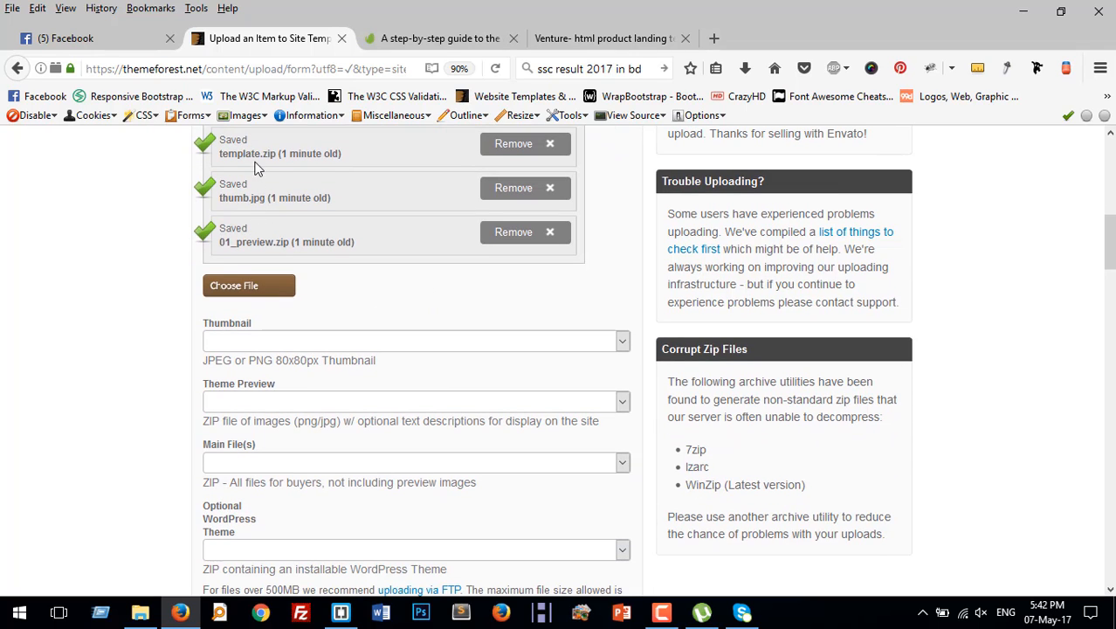
{"action": "left_click", "coordinate": [264, 341]}
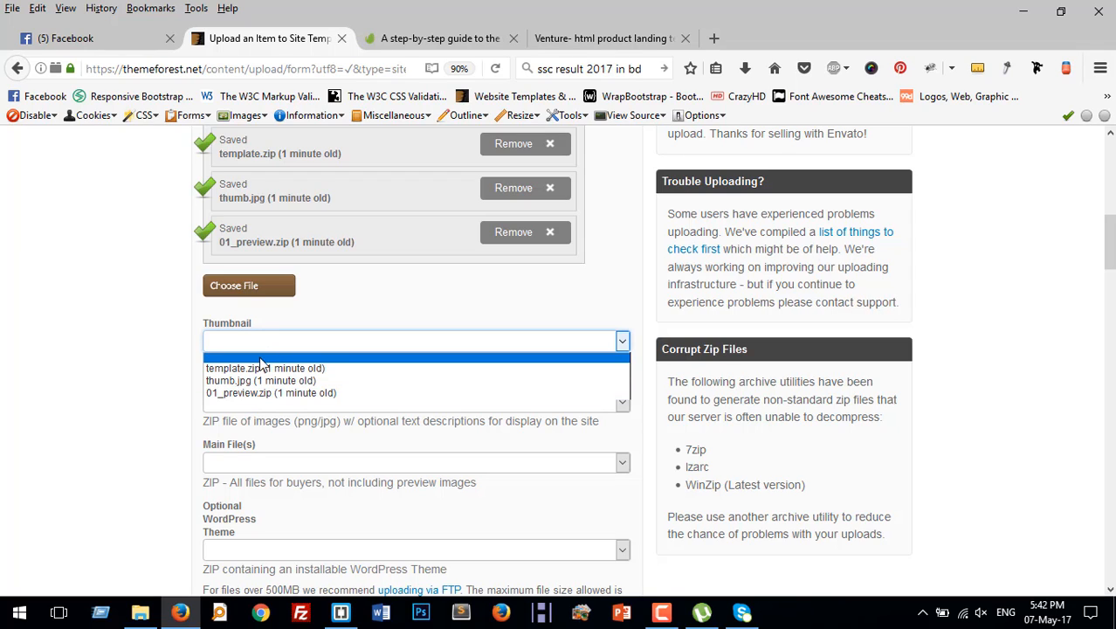
{"action": "left_click", "coordinate": [251, 381]}
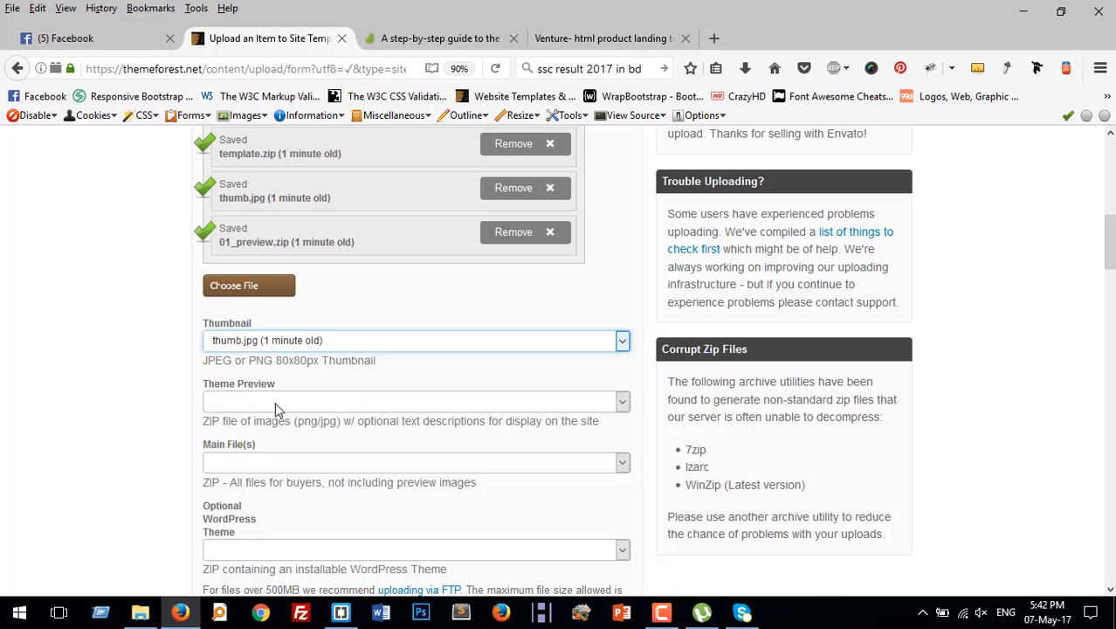
{"action": "left_click", "coordinate": [275, 401]}
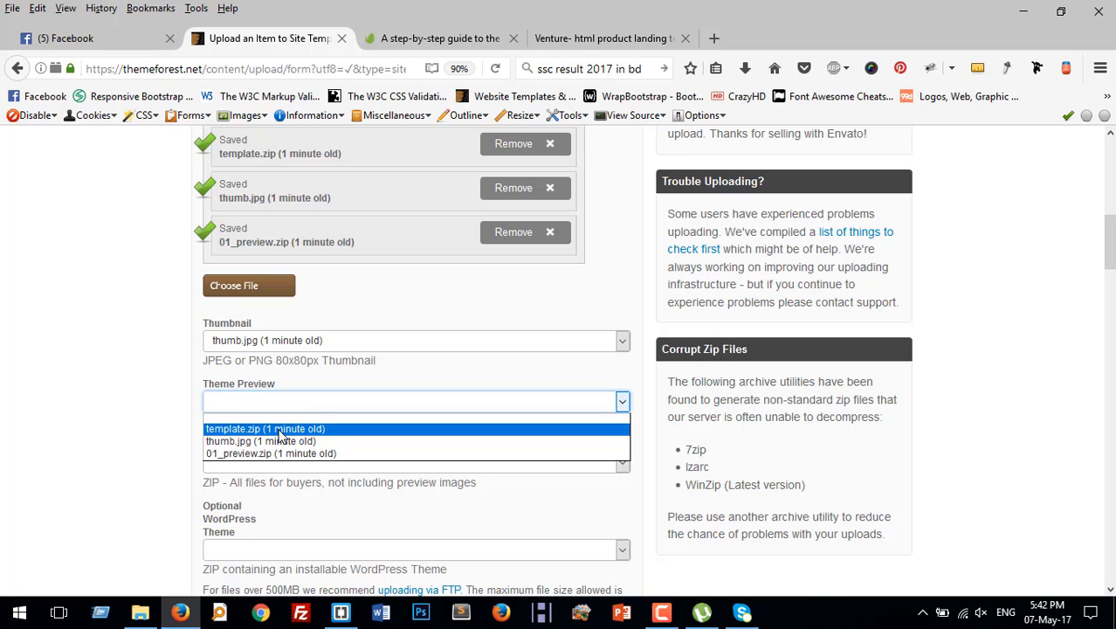
{"action": "left_click", "coordinate": [289, 453]}
{"action": "left_click", "coordinate": [276, 463]}
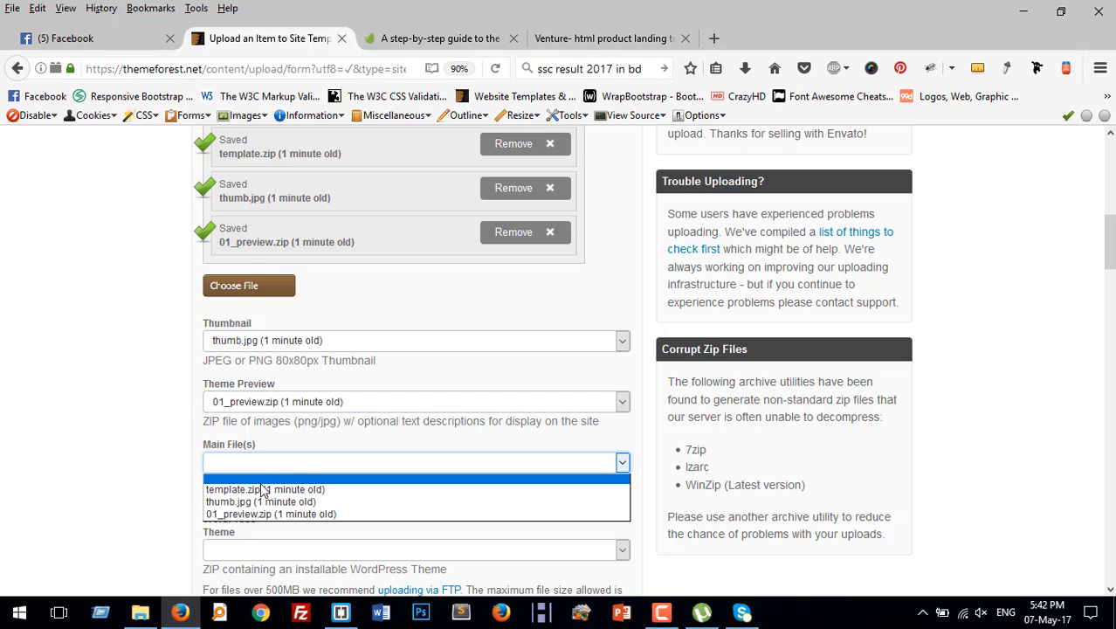
{"action": "left_click", "coordinate": [264, 491]}
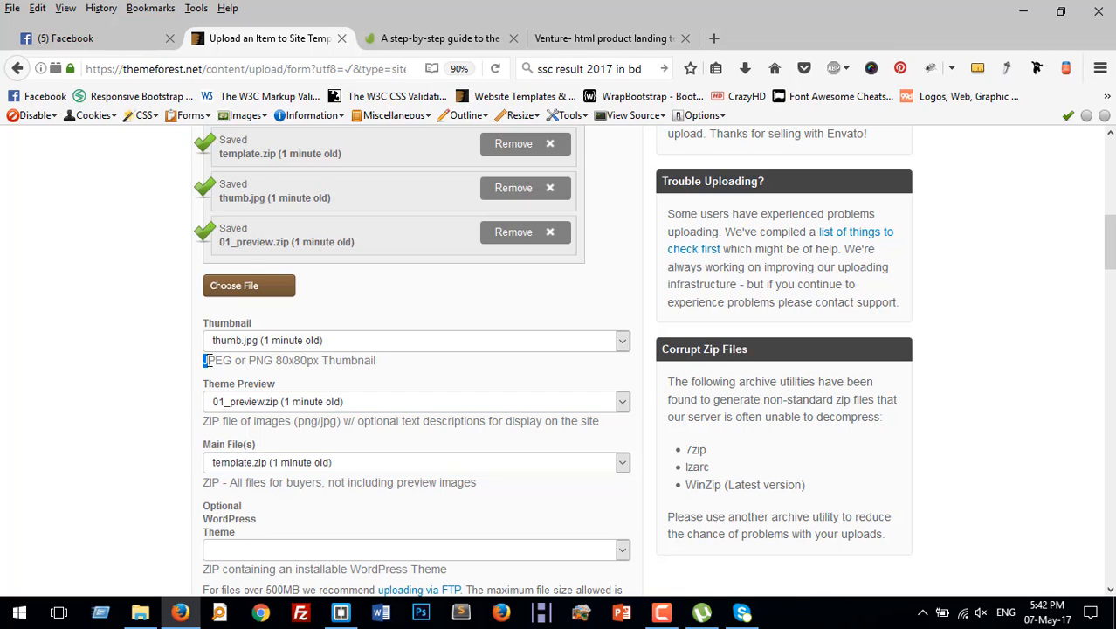
Review the format and size requirements given for the Thumbnail, Theme Preview and Main File(s) fields
{"action": "left_click_drag", "start_coordinate": [206, 360], "coordinate": [391, 368]}
{"action": "left_click", "coordinate": [305, 367]}
{"action": "left_click_drag", "start_coordinate": [277, 365], "coordinate": [308, 366]}
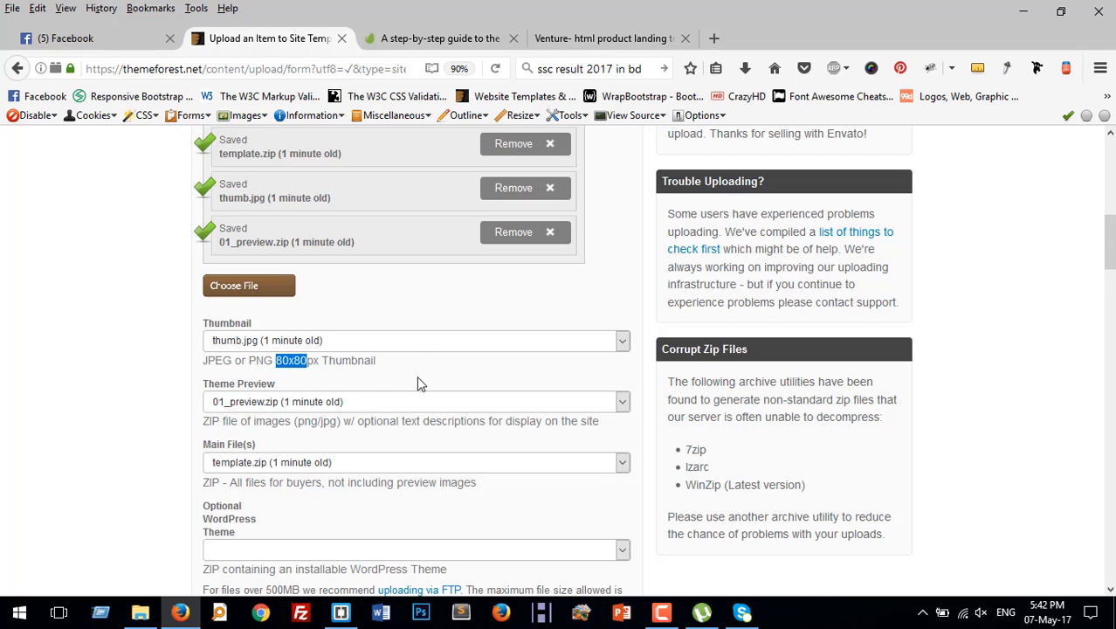
{"action": "scroll", "coordinate": [421, 385], "scroll_direction": "down", "scroll_amount": 2}
{"action": "left_click_drag", "start_coordinate": [205, 339], "coordinate": [282, 339]}
{"action": "left_click", "coordinate": [210, 431]}
{"action": "left_click_drag", "start_coordinate": [203, 399], "coordinate": [339, 398]}
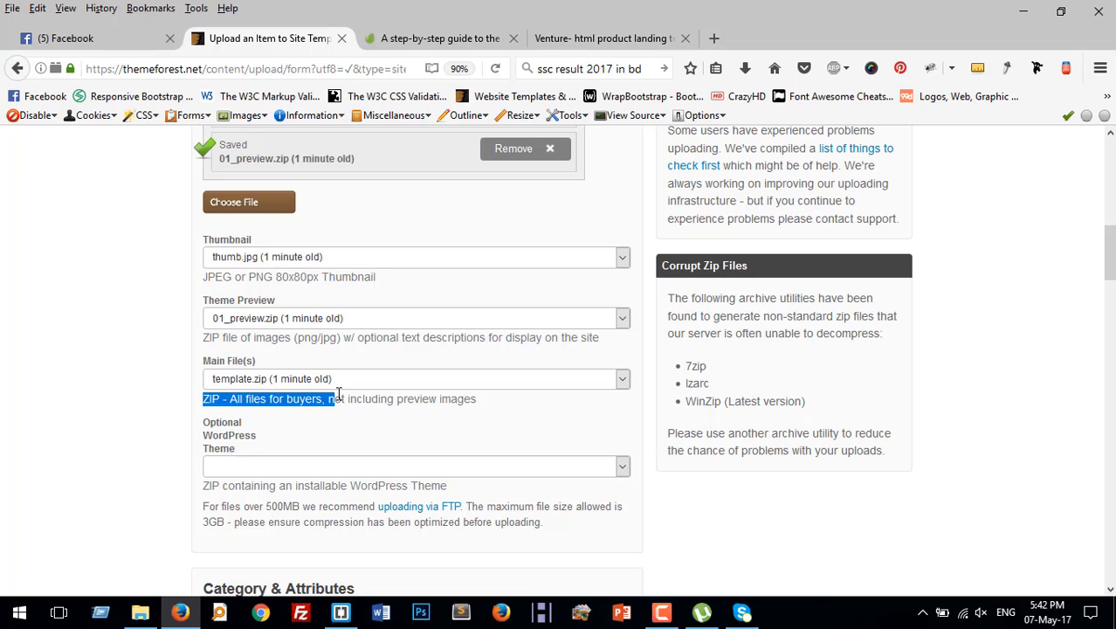
{"action": "left_click", "coordinate": [340, 398]}
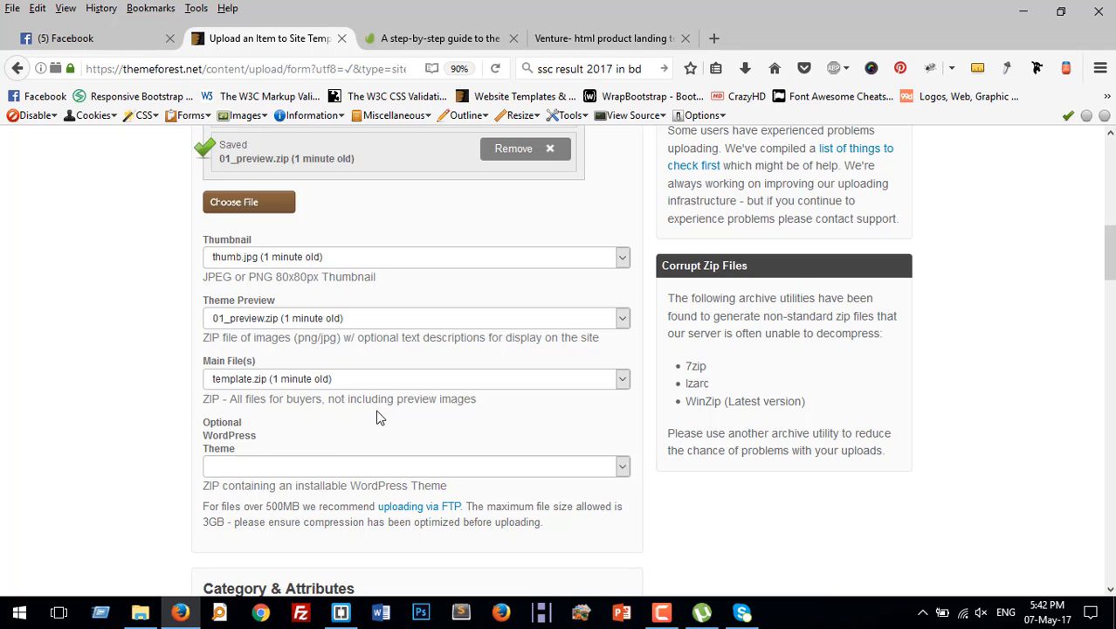
{"action": "mouse_move", "coordinate": [345, 399]}
{"action": "left_mouse_down"}
{"action": "mouse_move", "coordinate": [489, 406]}
{"action": "mouse_move", "coordinate": [336, 412]}
{"action": "left_mouse_up"}
{"action": "left_click", "coordinate": [327, 411]}
Set the item's Category to Technology under Category & Attributes
{"action": "scroll", "coordinate": [295, 398], "scroll_direction": "down", "scroll_amount": 2}
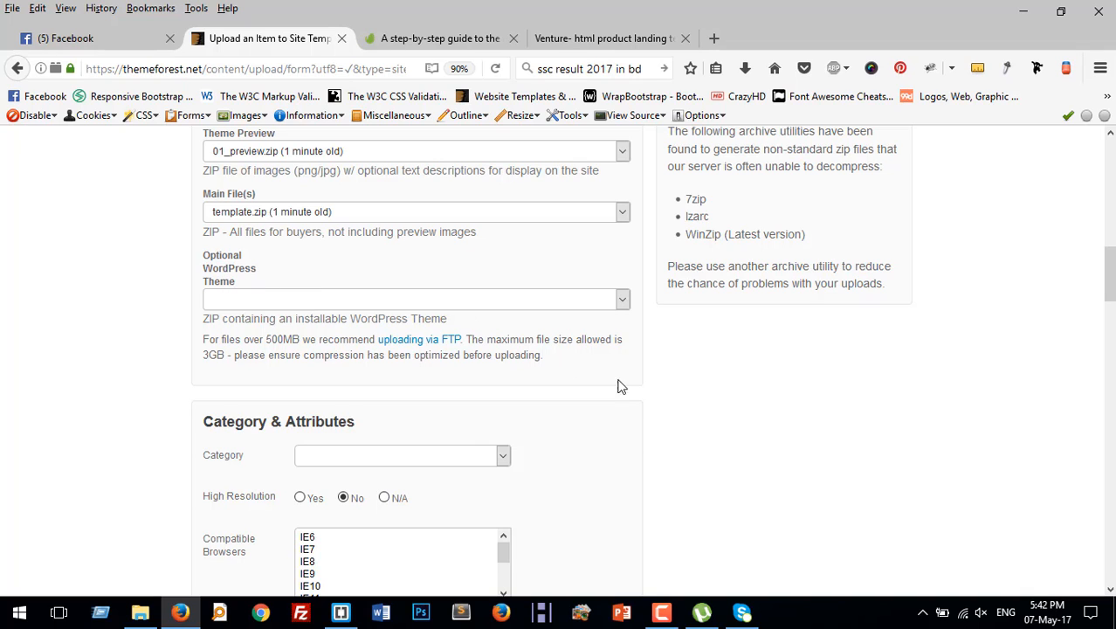
{"action": "scroll", "coordinate": [638, 400], "scroll_direction": "down", "scroll_amount": 2}
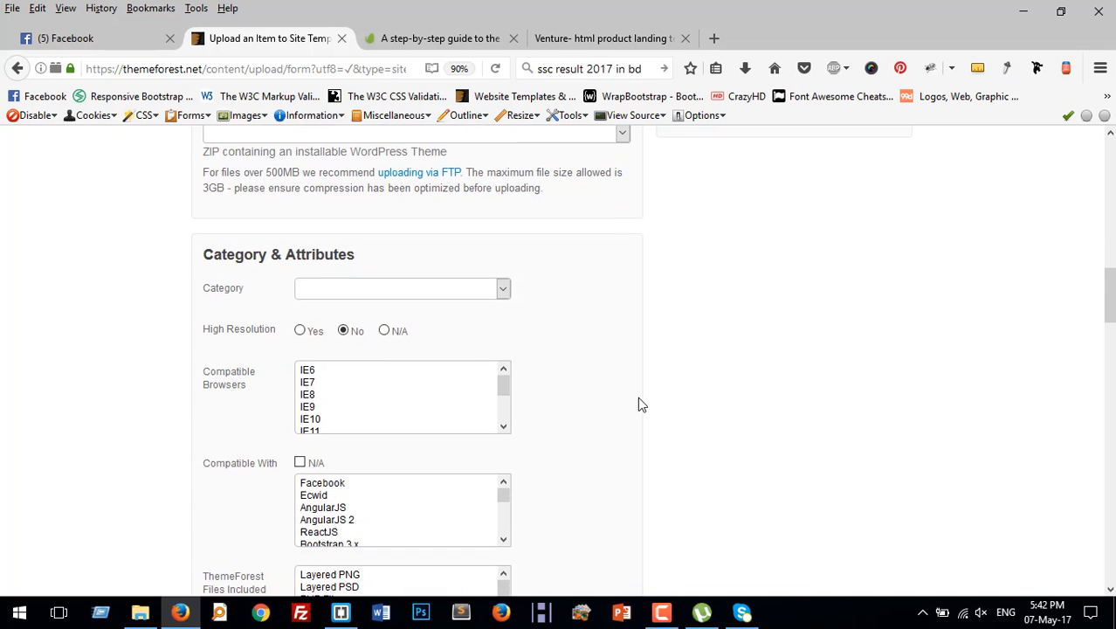
{"action": "left_click", "coordinate": [451, 291]}
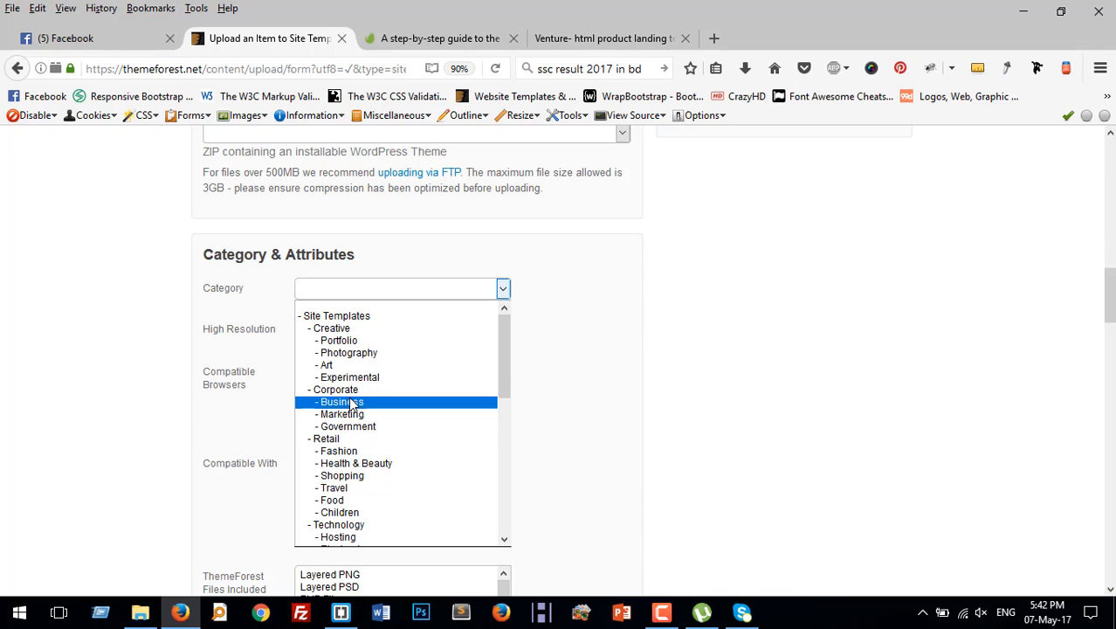
{"action": "scroll", "coordinate": [342, 483], "scroll_direction": "down", "scroll_amount": 4}
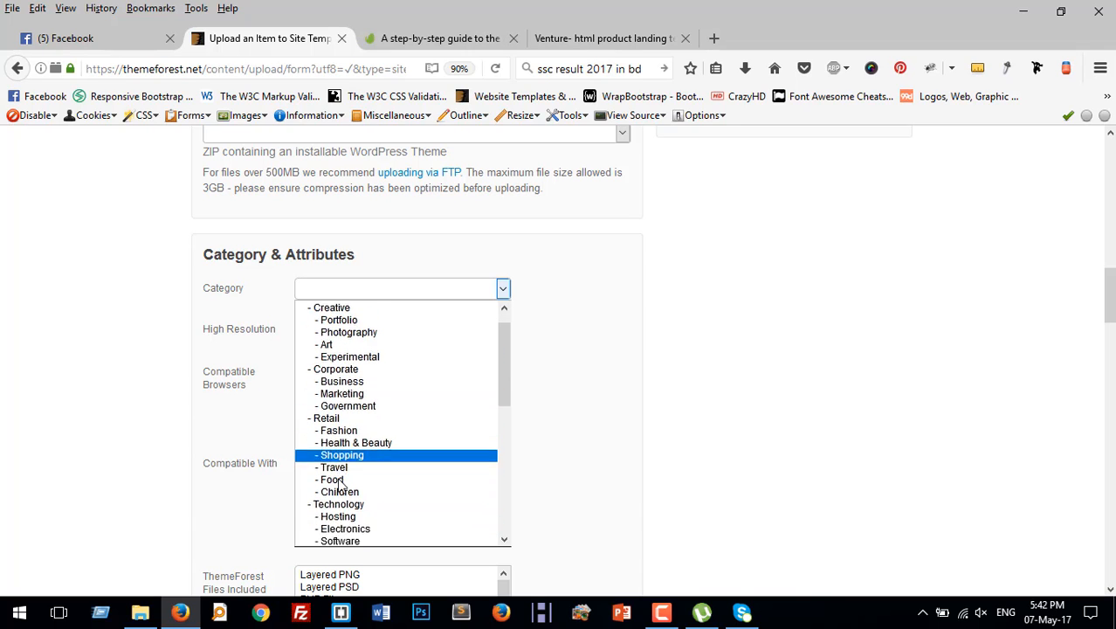
{"action": "scroll", "coordinate": [343, 483], "scroll_direction": "down", "scroll_amount": 5}
{"action": "scroll", "coordinate": [340, 480], "scroll_direction": "up", "scroll_amount": 5}
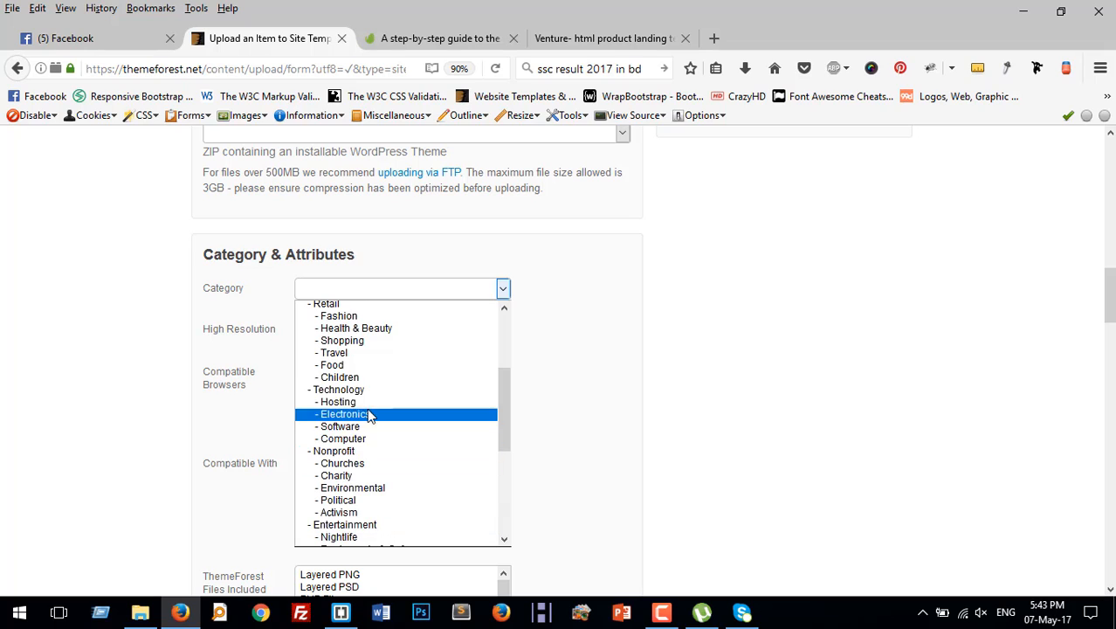
{"action": "left_click", "coordinate": [358, 391]}
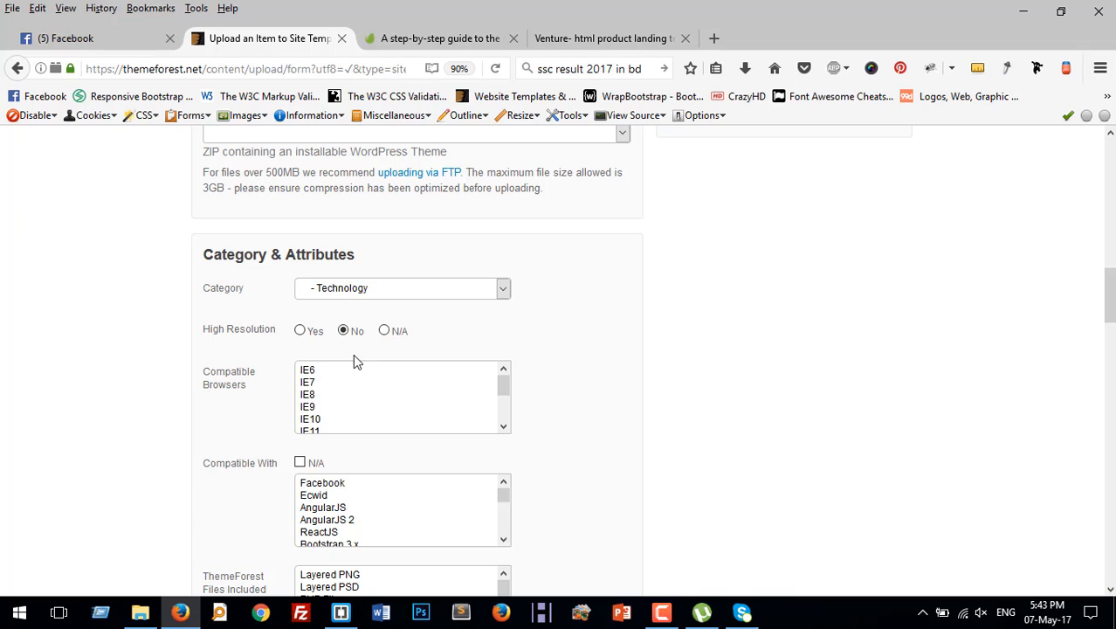
Set the High Resolution attribute to N/A
{"action": "left_click", "coordinate": [299, 331]}
{"action": "left_click", "coordinate": [344, 335]}
{"action": "left_click", "coordinate": [385, 333]}
Select IE11, Firefox, Safari, Opera and Chrome together as the Compatible Browsers
{"action": "scroll", "coordinate": [411, 367], "scroll_direction": "down", "scroll_amount": 2}
{"action": "scroll", "coordinate": [532, 407], "scroll_direction": "down", "scroll_amount": 2}
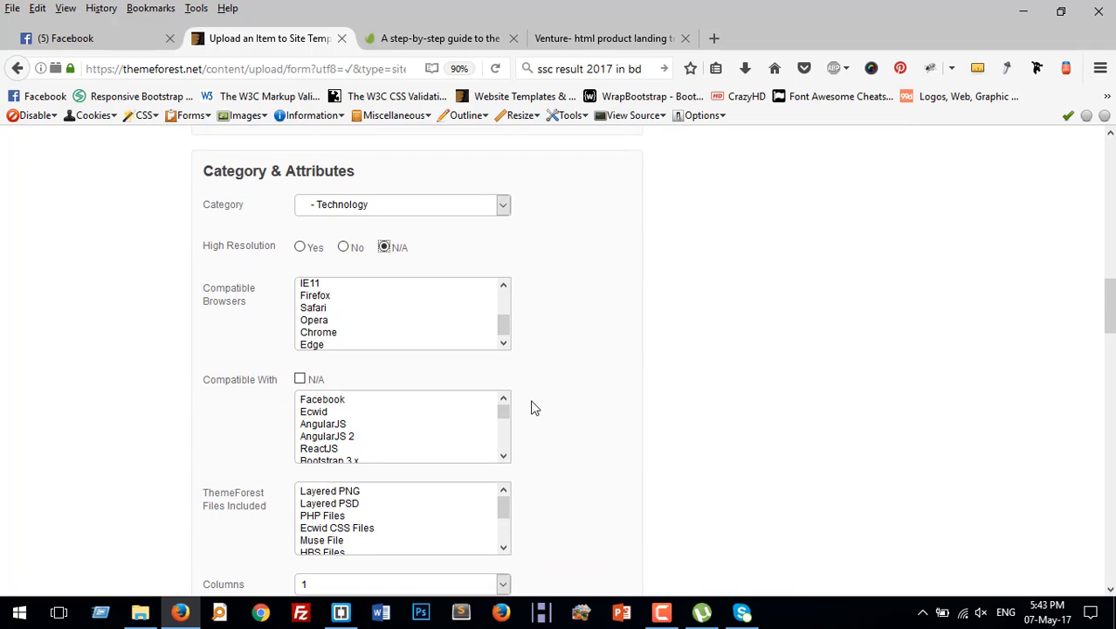
{"action": "left_click_drag", "start_coordinate": [510, 331], "coordinate": [510, 320]}
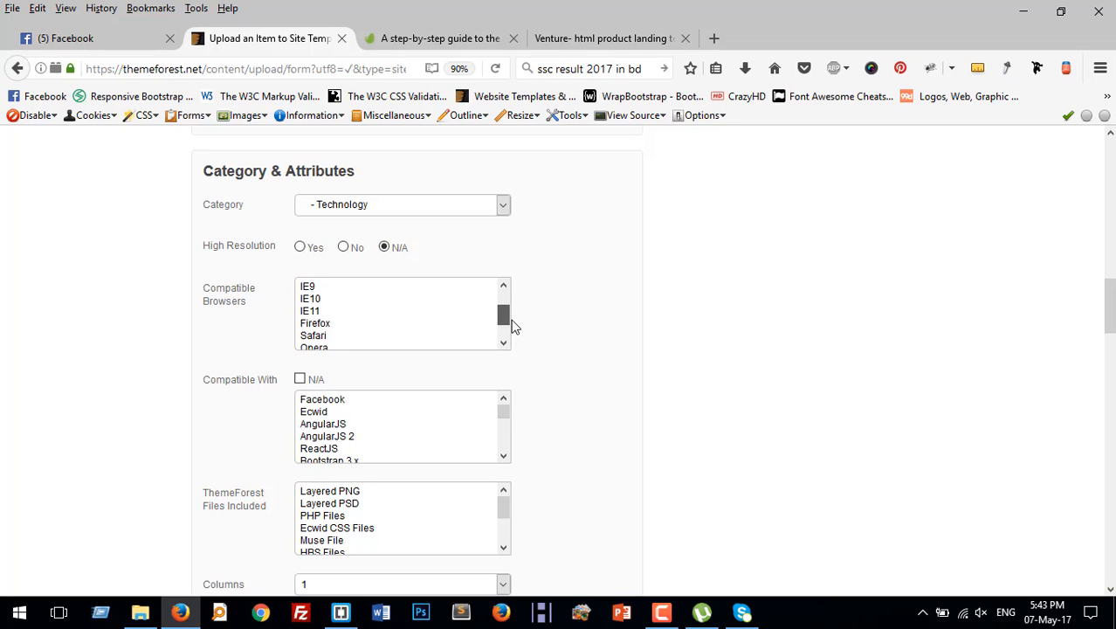
{"action": "scroll", "coordinate": [342, 316], "scroll_direction": "down", "scroll_amount": 2}
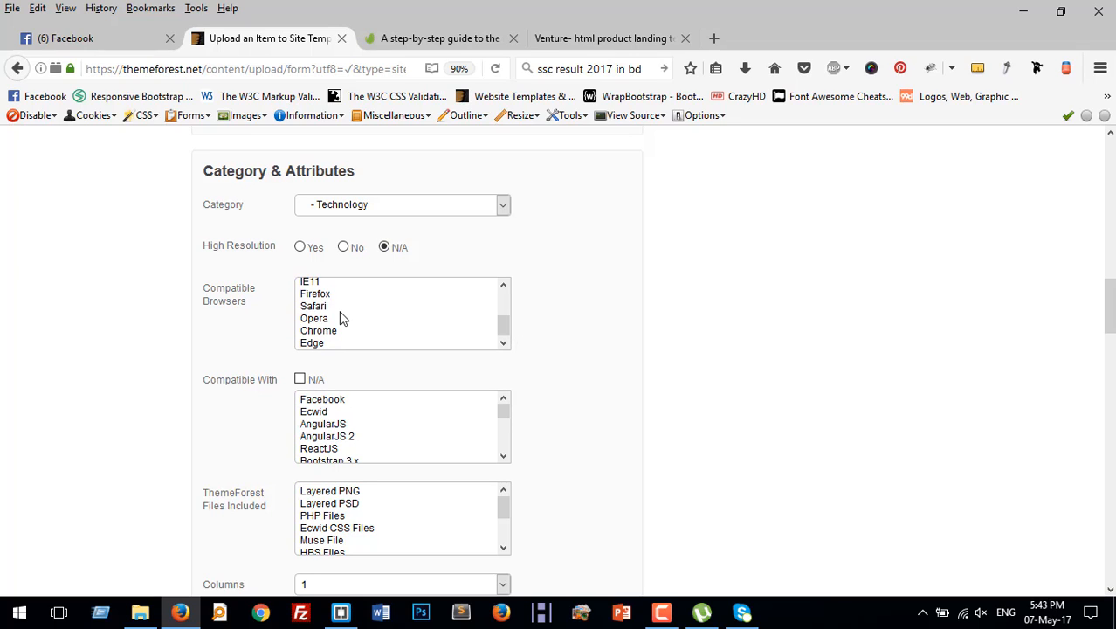
{"action": "scroll", "coordinate": [342, 319], "scroll_direction": "up", "scroll_amount": 3}
{"action": "scroll", "coordinate": [342, 317], "scroll_direction": "down", "scroll_amount": 2}
{"action": "left_click", "coordinate": [318, 296]}
{"action": "left_click", "coordinate": [320, 310]}
{"action": "left_click", "coordinate": [321, 321]}
{"action": "left_click", "coordinate": [323, 331]}
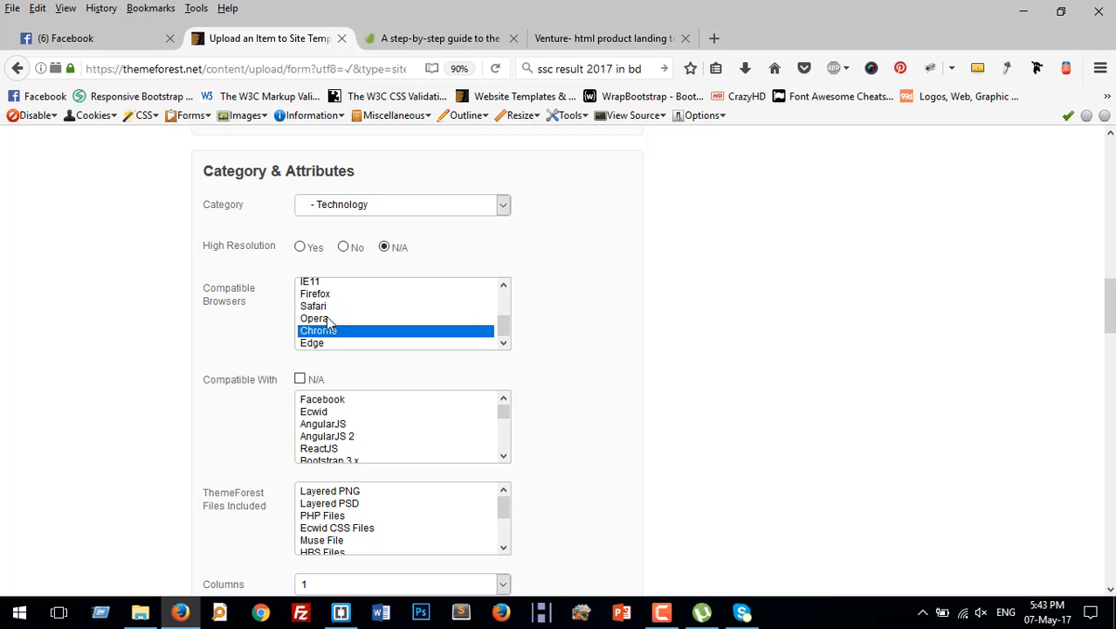
{"action": "left_click", "coordinate": [323, 319], "text": "ctrl"}
{"action": "left_click", "coordinate": [320, 308], "text": "ctrl"}
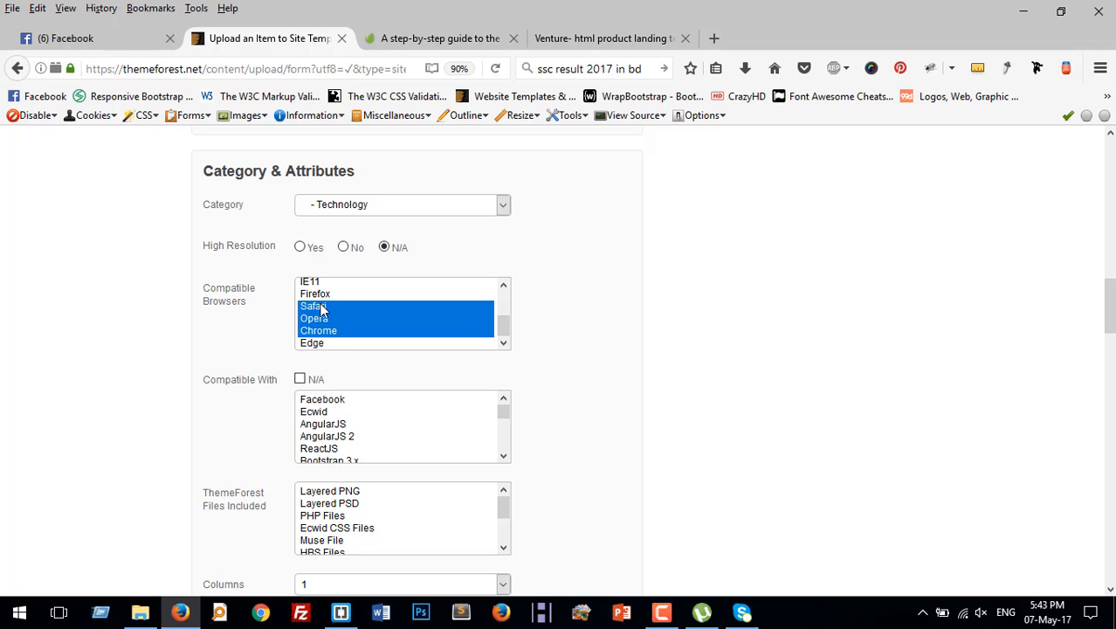
{"action": "left_click", "coordinate": [320, 295], "text": "ctrl"}
{"action": "left_click", "coordinate": [318, 288], "text": "ctrl"}
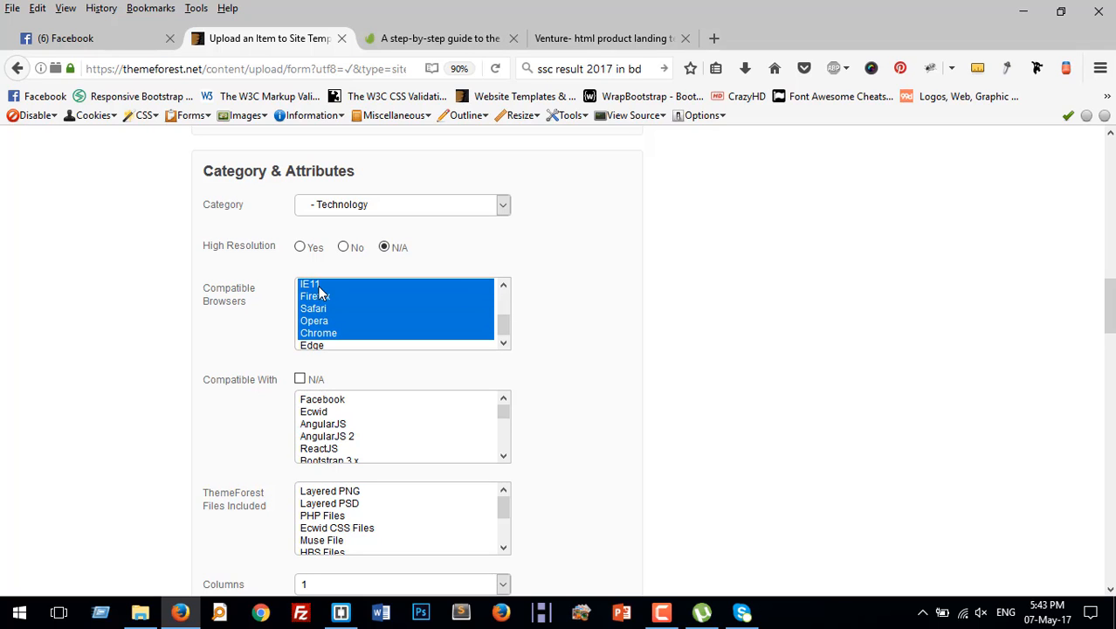
Look through the Bootstrap versions for the Compatible With attribute and select Bootstrap 3.x
{"action": "scroll", "coordinate": [574, 384], "scroll_direction": "down", "scroll_amount": 3}
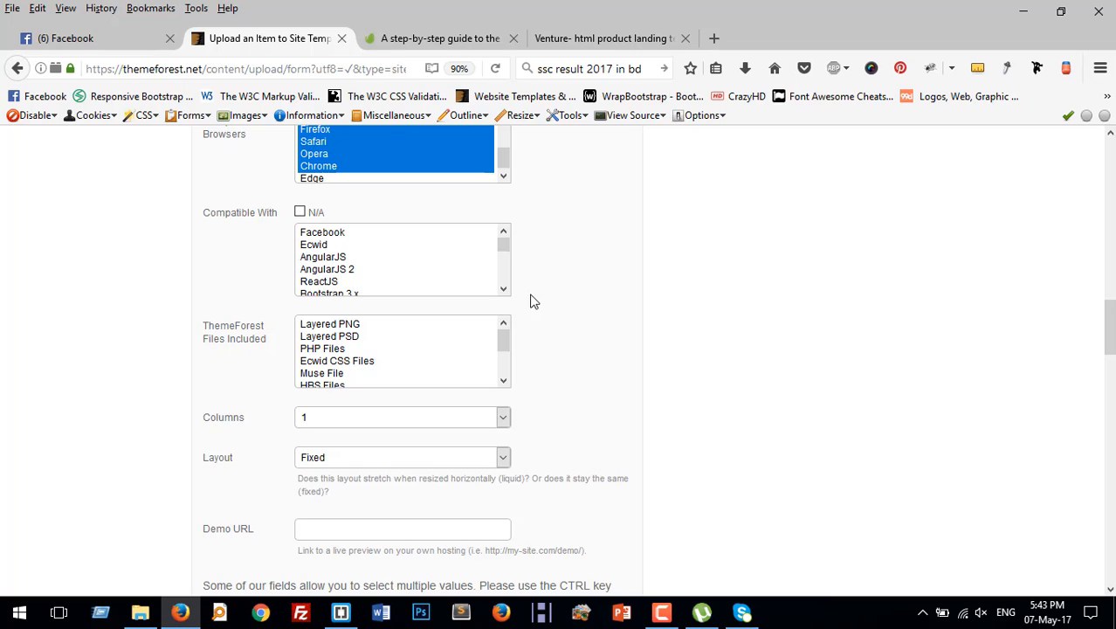
{"action": "scroll", "coordinate": [506, 252], "scroll_direction": "down", "scroll_amount": 1}
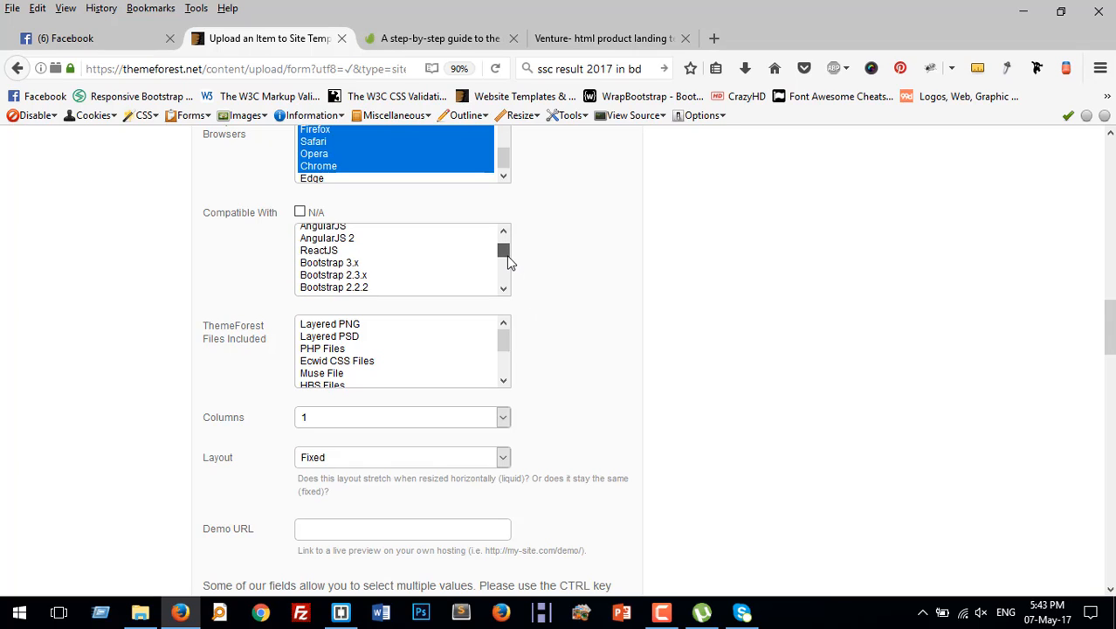
{"action": "left_click", "coordinate": [323, 257]}
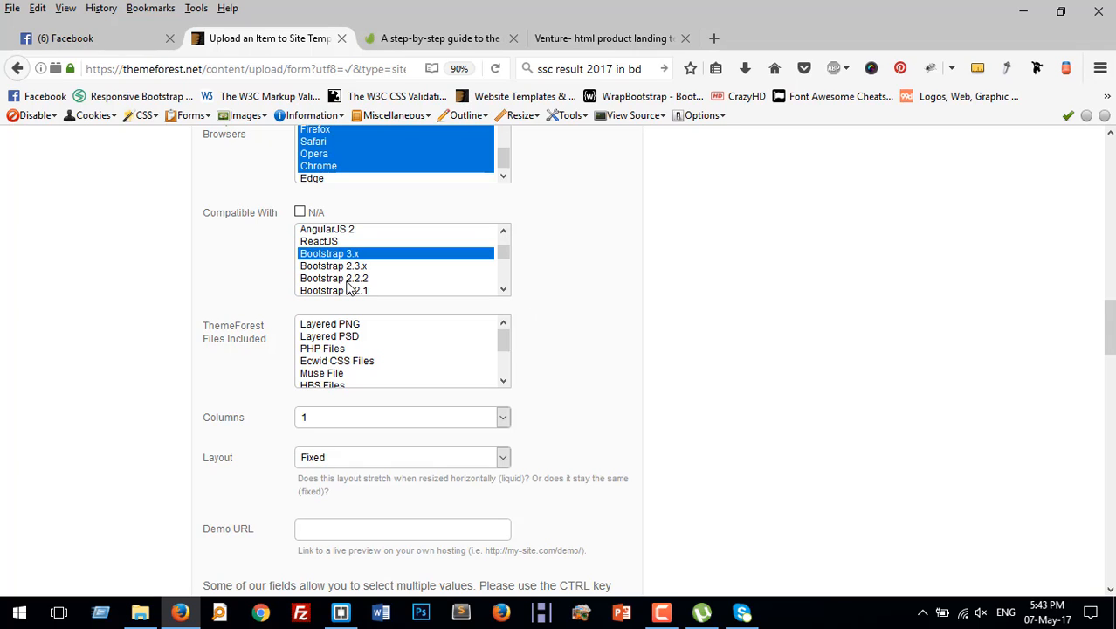
{"action": "scroll", "coordinate": [348, 287], "scroll_direction": "down", "scroll_amount": 3}
{"action": "left_click", "coordinate": [345, 279]}
{"action": "scroll", "coordinate": [384, 274], "scroll_direction": "up", "scroll_amount": 3}
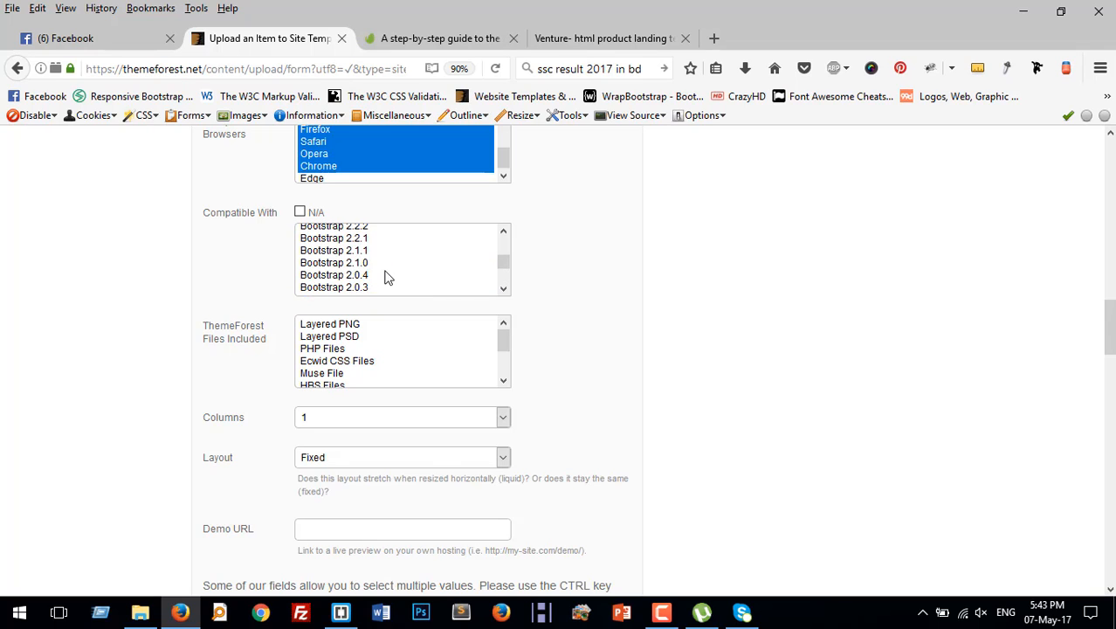
{"action": "scroll", "coordinate": [382, 276], "scroll_direction": "down", "scroll_amount": 3}
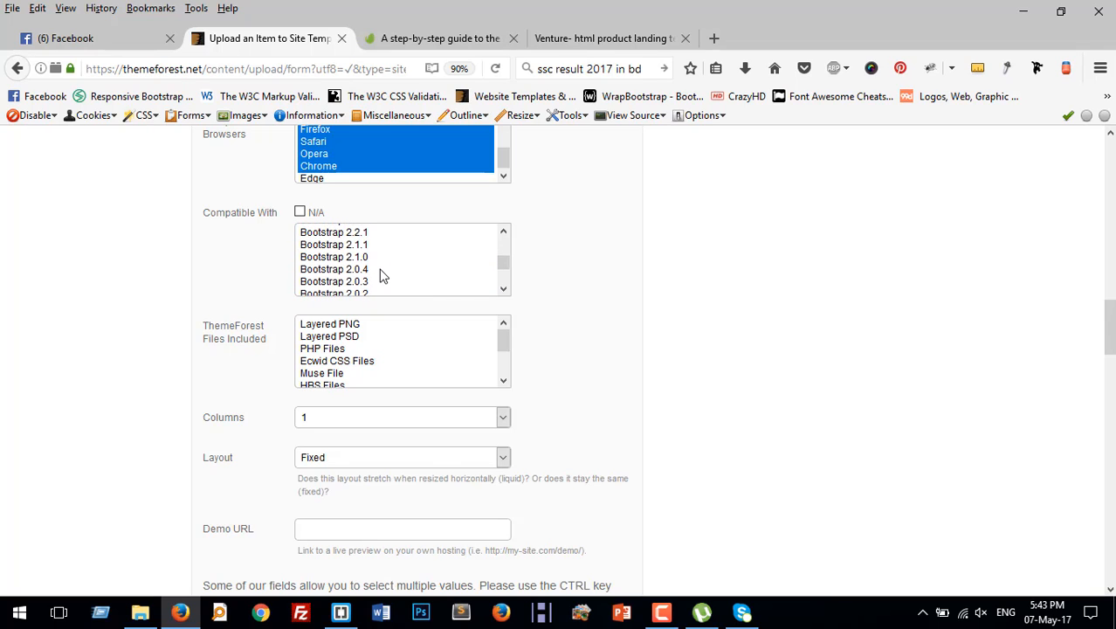
{"action": "scroll", "coordinate": [382, 276], "scroll_direction": "up", "scroll_amount": 3}
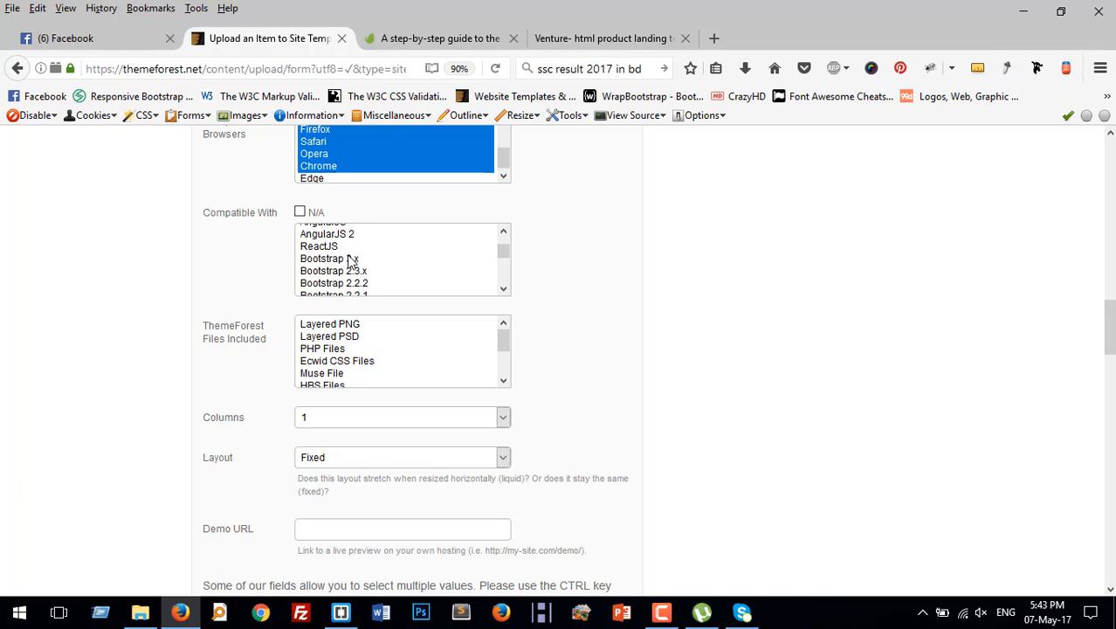
{"action": "left_click", "coordinate": [350, 258], "text": "ctrl"}
{"action": "scroll", "coordinate": [363, 267], "scroll_direction": "down", "scroll_amount": 2}
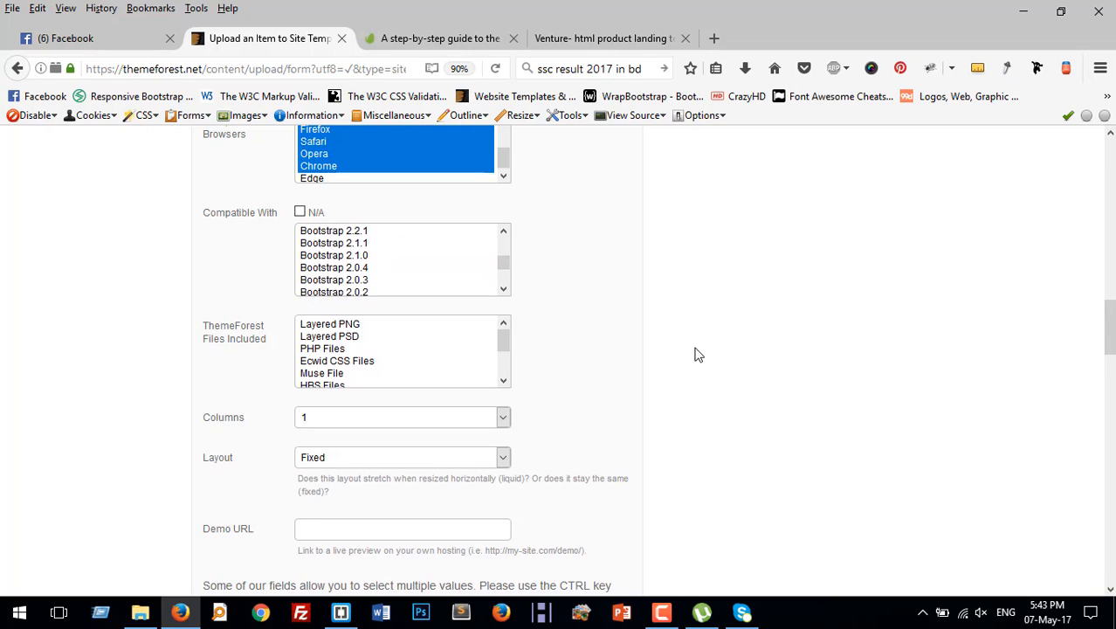
Select HTML Files, CSS Files, JS Files and PSD together as the ThemeForest Files Included
{"action": "scroll", "coordinate": [692, 354], "scroll_direction": "down", "scroll_amount": 2}
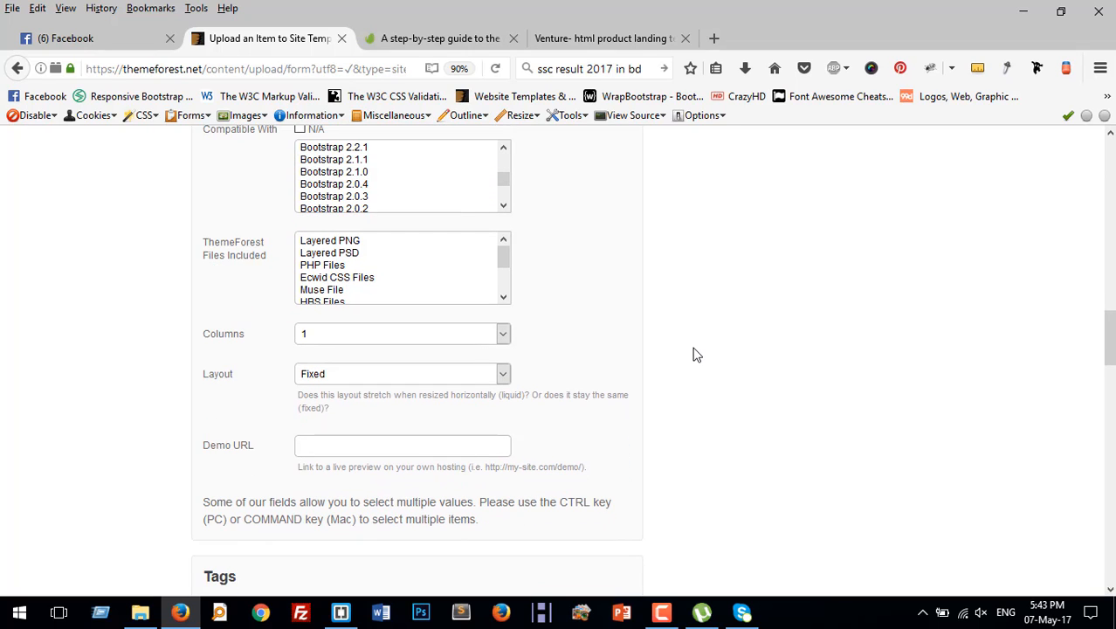
{"action": "left_click_drag", "start_coordinate": [508, 266], "coordinate": [507, 285]}
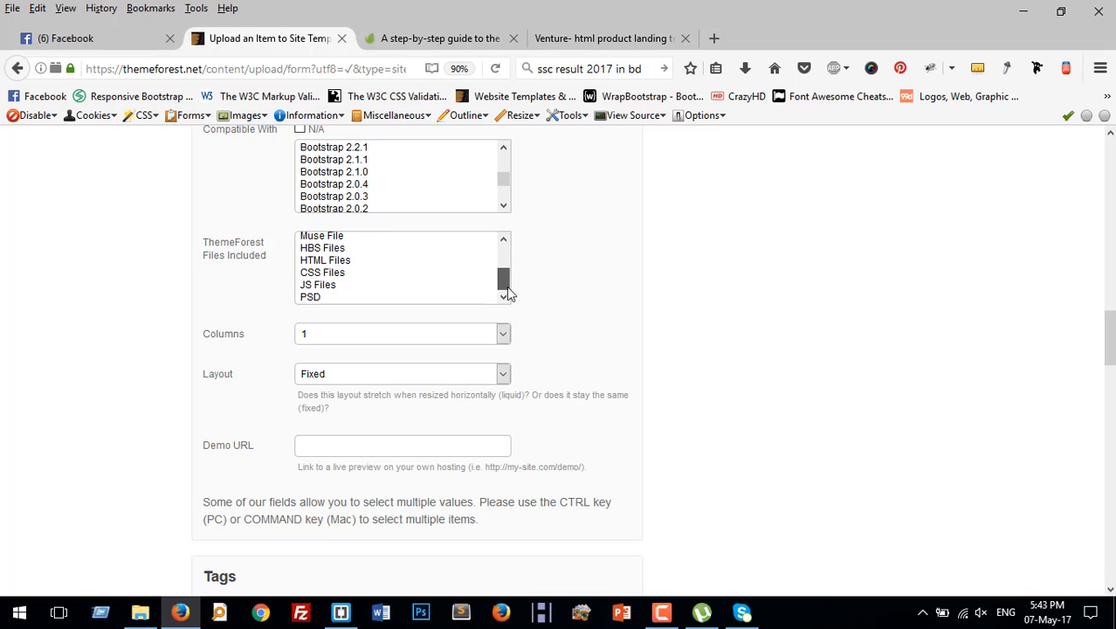
{"action": "left_click", "coordinate": [326, 260]}
{"action": "left_click", "coordinate": [330, 273], "text": "ctrl"}
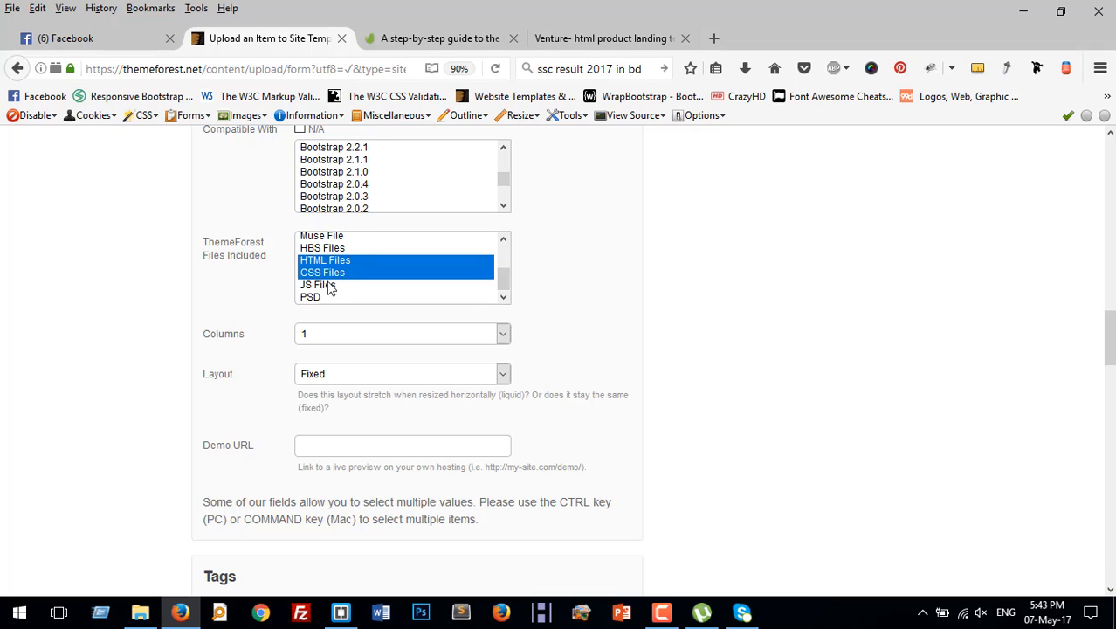
{"action": "left_click", "coordinate": [331, 285], "text": "ctrl"}
{"action": "scroll", "coordinate": [341, 288], "scroll_direction": "up", "scroll_amount": 2}
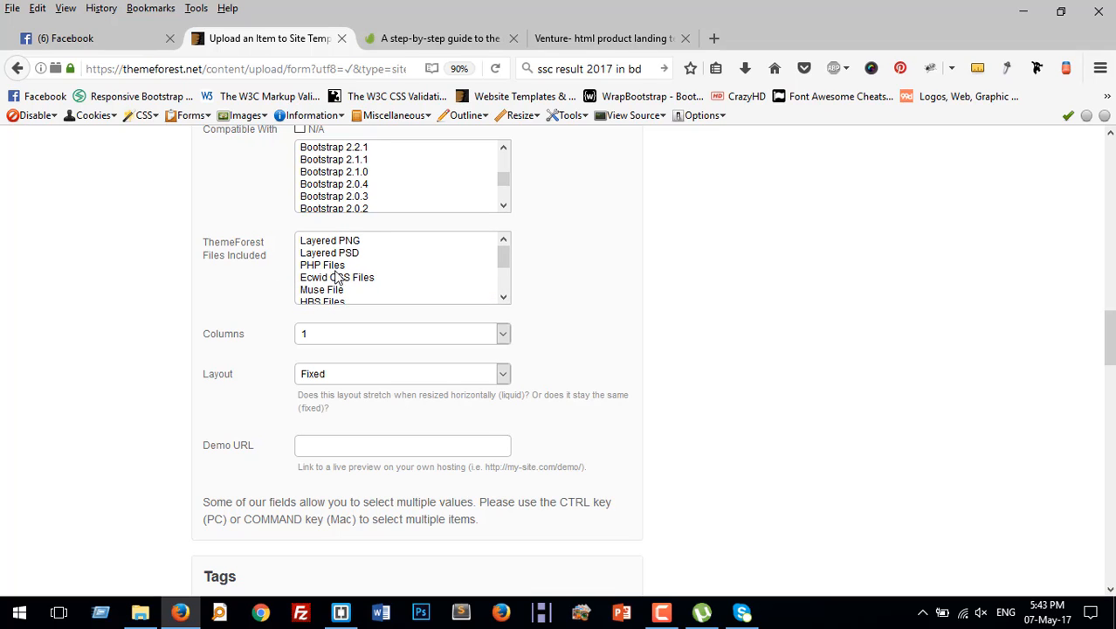
{"action": "left_click", "coordinate": [335, 265], "text": "ctrl"}
{"action": "scroll", "coordinate": [356, 291], "scroll_direction": "down", "scroll_amount": 2}
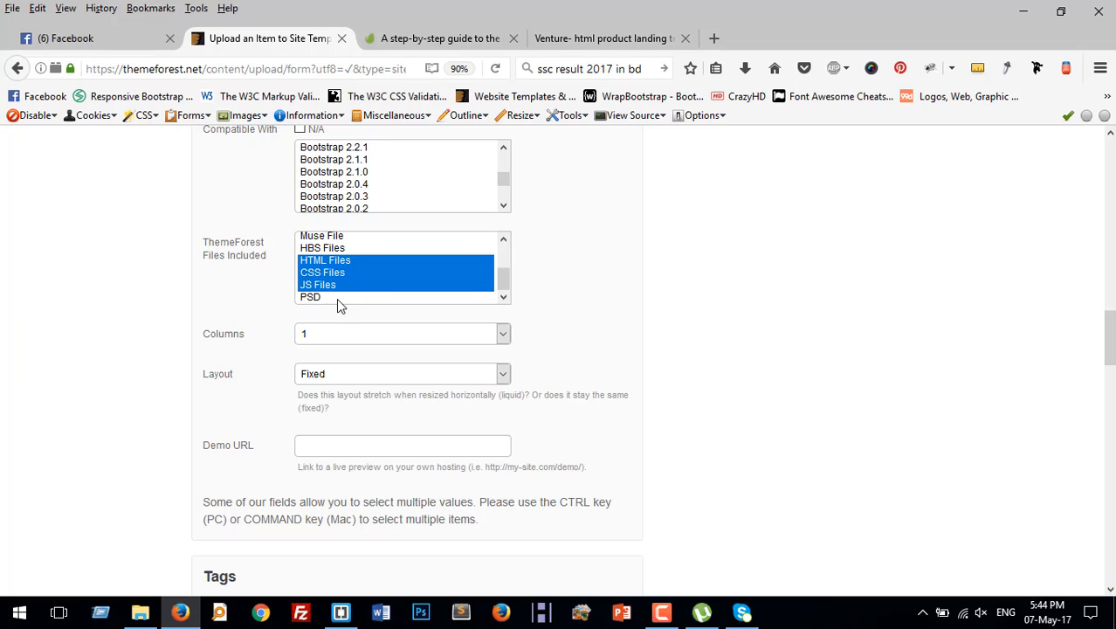
{"action": "left_click", "coordinate": [337, 297], "text": "ctrl"}
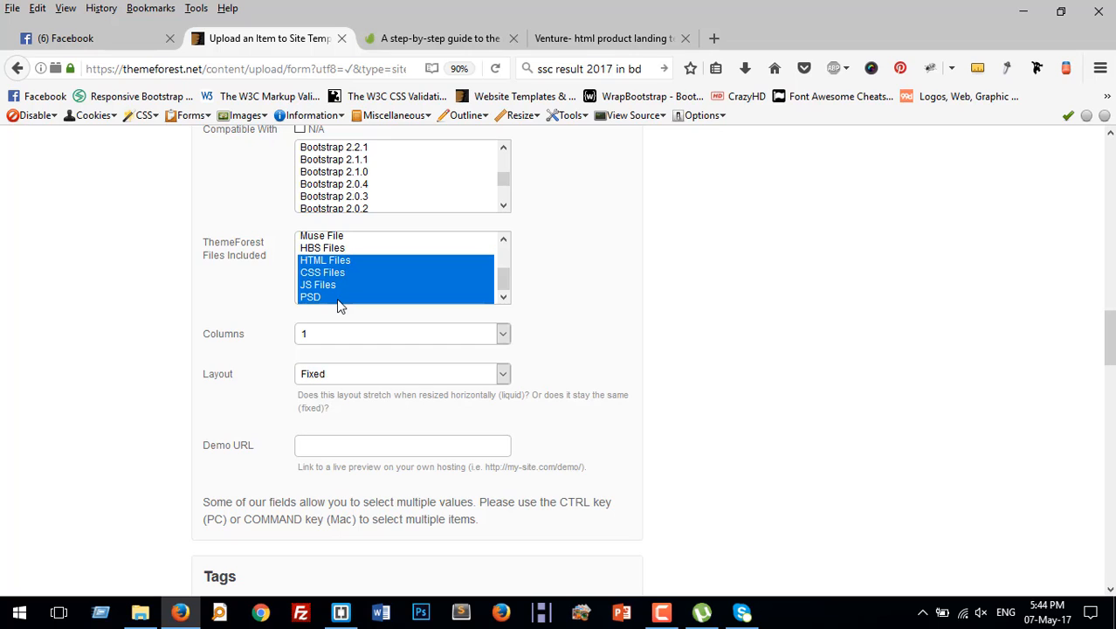
Set the Columns attribute to 4+ and the Layout attribute to Responsive
{"action": "scroll", "coordinate": [337, 298], "scroll_direction": "down", "scroll_amount": 2}
{"action": "left_click", "coordinate": [403, 254]}
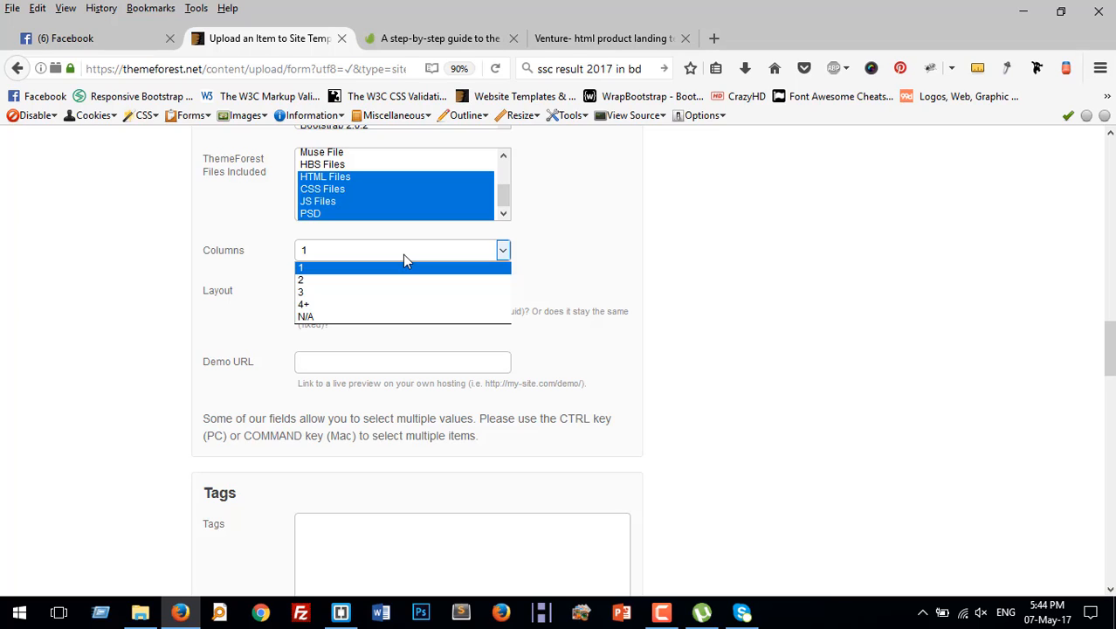
{"action": "left_click", "coordinate": [314, 306]}
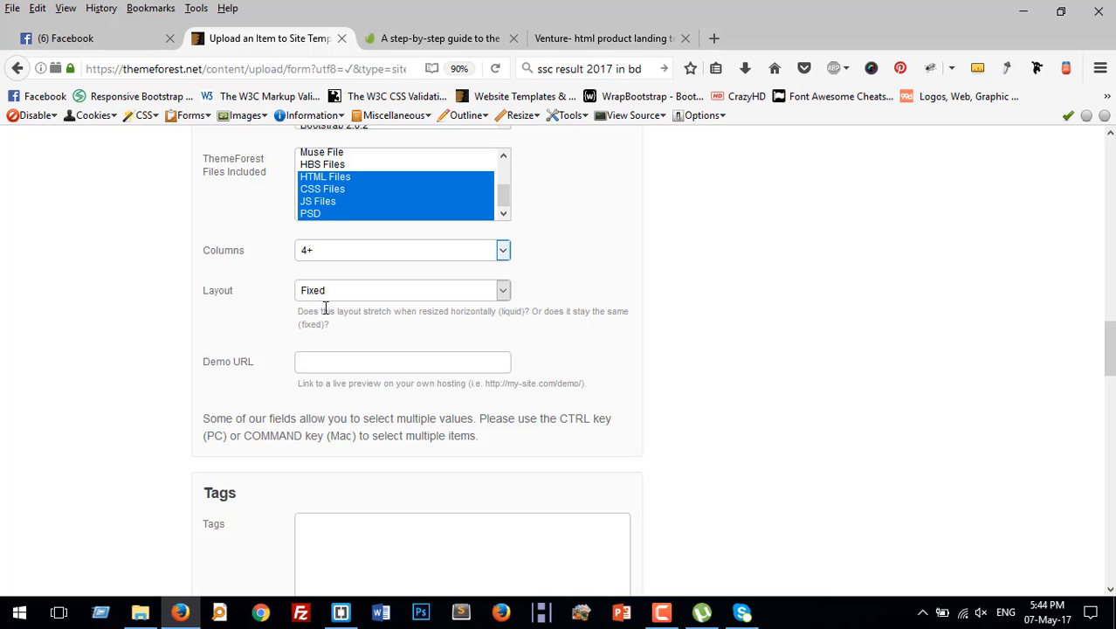
{"action": "left_click", "coordinate": [333, 296]}
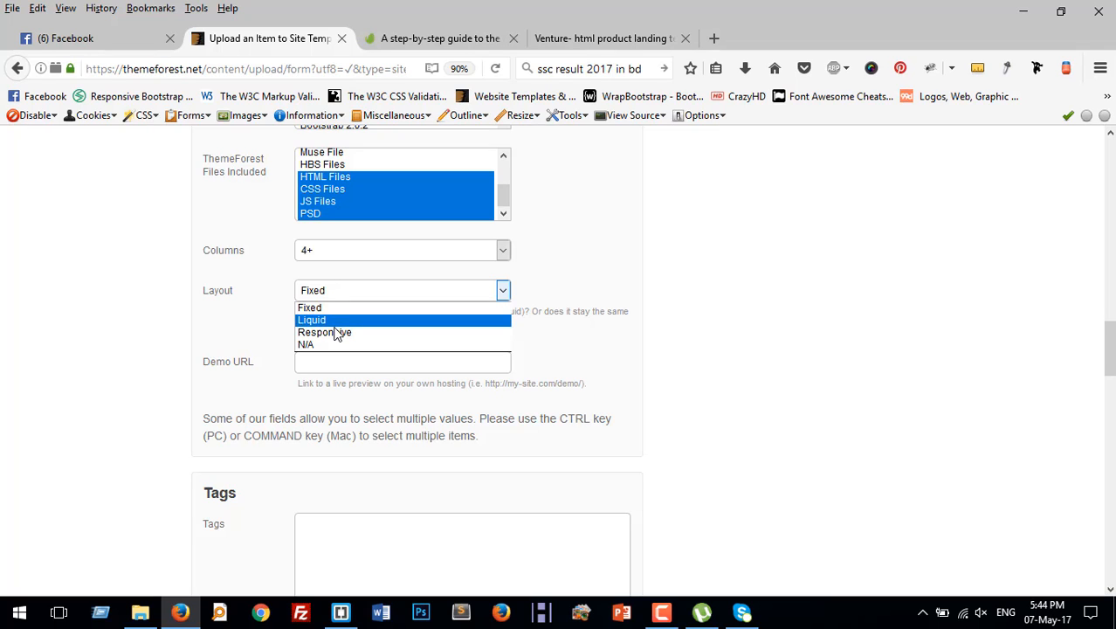
{"action": "left_click", "coordinate": [336, 334]}
{"action": "scroll", "coordinate": [336, 339], "scroll_direction": "down", "scroll_amount": 1}
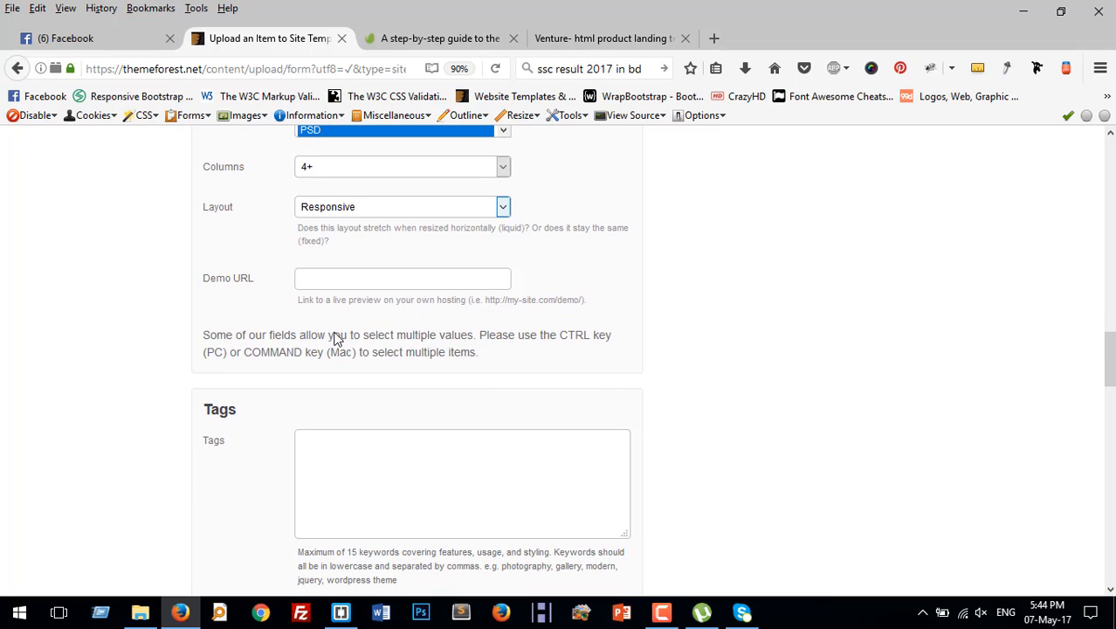
{"action": "left_click", "coordinate": [349, 283]}
{"action": "left_click", "coordinate": [406, 287]}
Read the keyword guidance under Tags and enter the tags "potfolio,creative"
{"action": "left_click", "coordinate": [436, 452]}
{"action": "scroll", "coordinate": [436, 452], "scroll_direction": "down", "scroll_amount": 3}
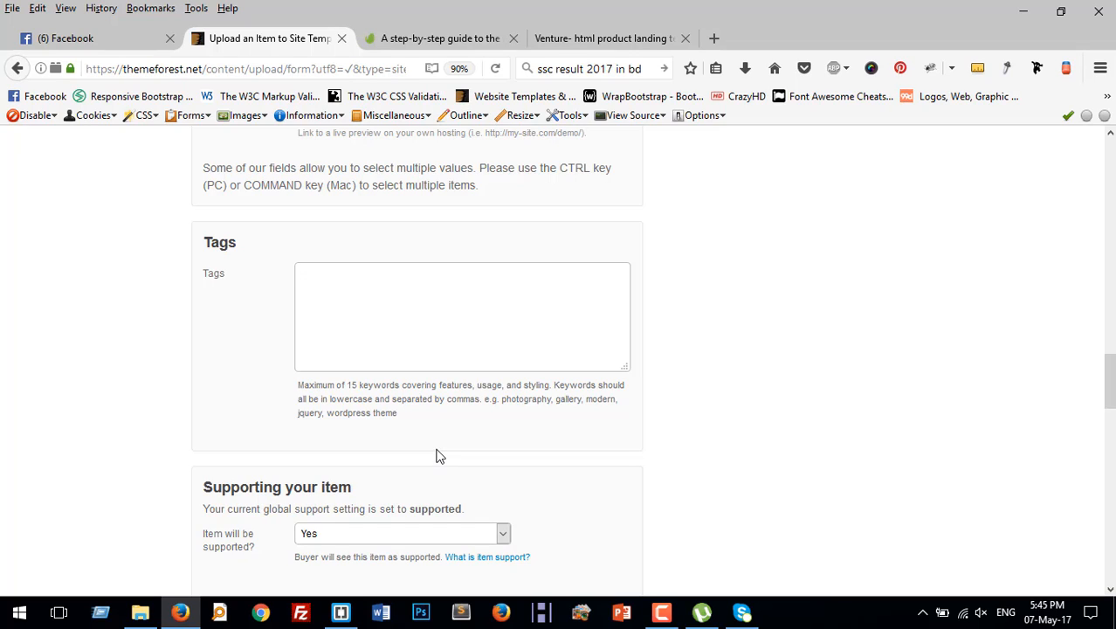
{"action": "left_click_drag", "start_coordinate": [503, 399], "coordinate": [523, 399]}
{"action": "left_click_drag", "start_coordinate": [591, 400], "coordinate": [607, 400]}
{"action": "left_click_drag", "start_coordinate": [297, 414], "coordinate": [385, 414]}
{"action": "left_click", "coordinate": [420, 421]}
{"action": "left_click", "coordinate": [427, 311]}
{"action": "type", "text": "potfolio,creative"}
Open ThemeForest in a new tab, examine the tags of the recently viewed Gaudium item, and return to the upload form
{"action": "right_click", "coordinate": [483, 103]}
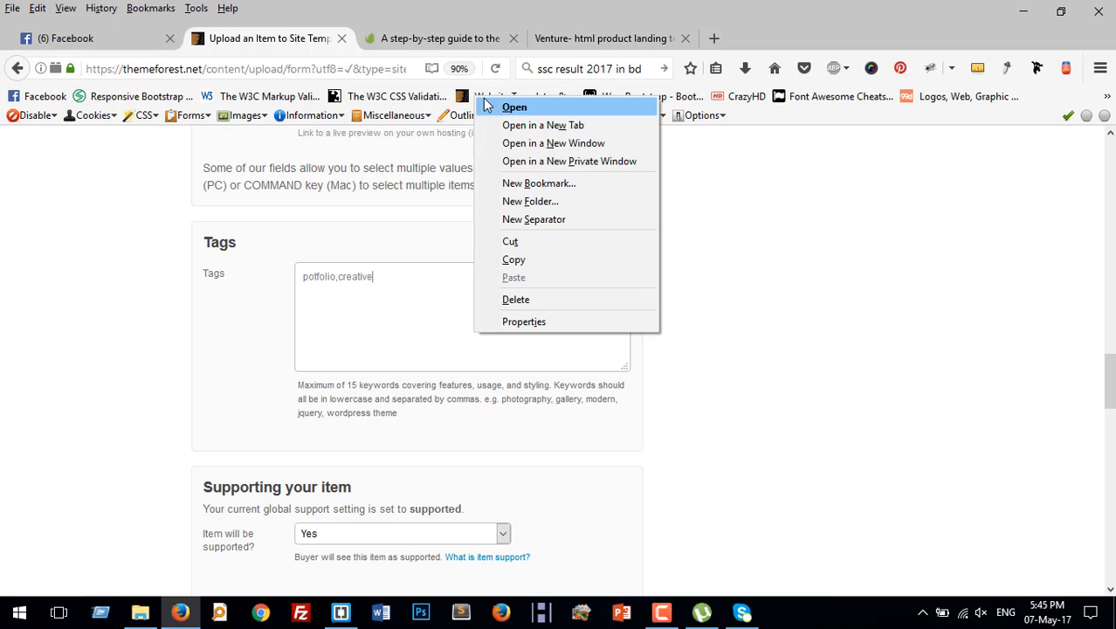
{"action": "left_click", "coordinate": [519, 125]}
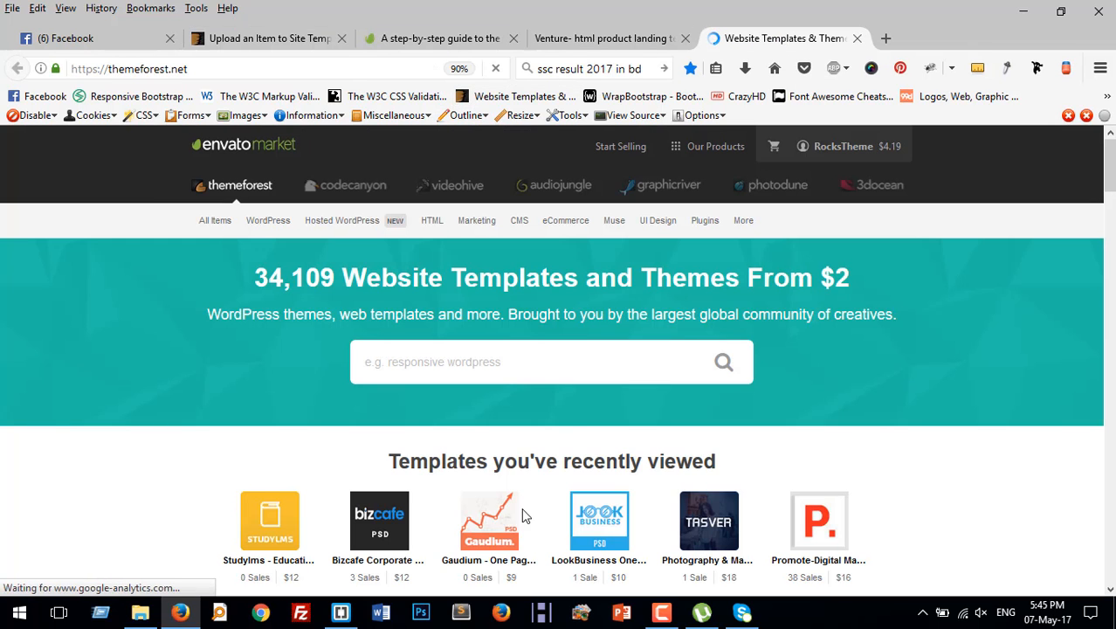
{"action": "left_click", "coordinate": [524, 515]}
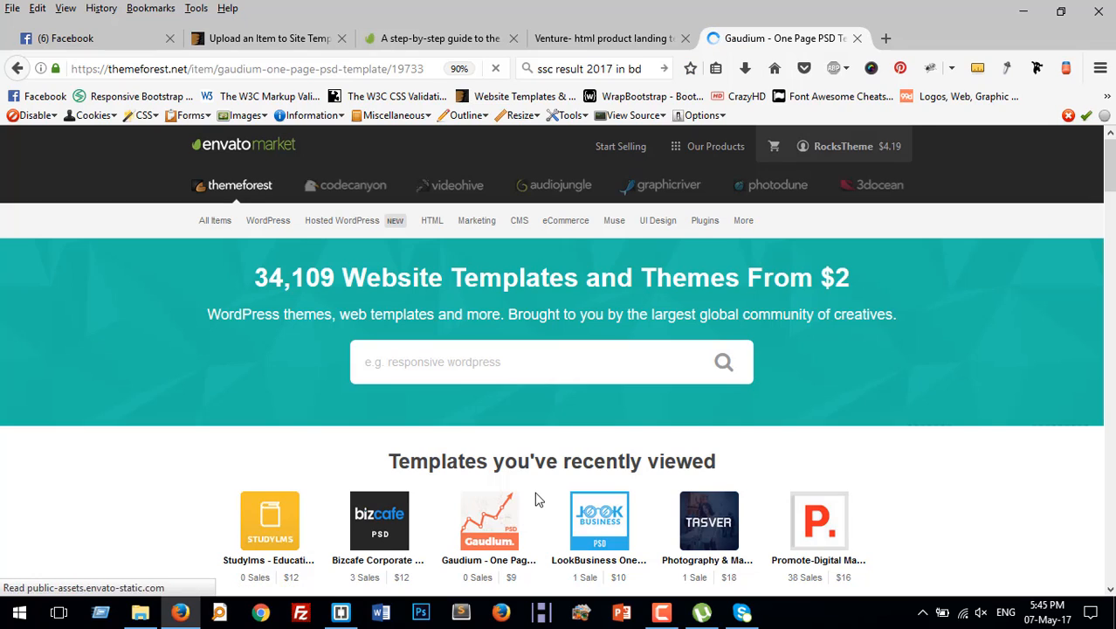
{"action": "scroll", "coordinate": [537, 498], "scroll_direction": "down", "scroll_amount": 10}
{"action": "scroll", "coordinate": [541, 493], "scroll_direction": "down", "scroll_amount": 4}
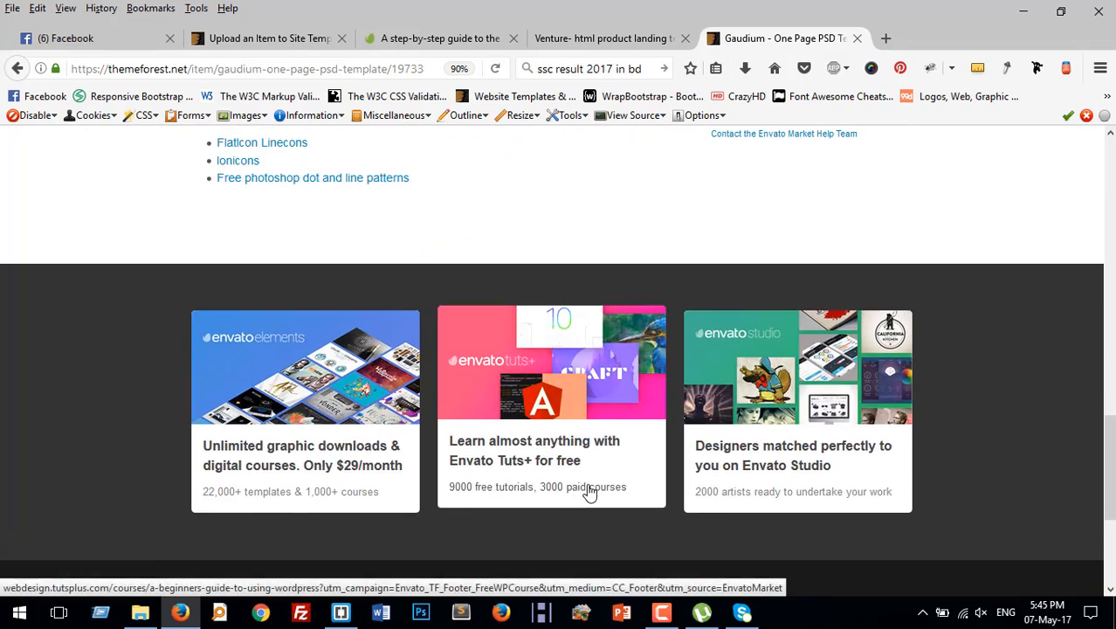
{"action": "scroll", "coordinate": [595, 471], "scroll_direction": "up", "scroll_amount": 5}
{"action": "double_click", "coordinate": [676, 407]}
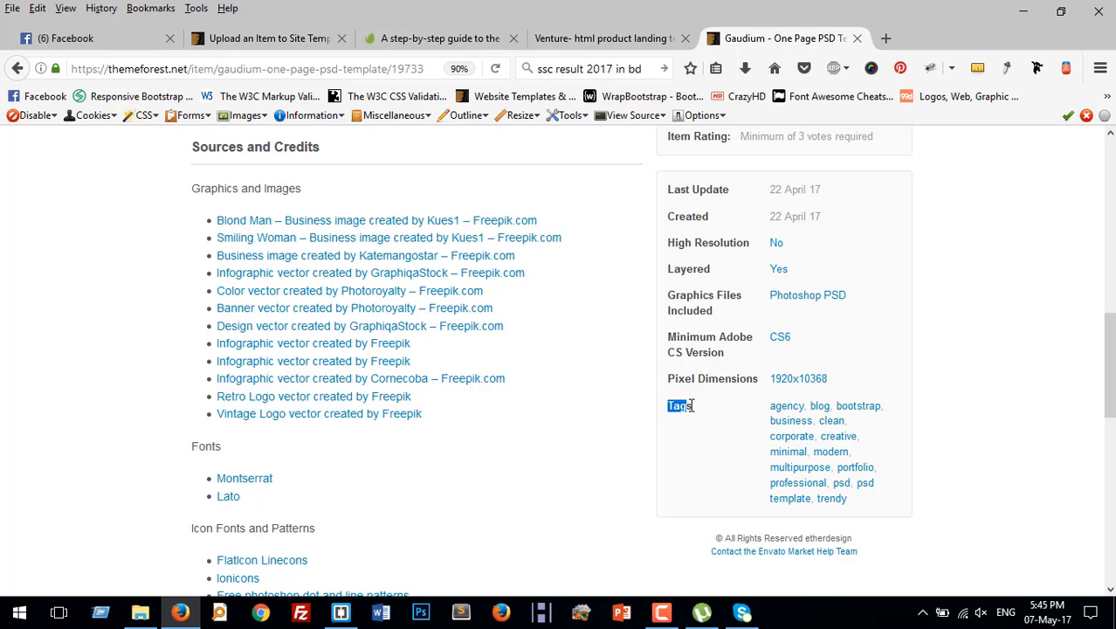
{"action": "left_click", "coordinate": [654, 524]}
{"action": "scroll", "coordinate": [650, 522], "scroll_direction": "down", "scroll_amount": 3}
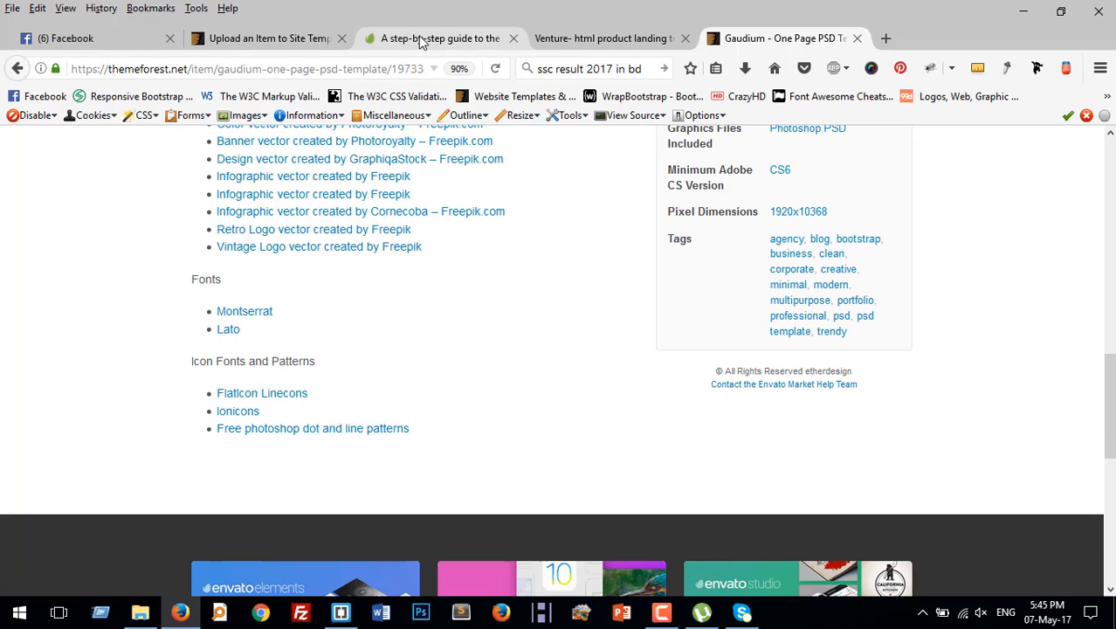
{"action": "left_click", "coordinate": [277, 40]}
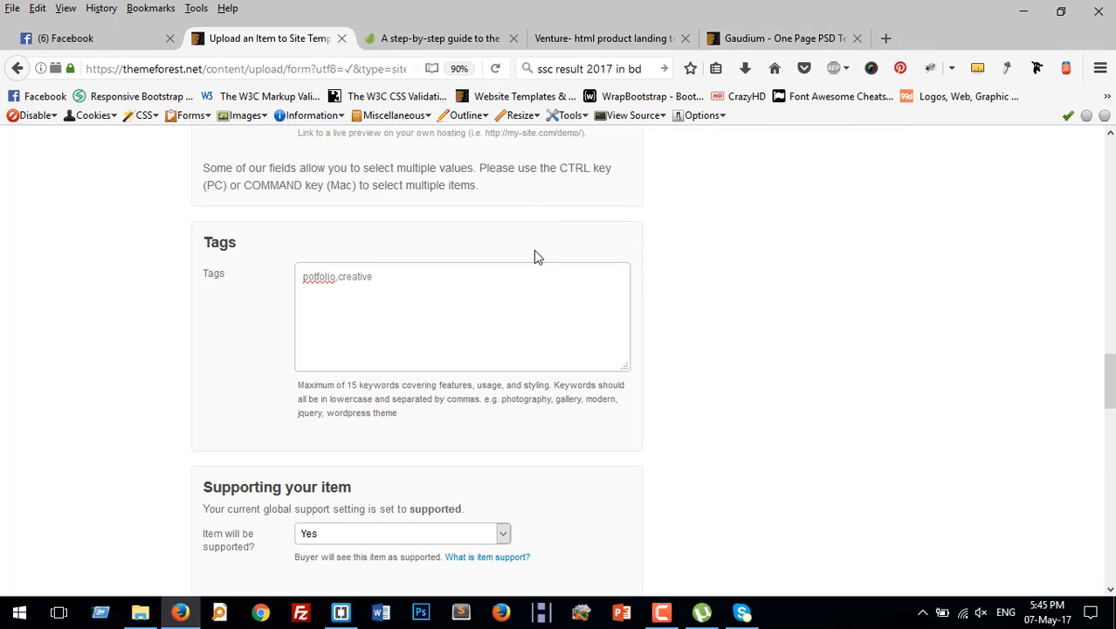
Try No for whether the item will be supported, and set it back to Yes
{"action": "scroll", "coordinate": [498, 319], "scroll_direction": "down", "scroll_amount": 3}
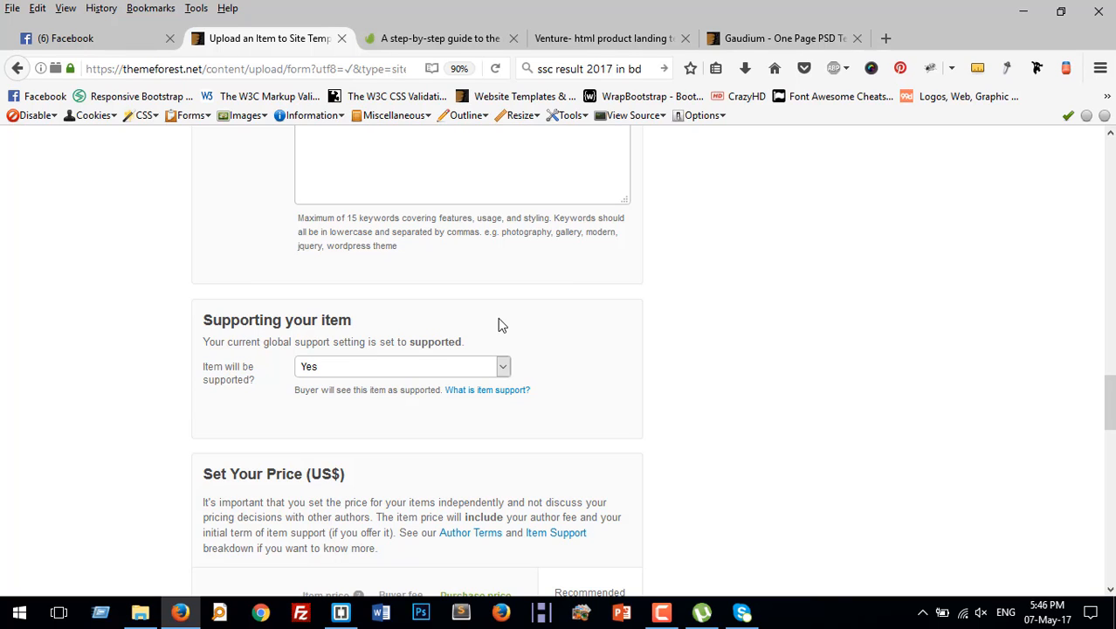
{"action": "scroll", "coordinate": [503, 325], "scroll_direction": "down", "scroll_amount": 2}
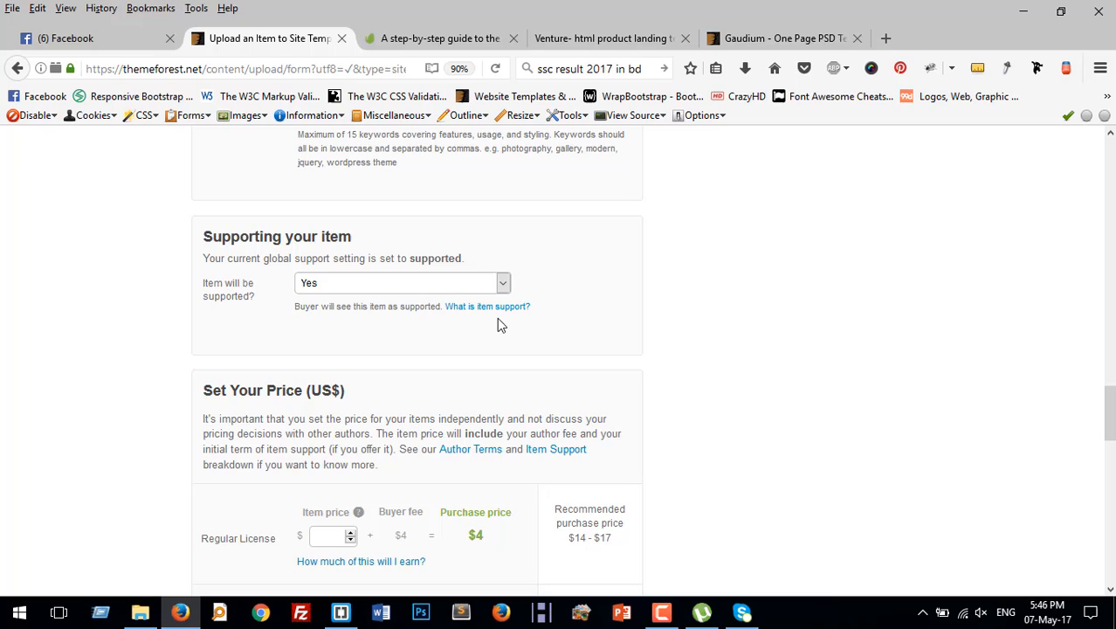
{"action": "left_click", "coordinate": [460, 288]}
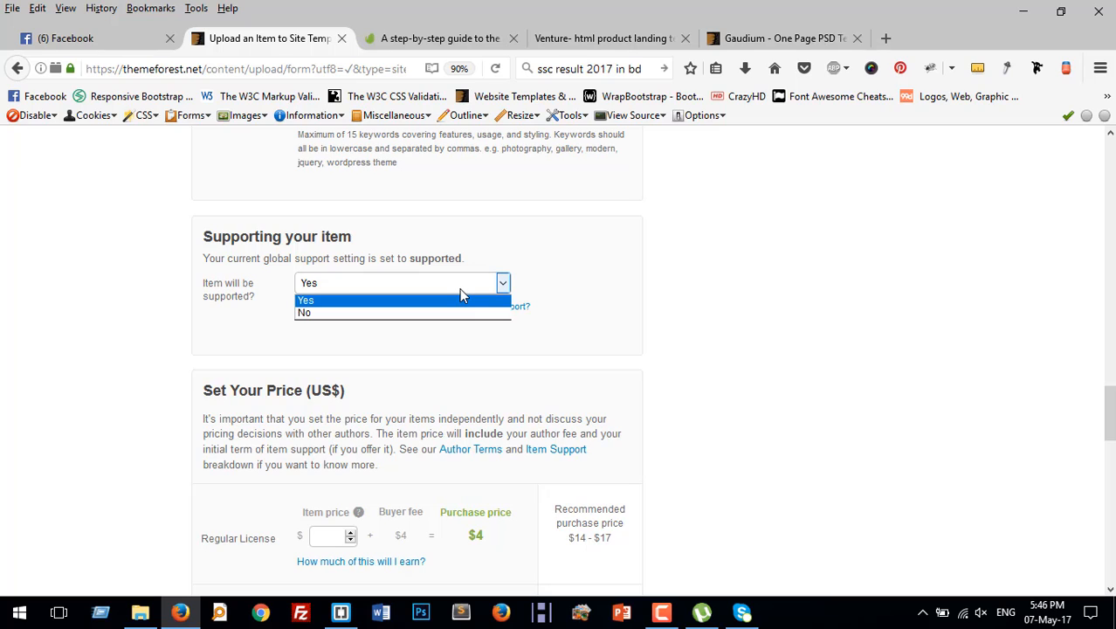
{"action": "left_click", "coordinate": [304, 313]}
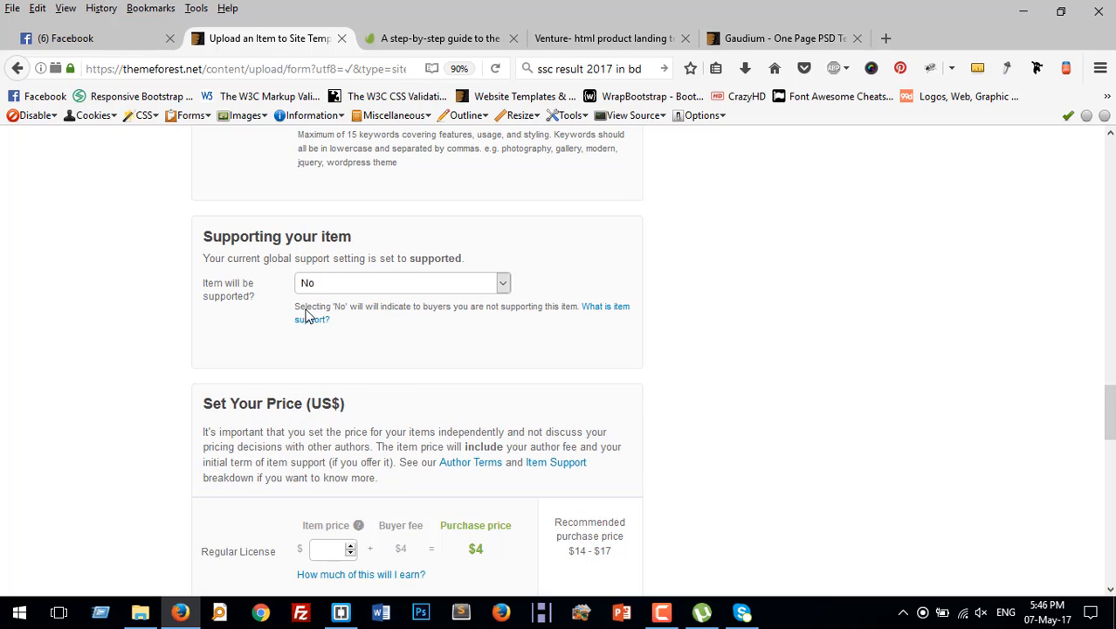
{"action": "left_click", "coordinate": [418, 284]}
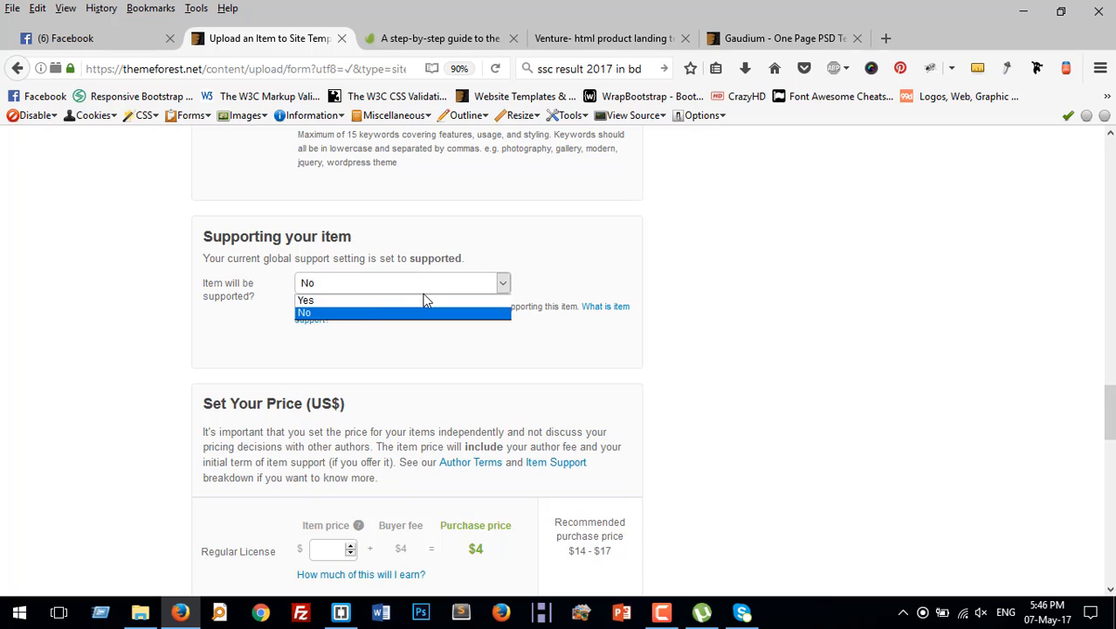
{"action": "left_click", "coordinate": [362, 299]}
Set the Regular License item price to $10 and compare it with the recommended purchase price
{"action": "scroll", "coordinate": [388, 362], "scroll_direction": "down", "scroll_amount": 3}
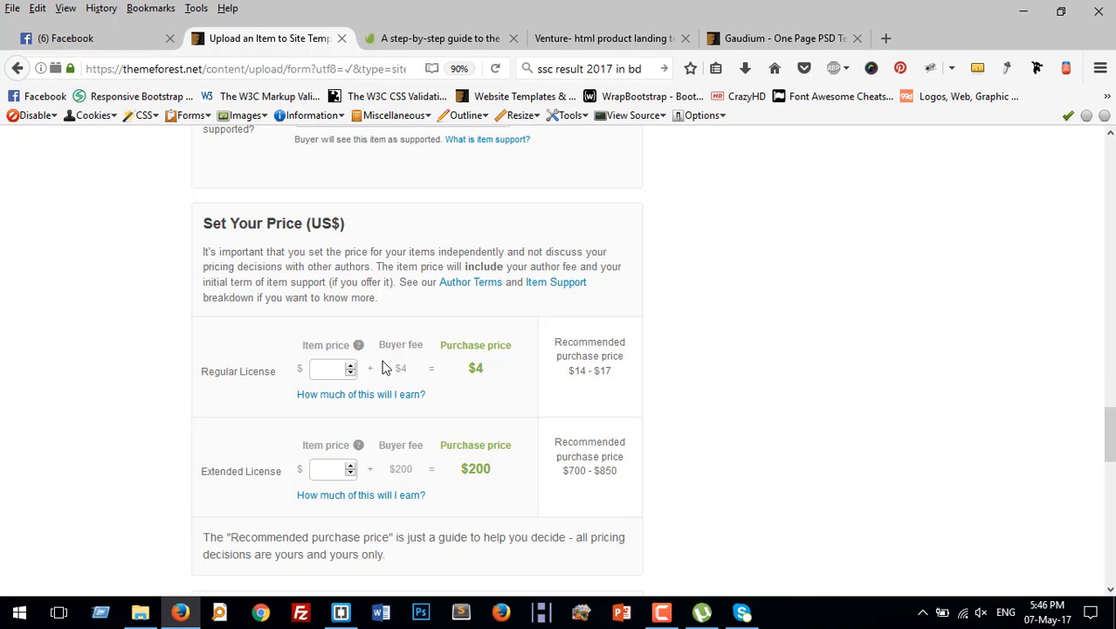
{"action": "left_click", "coordinate": [321, 372]}
{"action": "type", "text": "10"}
{"action": "left_click_drag", "start_coordinate": [551, 341], "coordinate": [568, 378]}
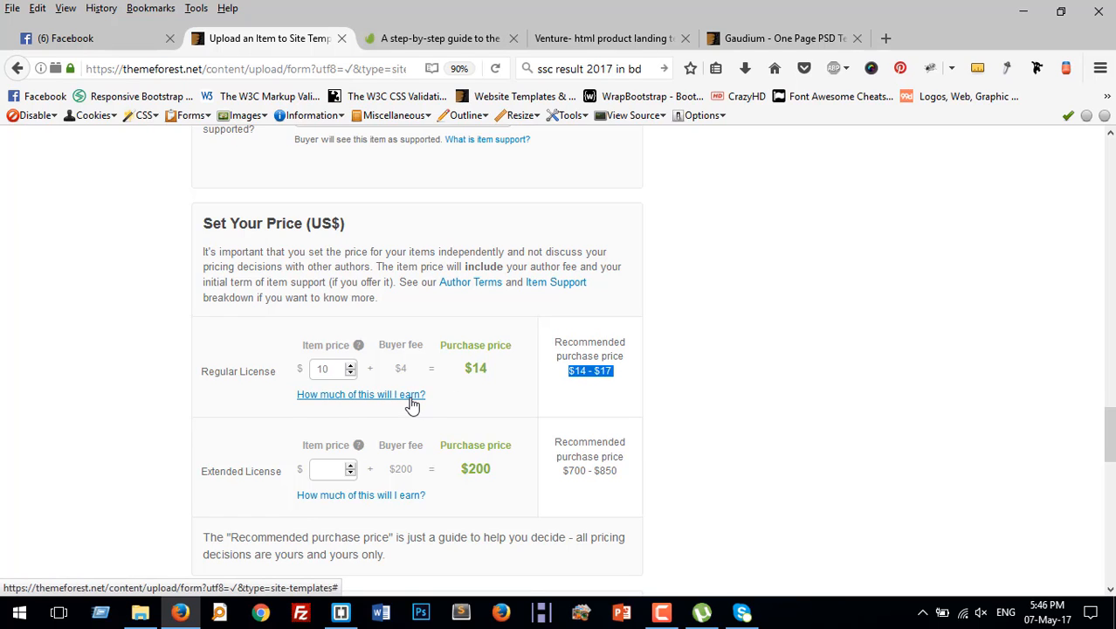
Check the recommended Extended License purchase price and set the Extended License item price to $650
{"action": "scroll", "coordinate": [412, 404], "scroll_direction": "down", "scroll_amount": 2}
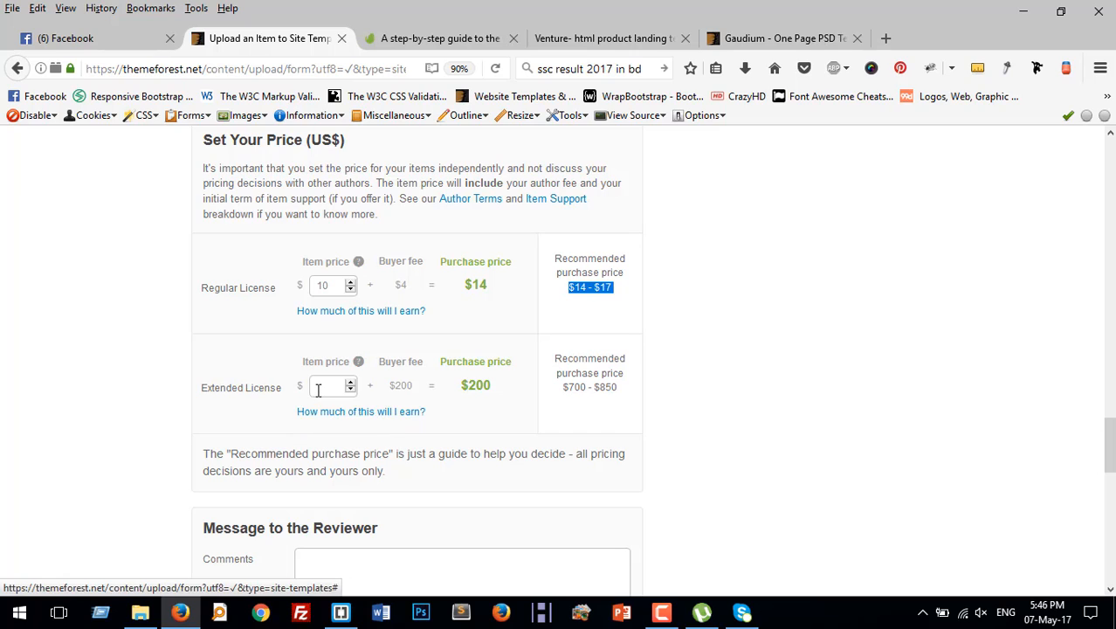
{"action": "left_click", "coordinate": [318, 388]}
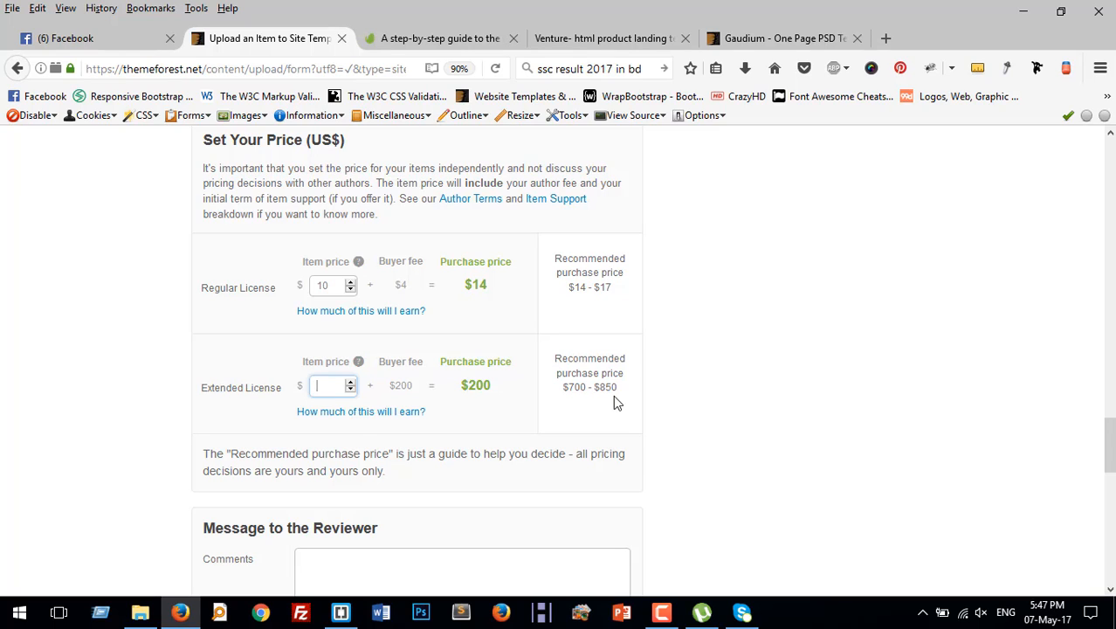
{"action": "left_click_drag", "start_coordinate": [620, 395], "coordinate": [569, 394]}
{"action": "left_click", "coordinate": [326, 385]}
{"action": "type", "text": "650"}
Leave the reviewer comments empty and accept the declaration that outside assets are licensed and the work may be sold on ThemeForest
{"action": "scroll", "coordinate": [514, 391], "scroll_direction": "down", "scroll_amount": 3}
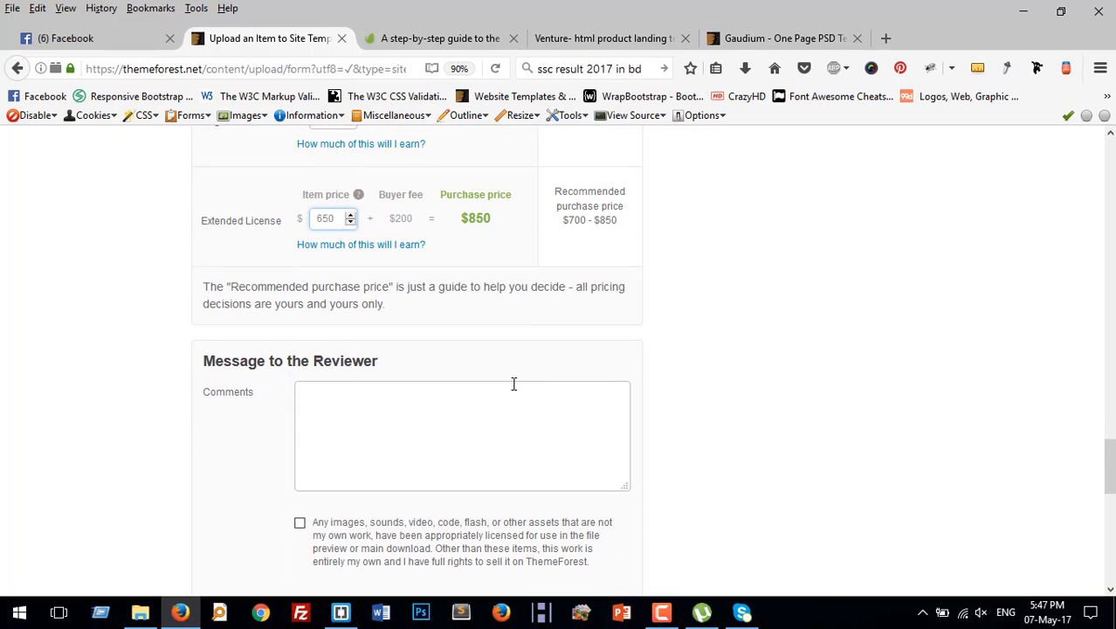
{"action": "left_click", "coordinate": [441, 413]}
{"action": "scroll", "coordinate": [441, 413], "scroll_direction": "down", "scroll_amount": 1}
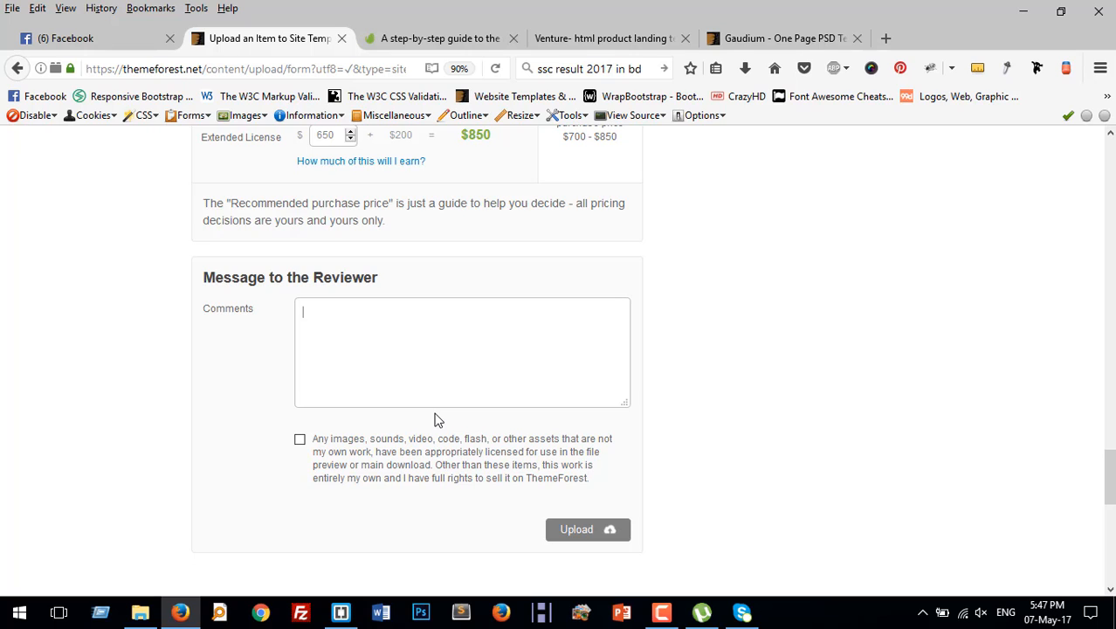
{"action": "scroll", "coordinate": [456, 486], "scroll_direction": "down", "scroll_amount": 2}
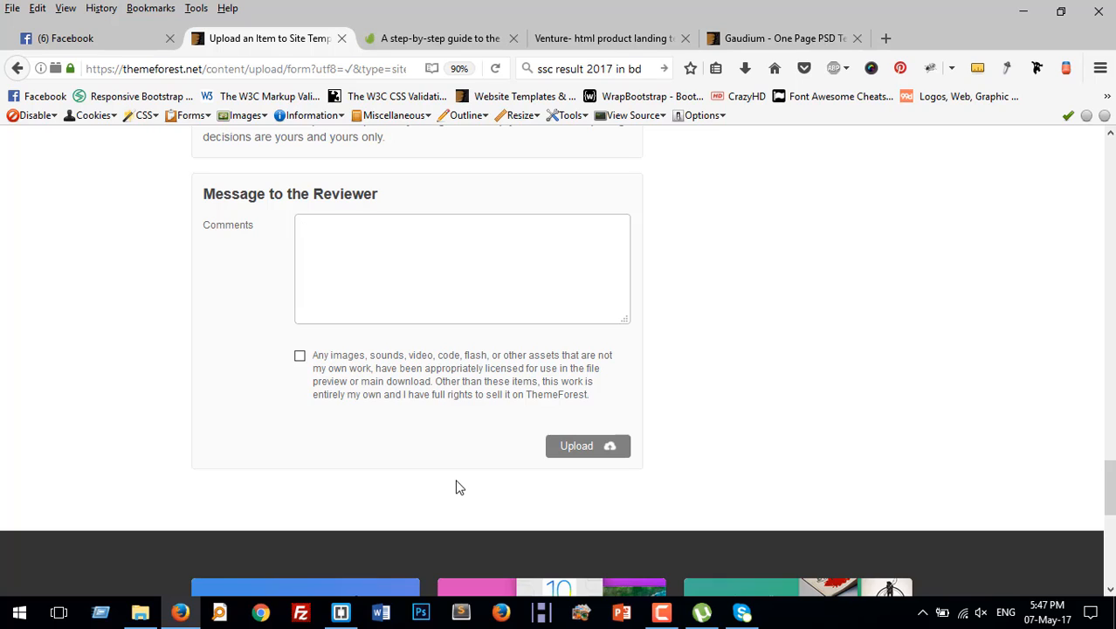
{"action": "left_click", "coordinate": [300, 357]}
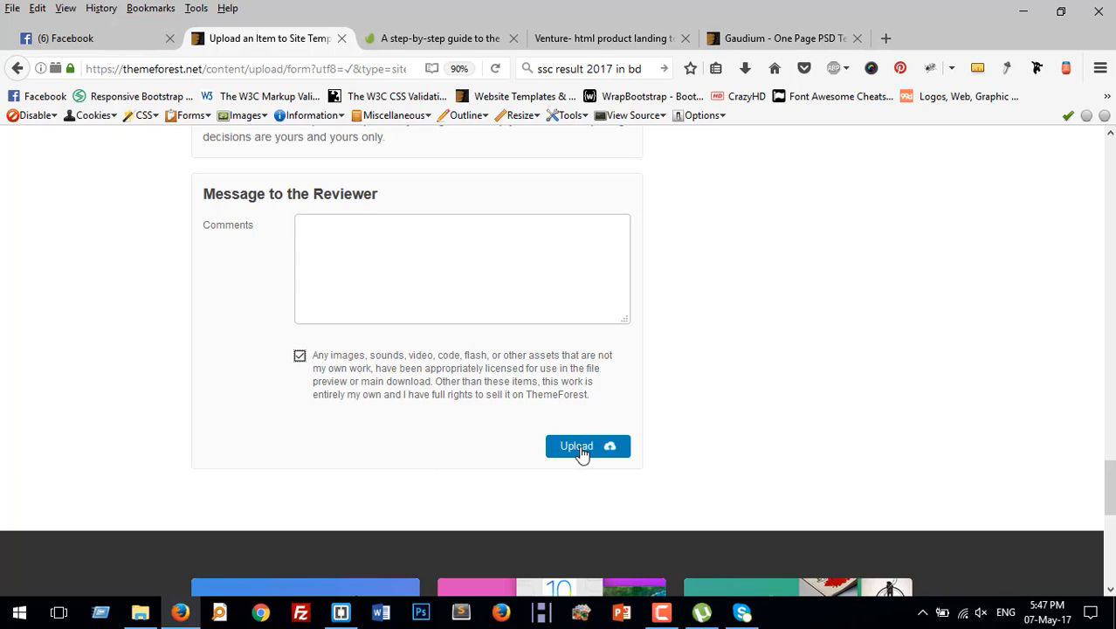
{"action": "left_click", "coordinate": [577, 448]}
Review the whole upload form, from name, description and files through attributes, tags, support and prices to the rights declaration
{"action": "left_click_drag", "start_coordinate": [1109, 487], "coordinate": [1109, 177]}
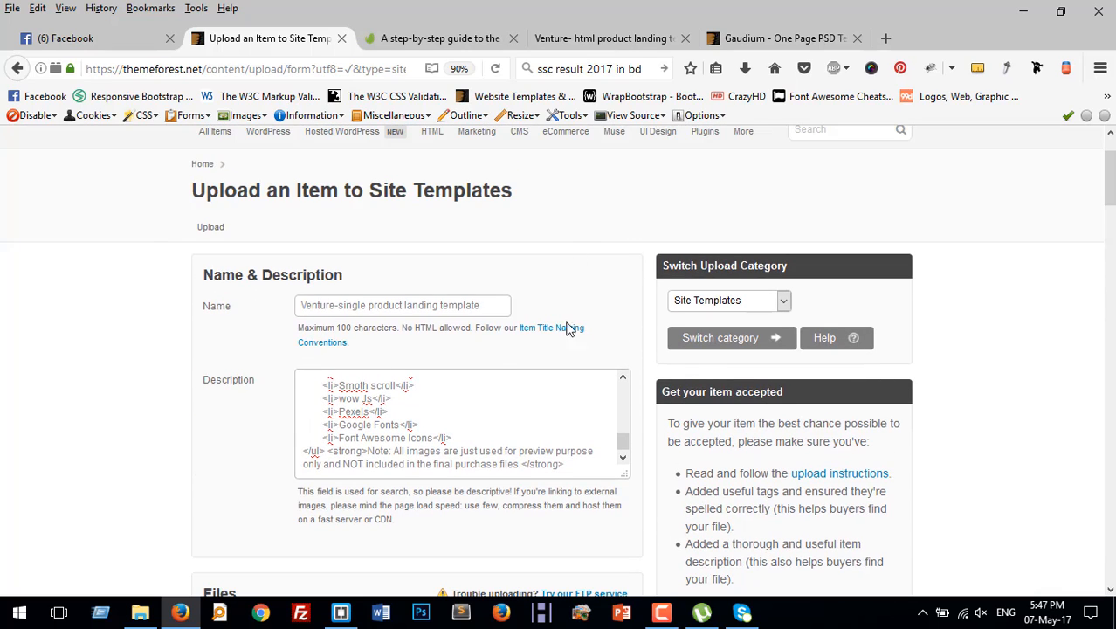
{"action": "scroll", "coordinate": [503, 376], "scroll_direction": "down", "scroll_amount": 5}
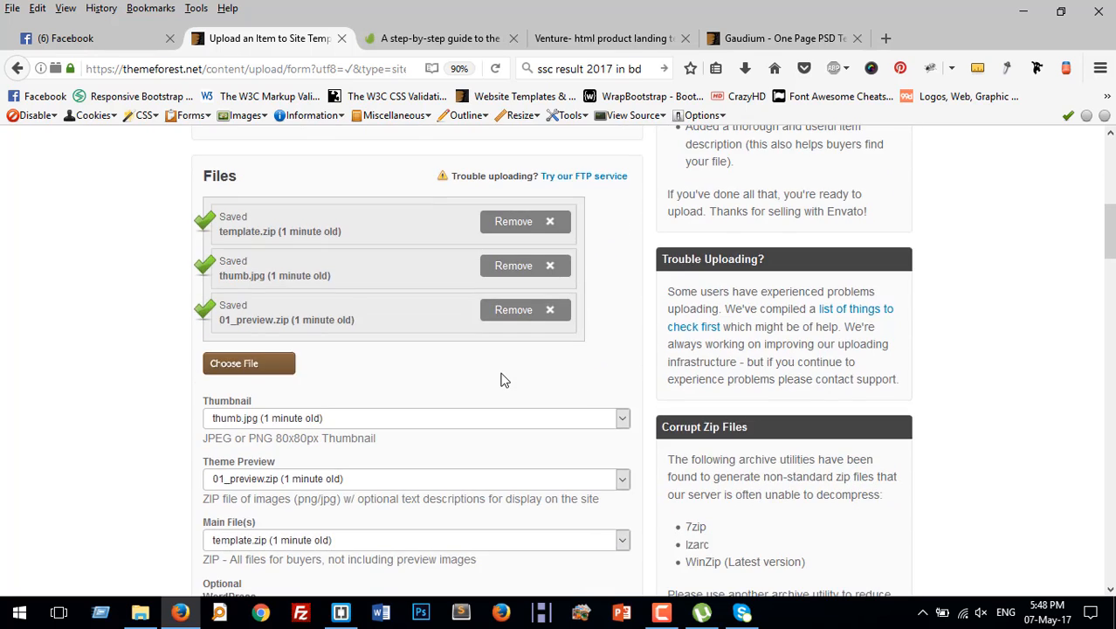
{"action": "scroll", "coordinate": [504, 380], "scroll_direction": "down", "scroll_amount": 3}
{"action": "scroll", "coordinate": [503, 380], "scroll_direction": "down", "scroll_amount": 8}
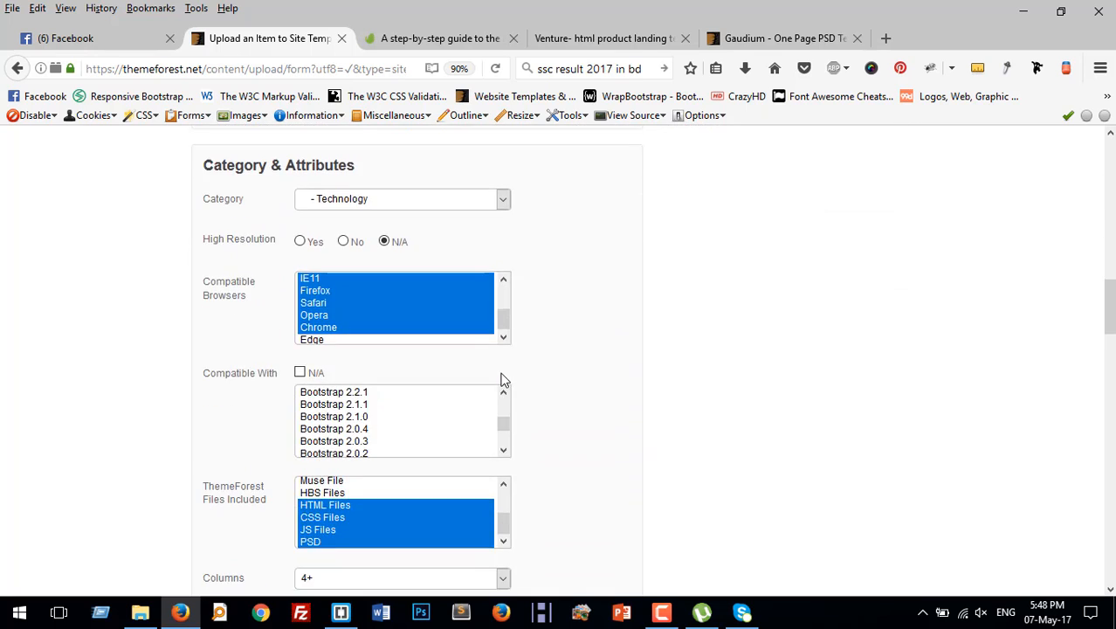
{"action": "scroll", "coordinate": [504, 380], "scroll_direction": "down", "scroll_amount": 2}
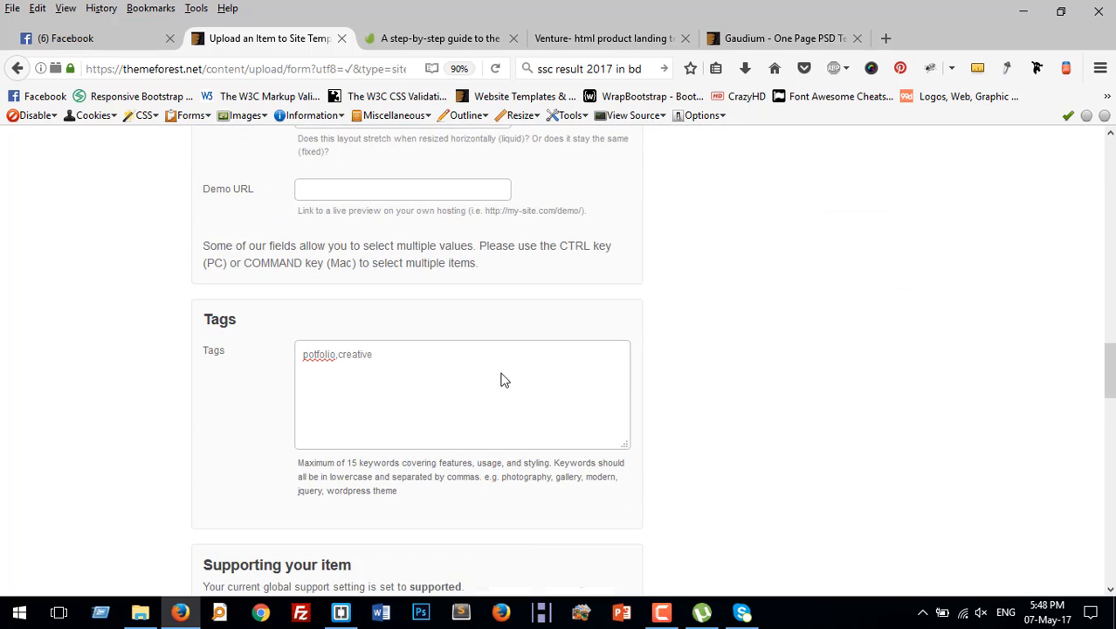
{"action": "scroll", "coordinate": [503, 380], "scroll_direction": "down", "scroll_amount": 3}
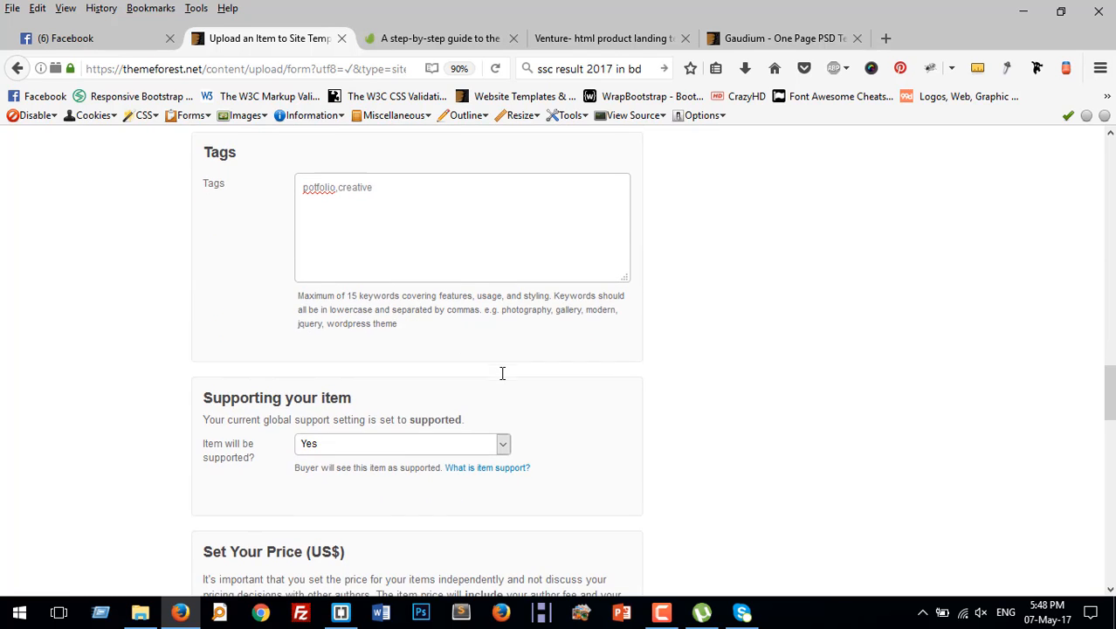
{"action": "scroll", "coordinate": [502, 373], "scroll_direction": "down", "scroll_amount": 4}
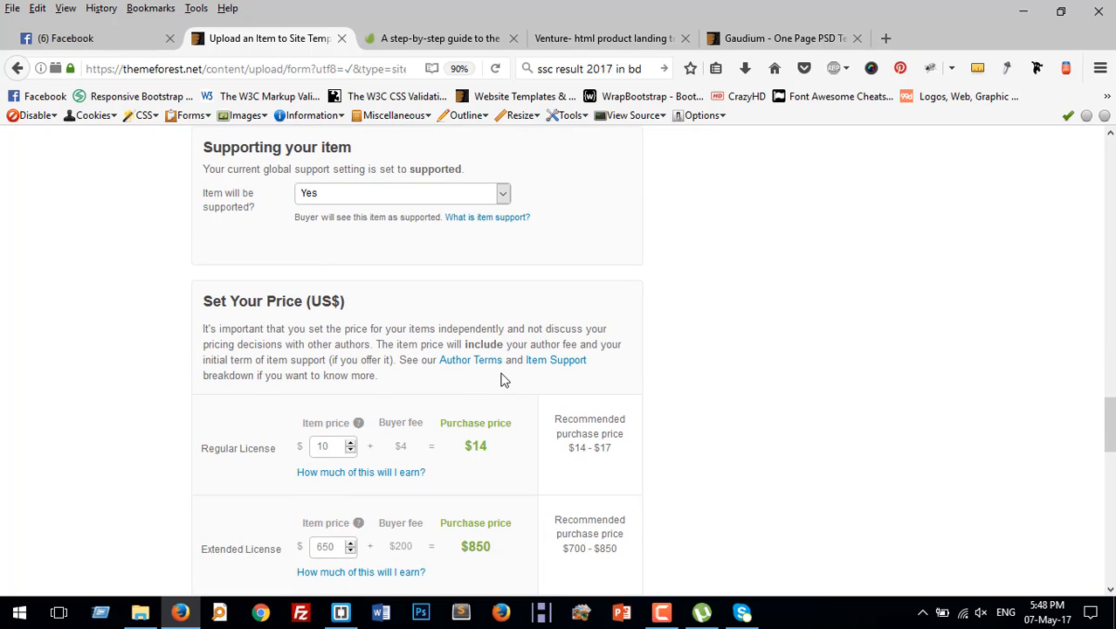
{"action": "scroll", "coordinate": [503, 380], "scroll_direction": "down", "scroll_amount": 10}
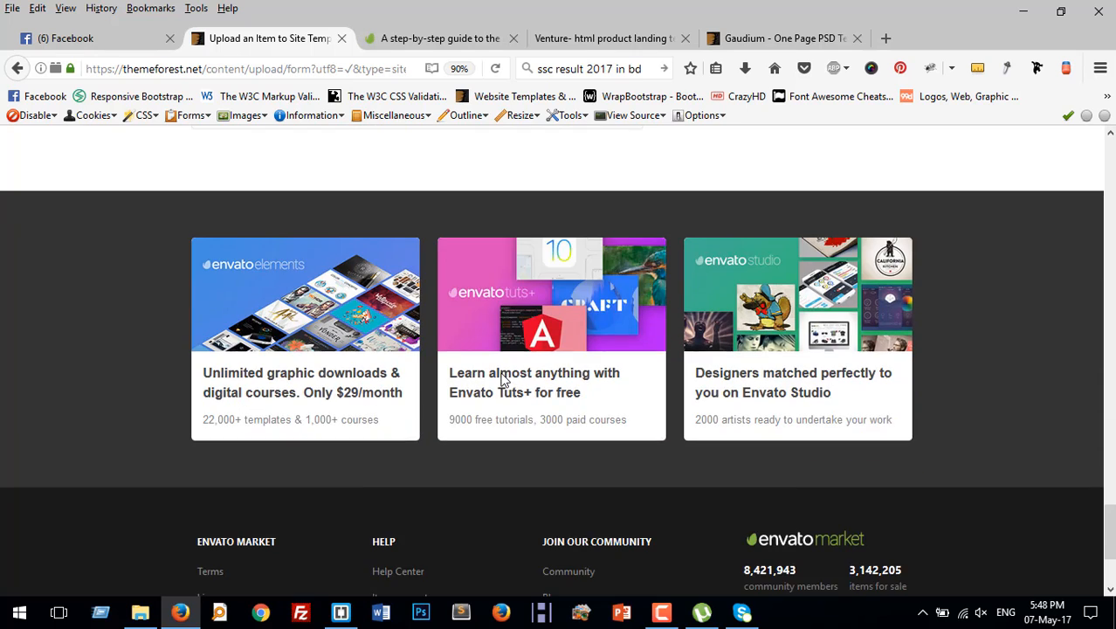
{"action": "scroll", "coordinate": [503, 382], "scroll_direction": "up", "scroll_amount": 2}
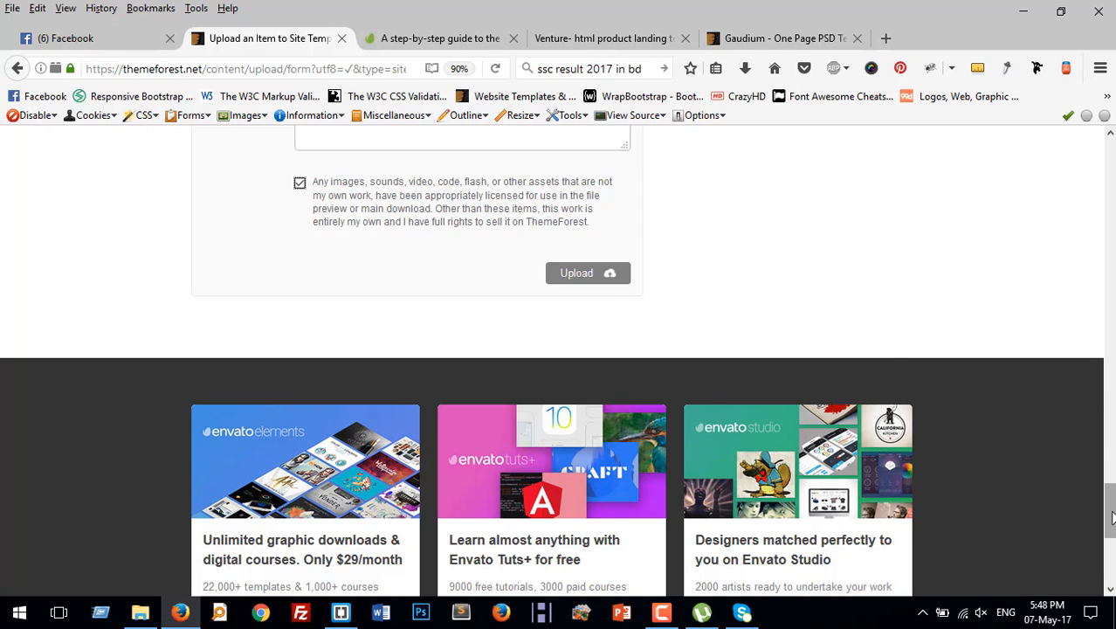
{"action": "left_click_drag", "start_coordinate": [1112, 515], "coordinate": [1113, 168]}
{"action": "scroll", "coordinate": [1004, 384], "scroll_direction": "down", "scroll_amount": 3}
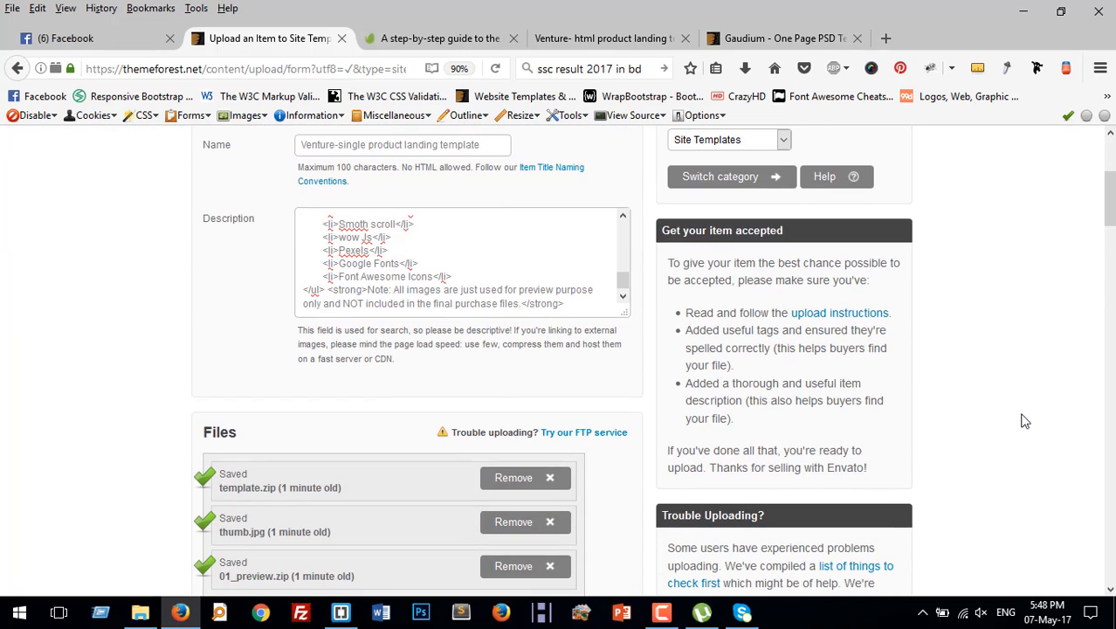